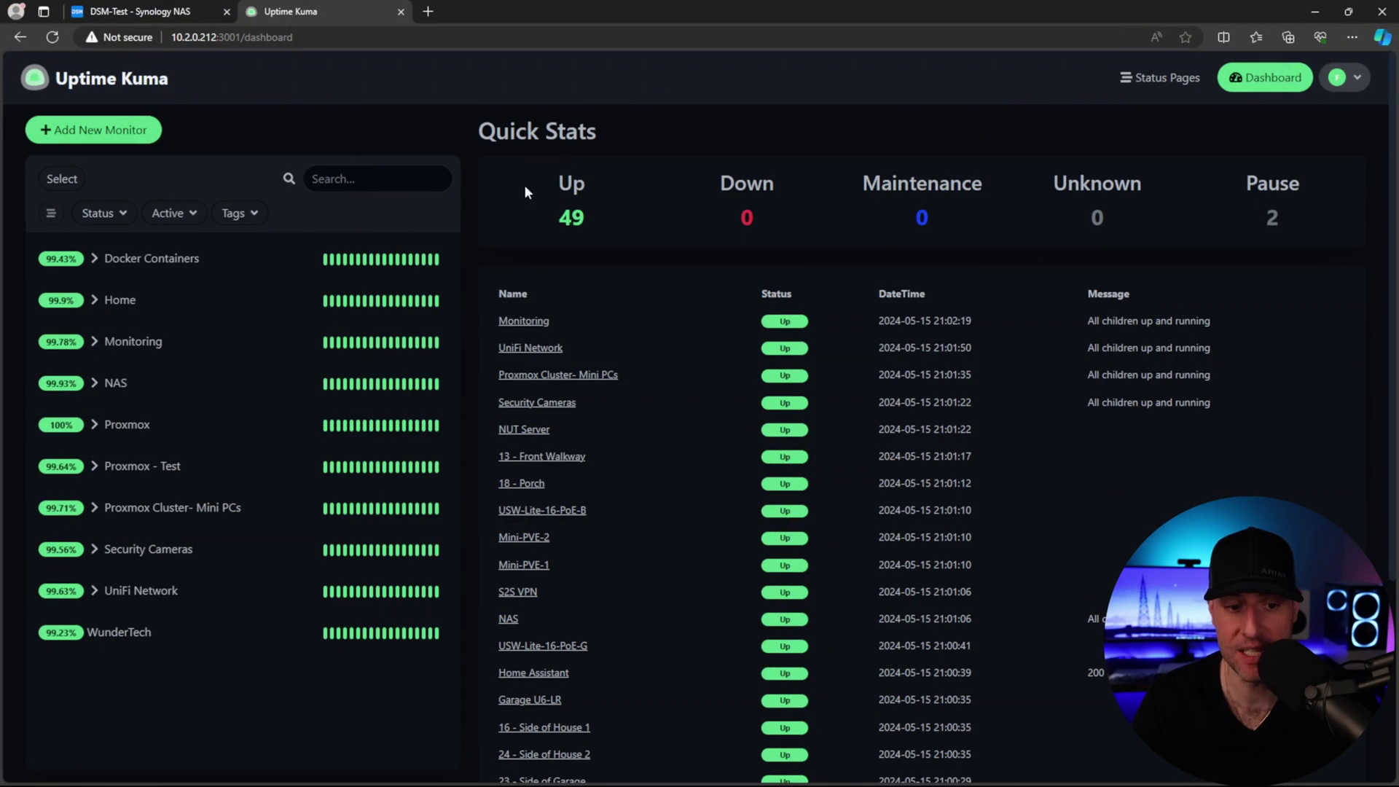
# Open the Docker Containers and Home group details, briefly expanding Home's monitor list.
pyautogui.click(227, 272)
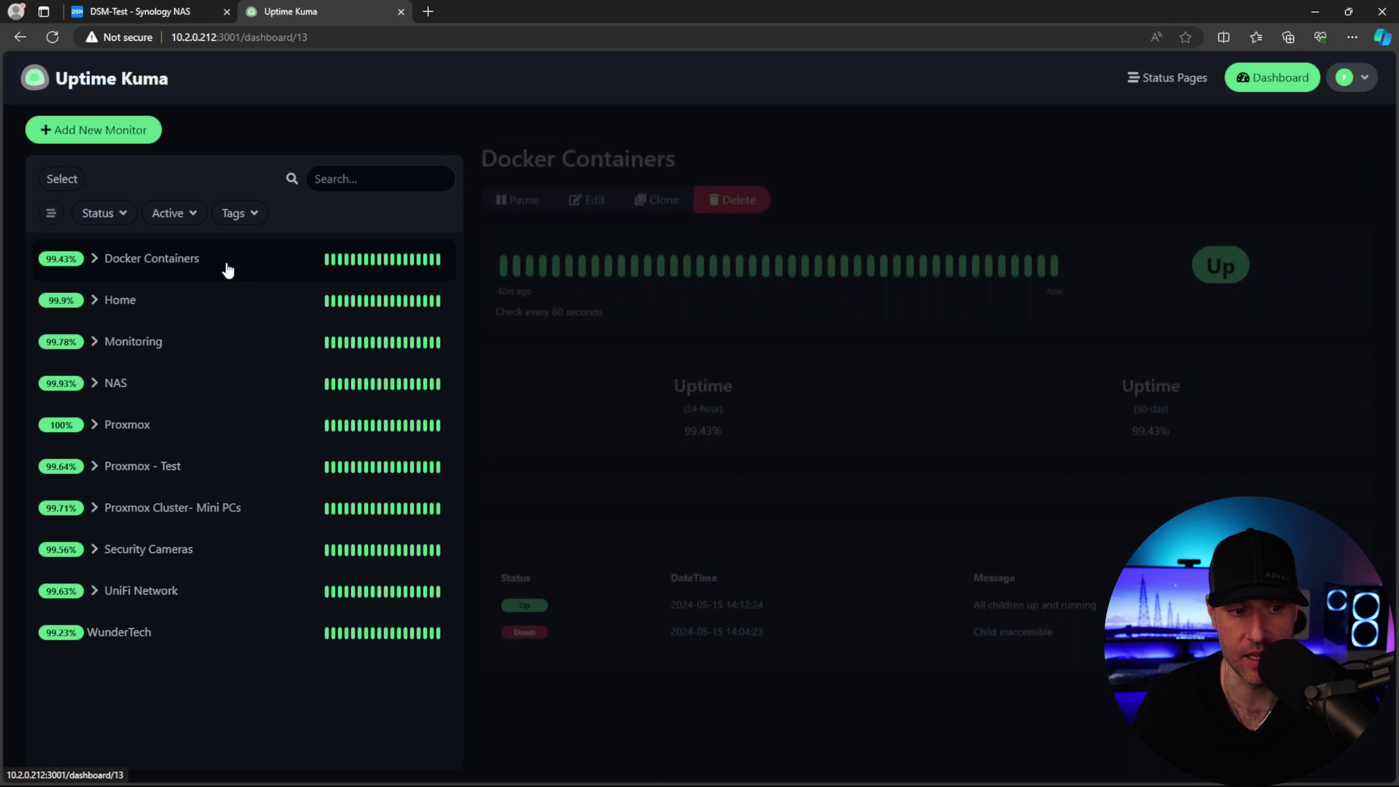
pyautogui.click(168, 303)
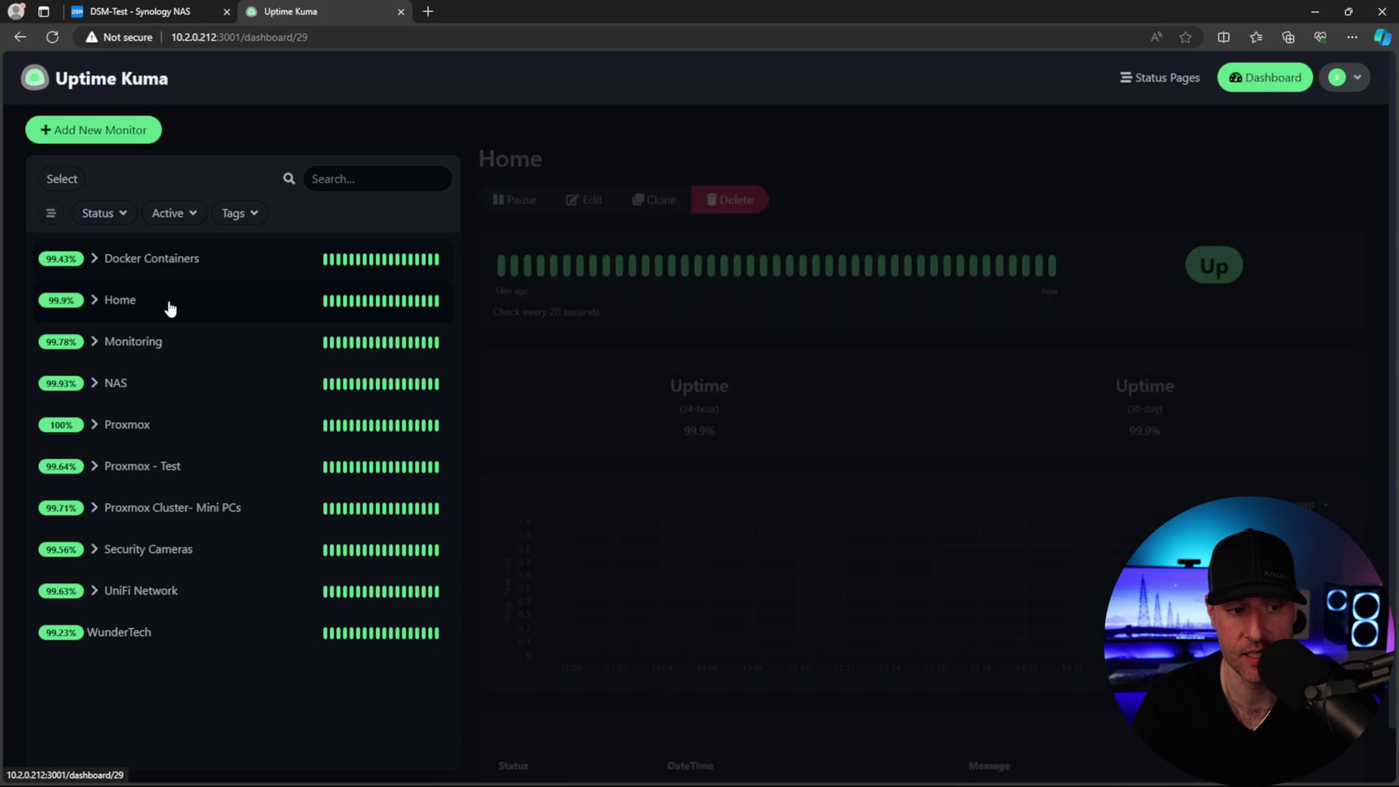
pyautogui.click(100, 309)
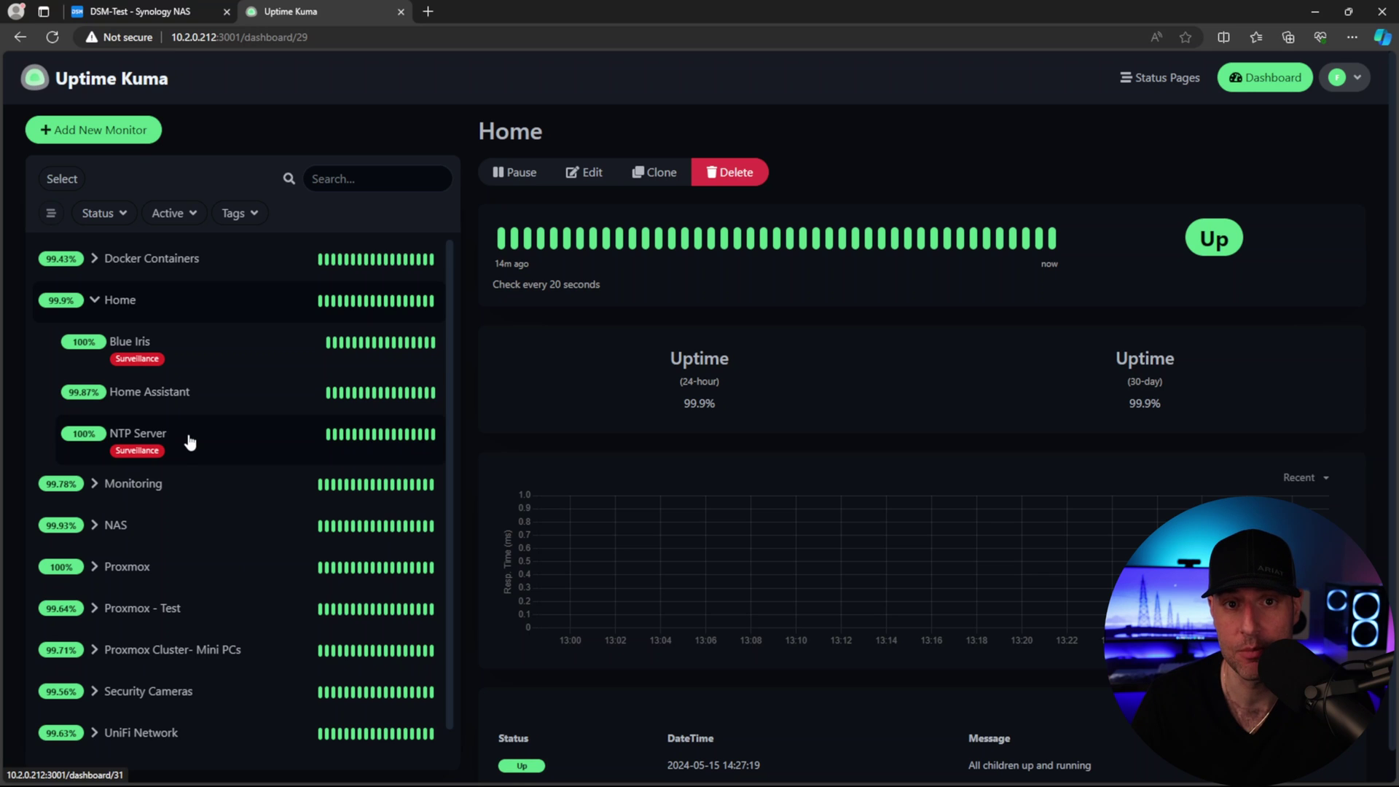
pyautogui.click(94, 300)
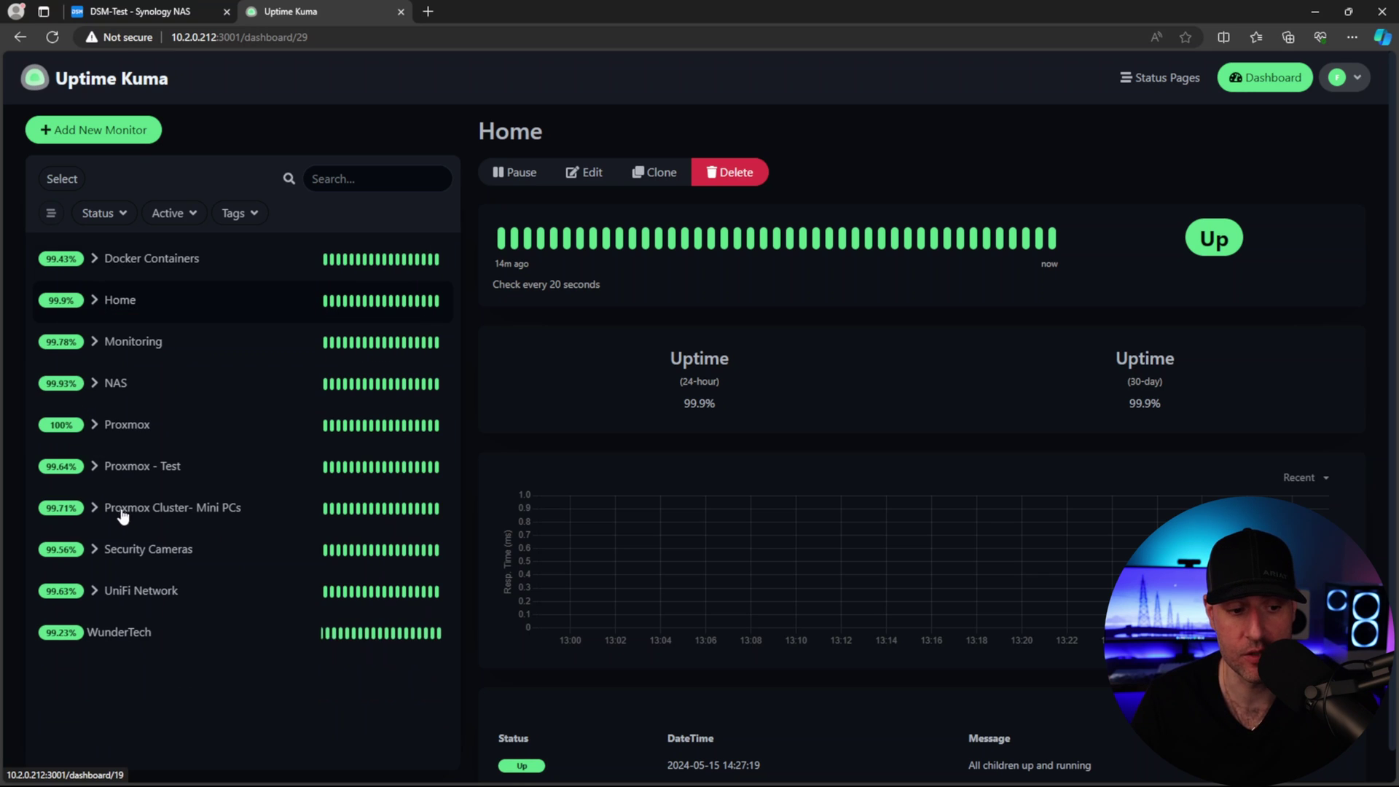
# Browse the Security Cameras and Proxmox groups, then expand Proxmox Cluster- Mini PCs to show its Mini-PVE hosts.
pyautogui.click(91, 548)
pyautogui.scroll(-5, 146, 525)
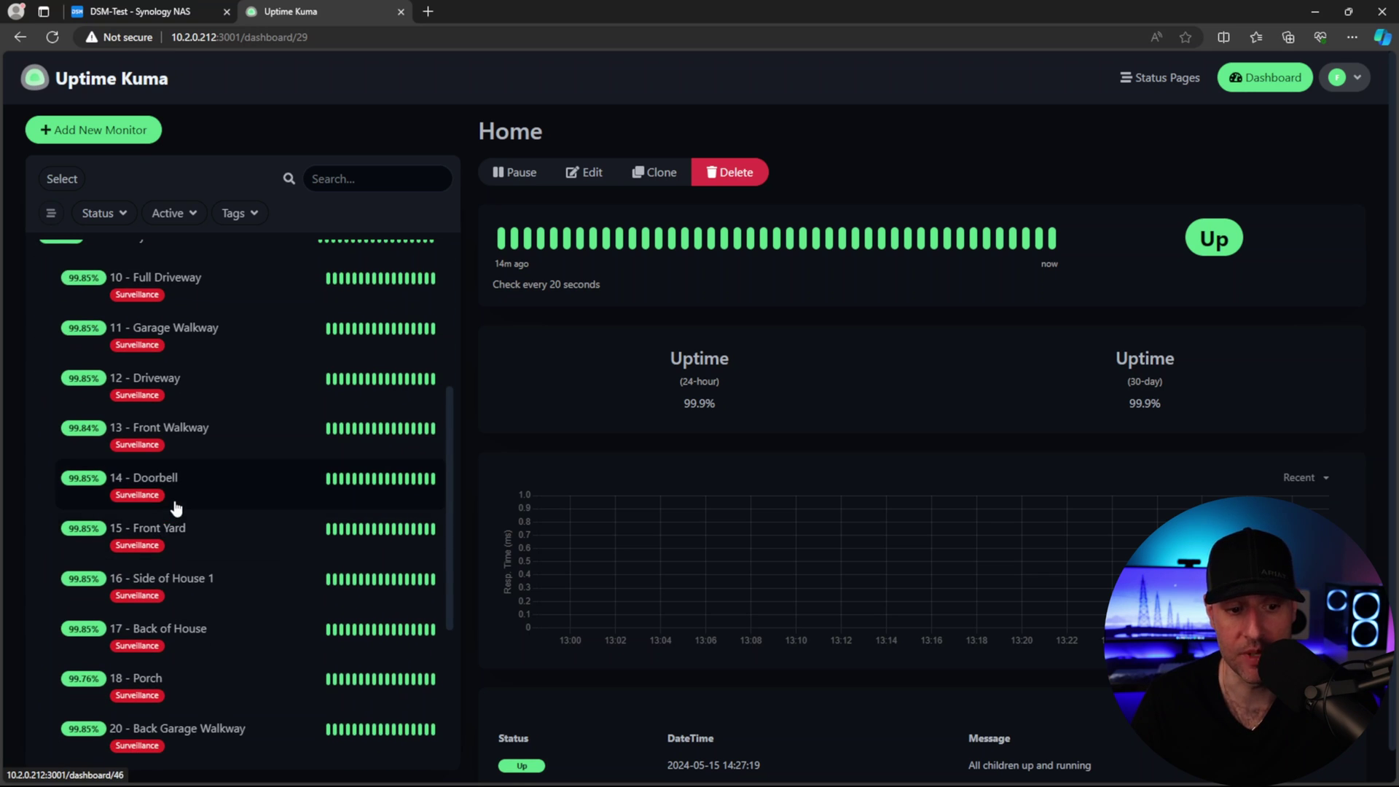
pyautogui.scroll(-4, 176, 508)
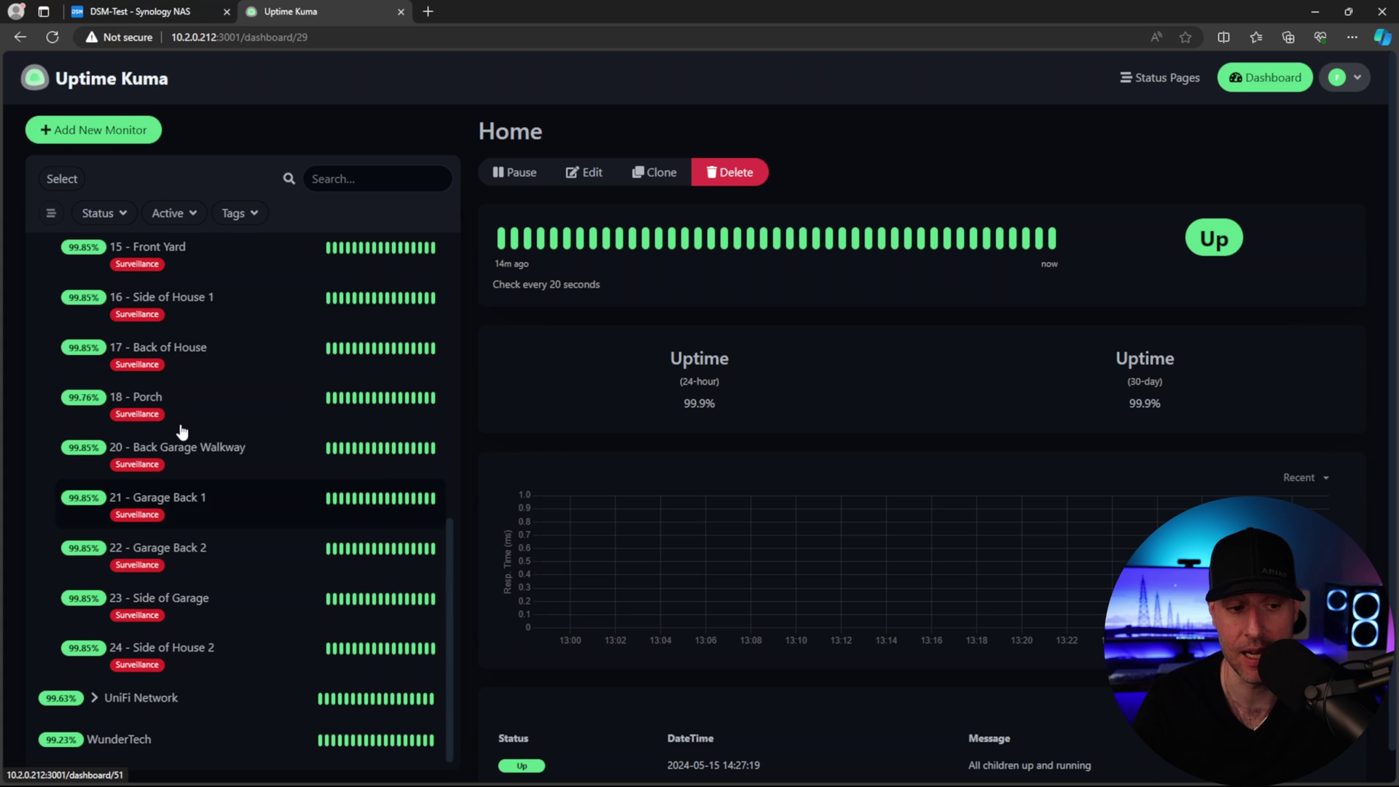
pyautogui.scroll(4, 182, 419)
pyautogui.scroll(2, 182, 417)
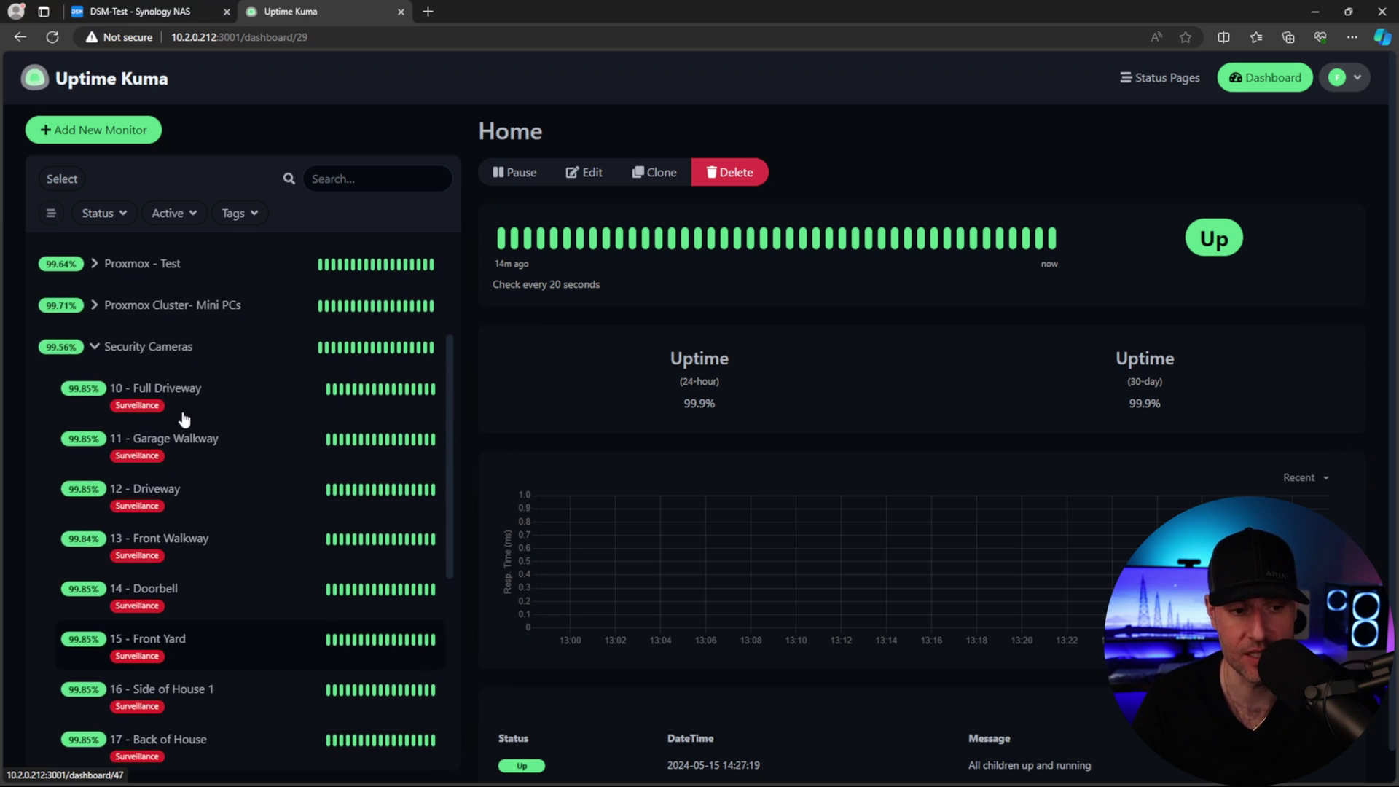
pyautogui.click(94, 348)
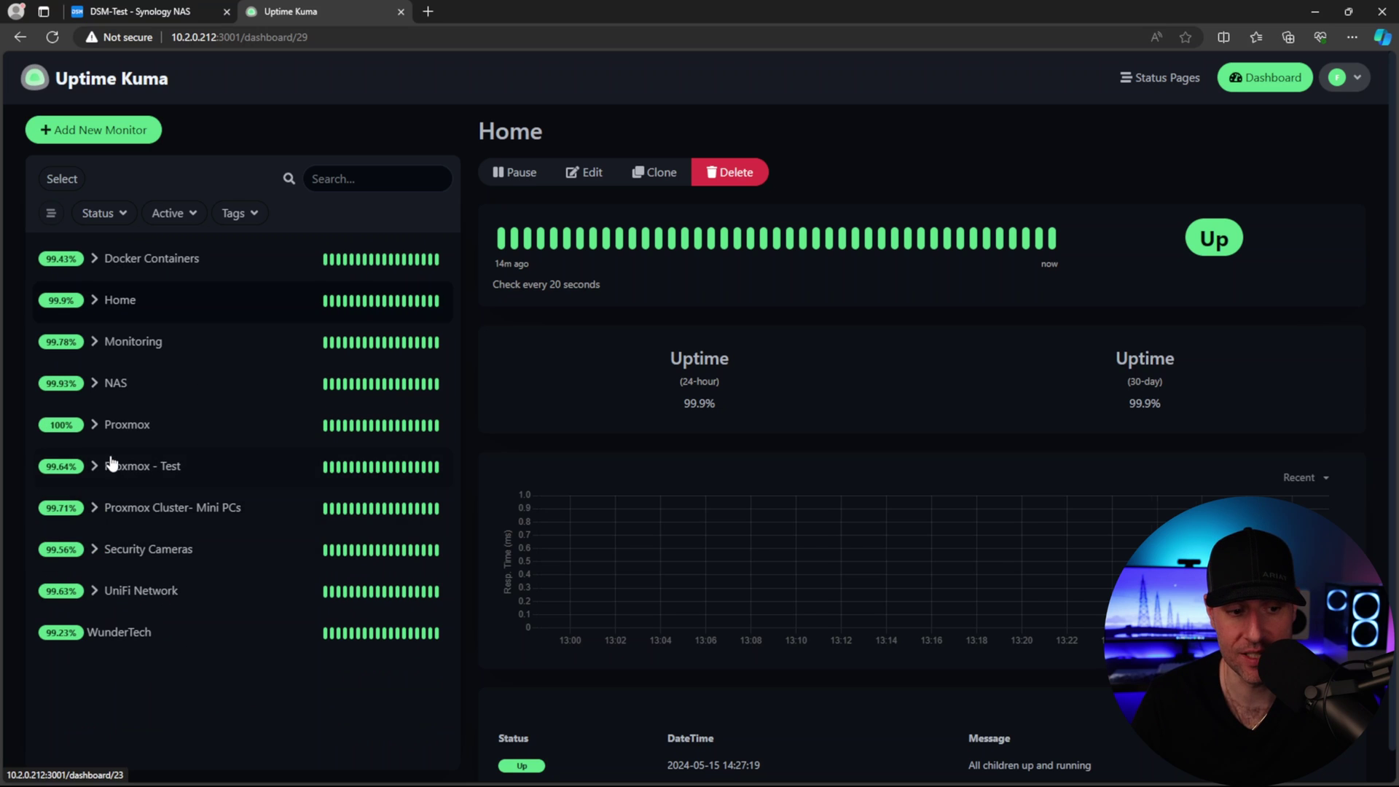
pyautogui.click(95, 426)
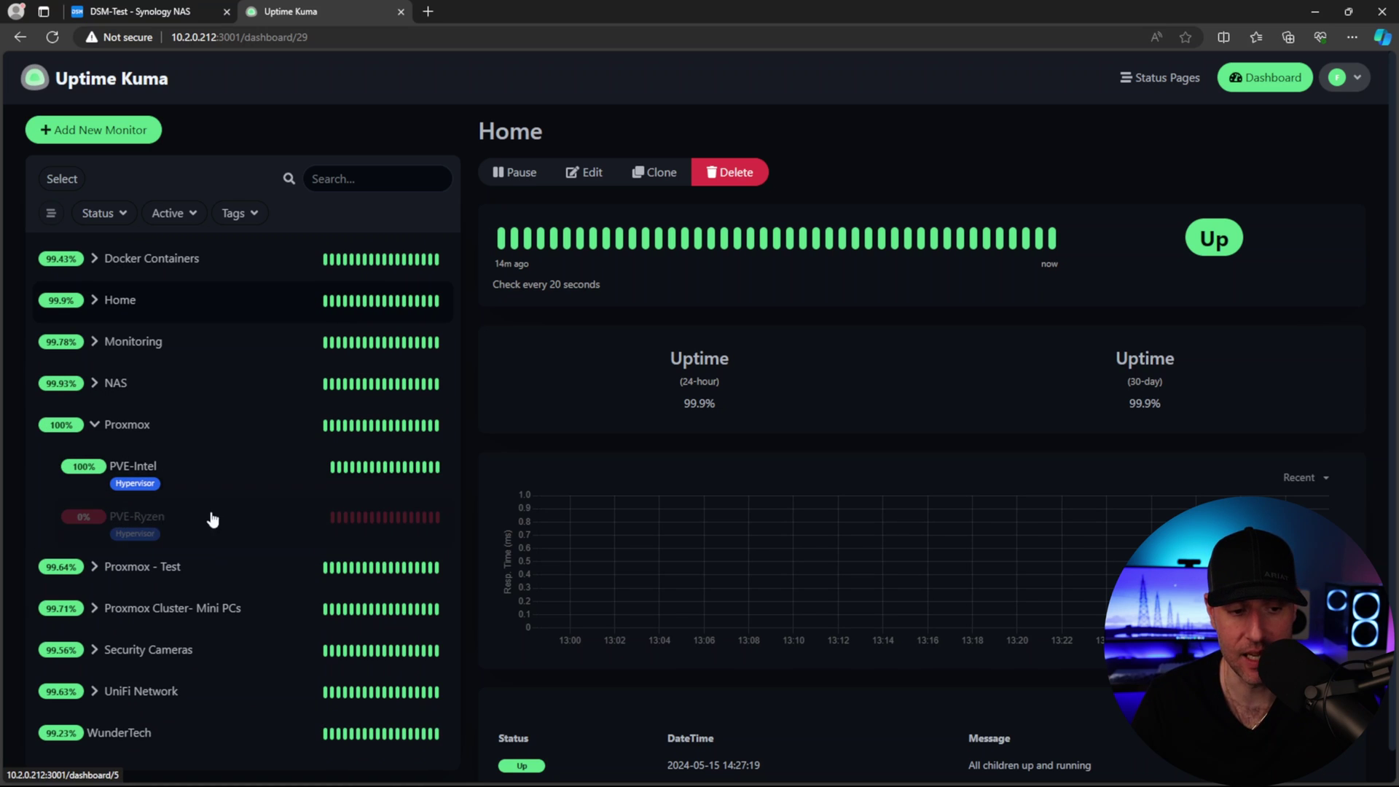
pyautogui.click(94, 424)
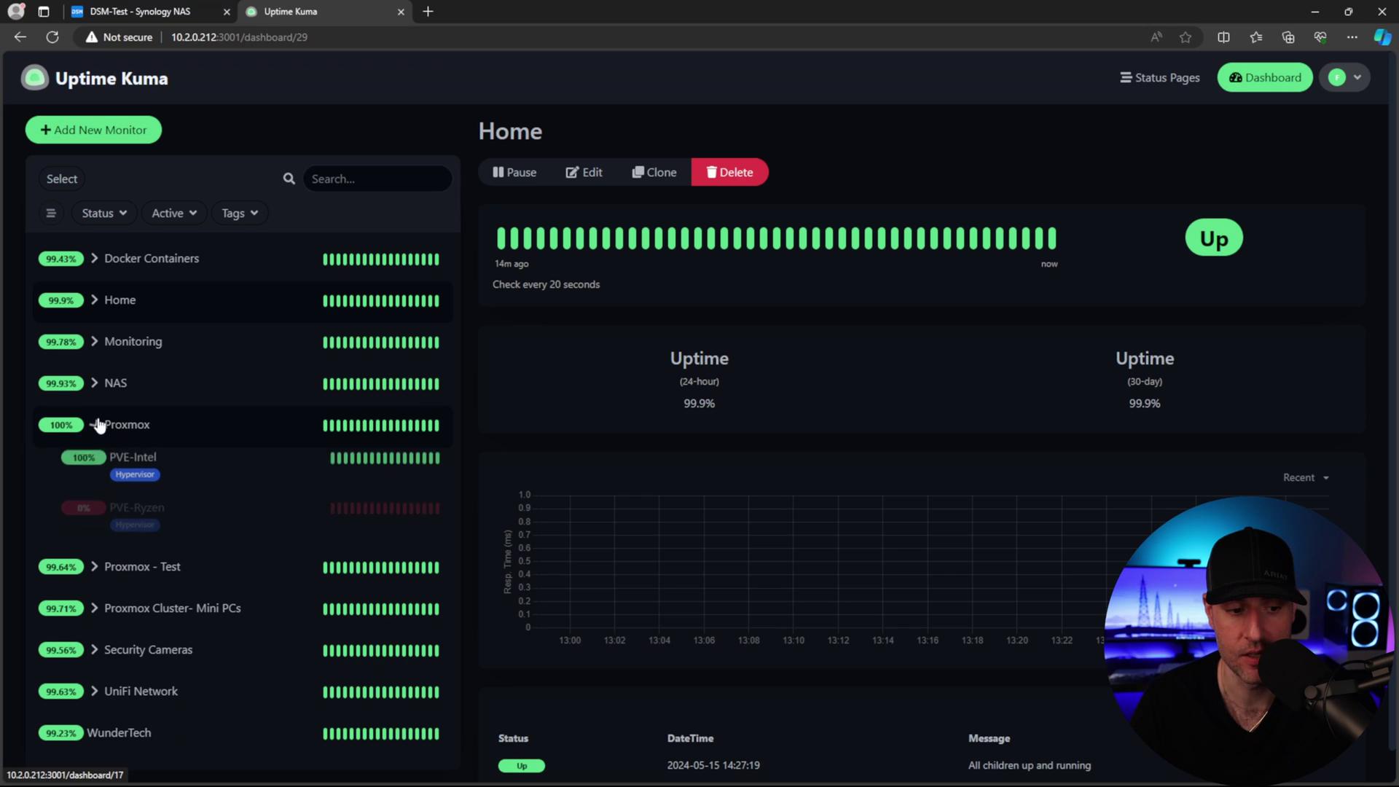
pyautogui.click(95, 507)
pyautogui.scroll(-1, 198, 494)
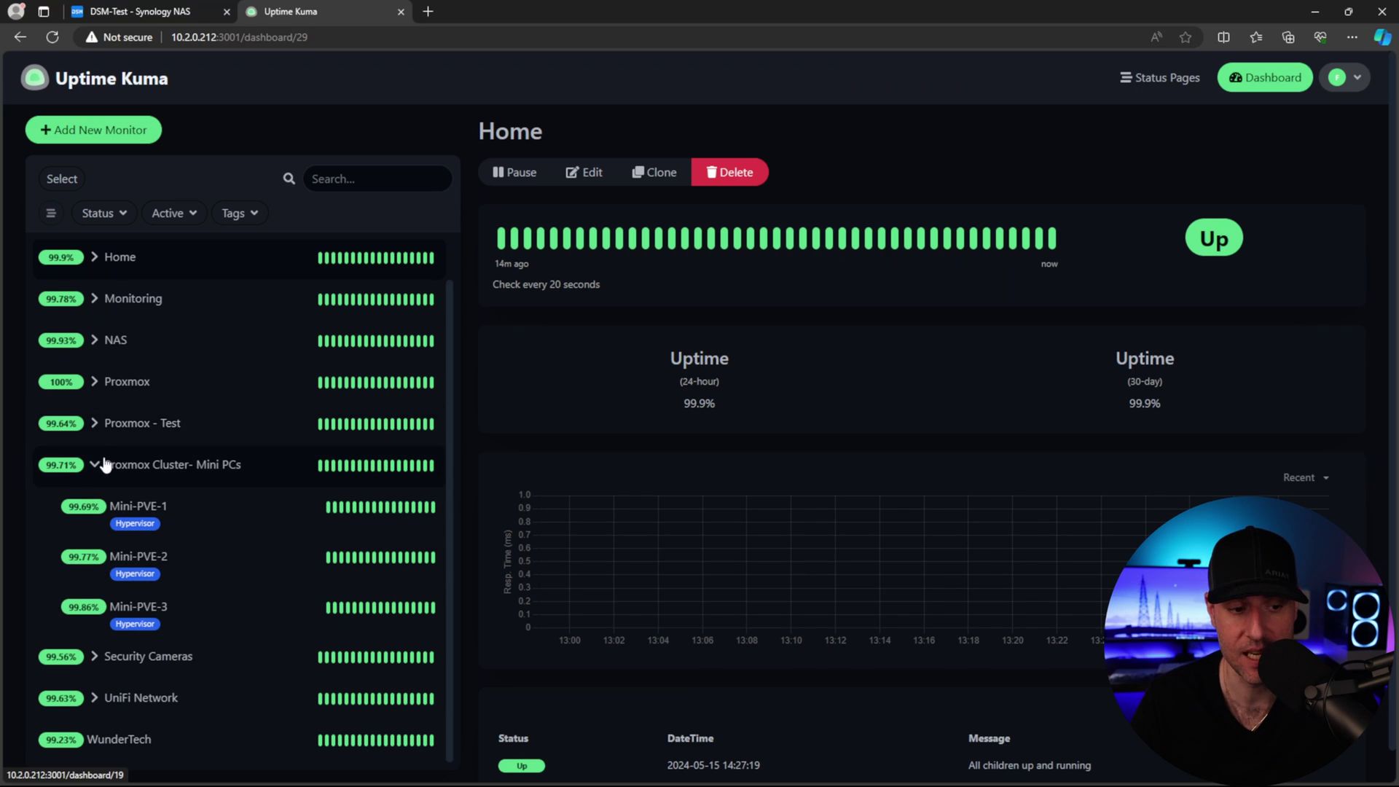
# Open the PVE-Test monitor from Proxmox - Test for editing and scroll to Upside Down Mode.
pyautogui.click(102, 465)
pyautogui.click(103, 471)
pyautogui.click(152, 510)
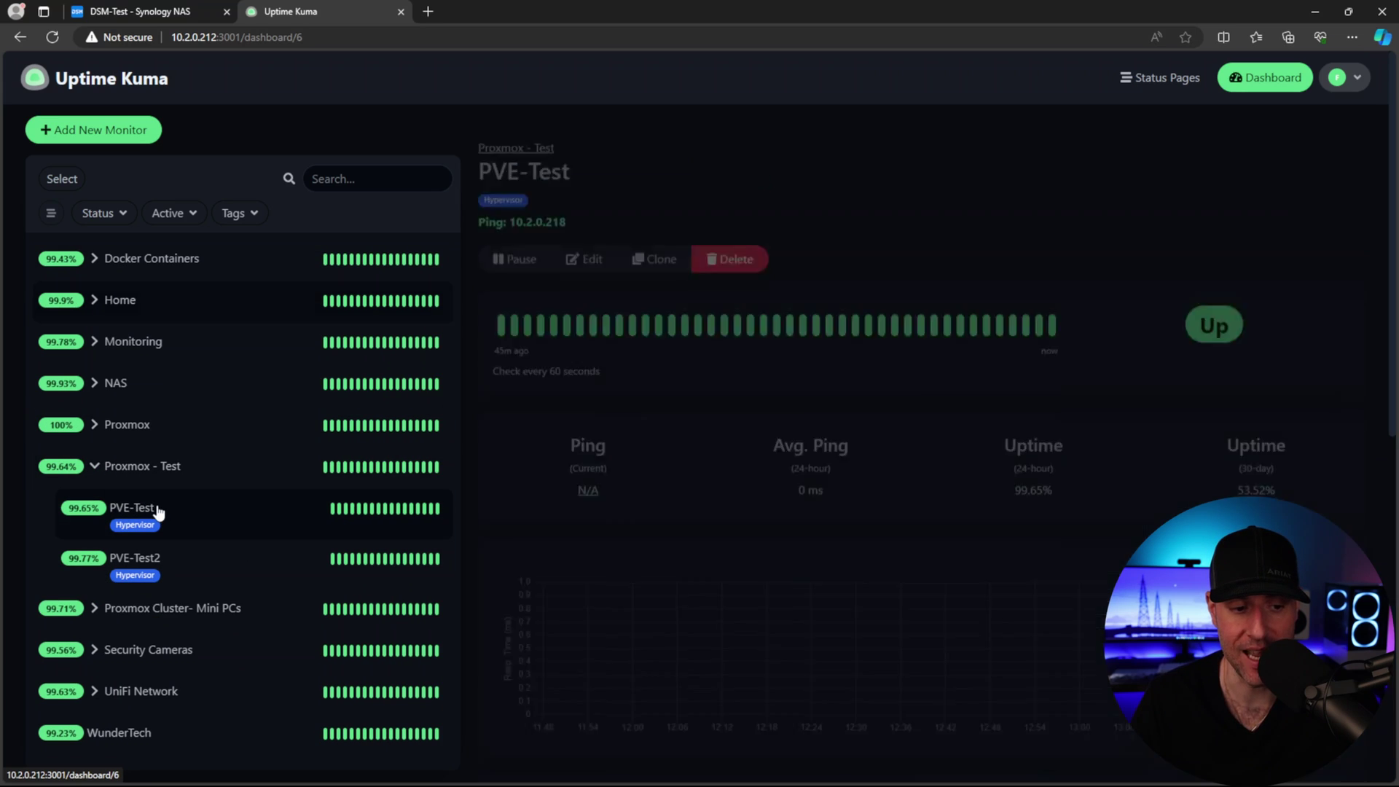
pyautogui.click(590, 237)
pyautogui.scroll(-5, 634, 481)
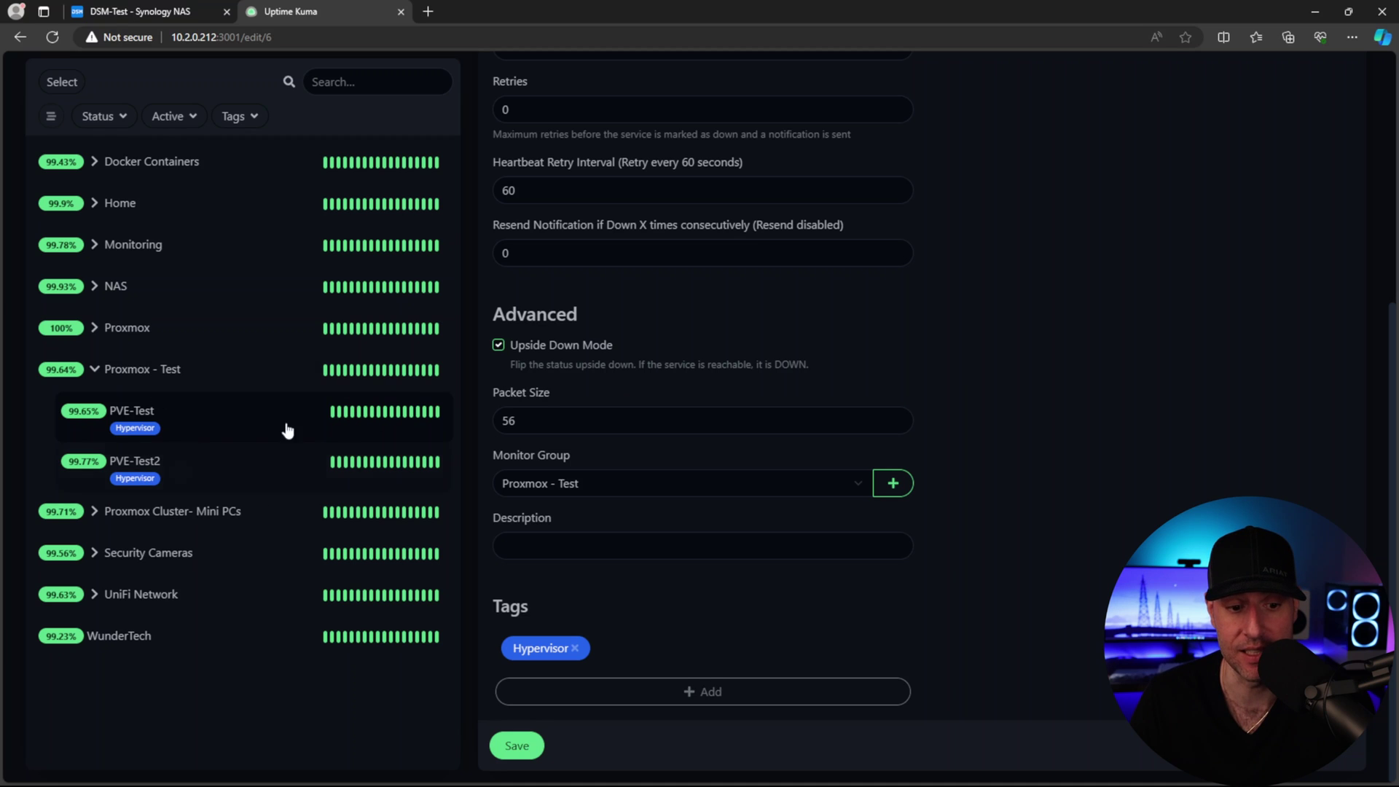
pyautogui.moveTo(338, 465)
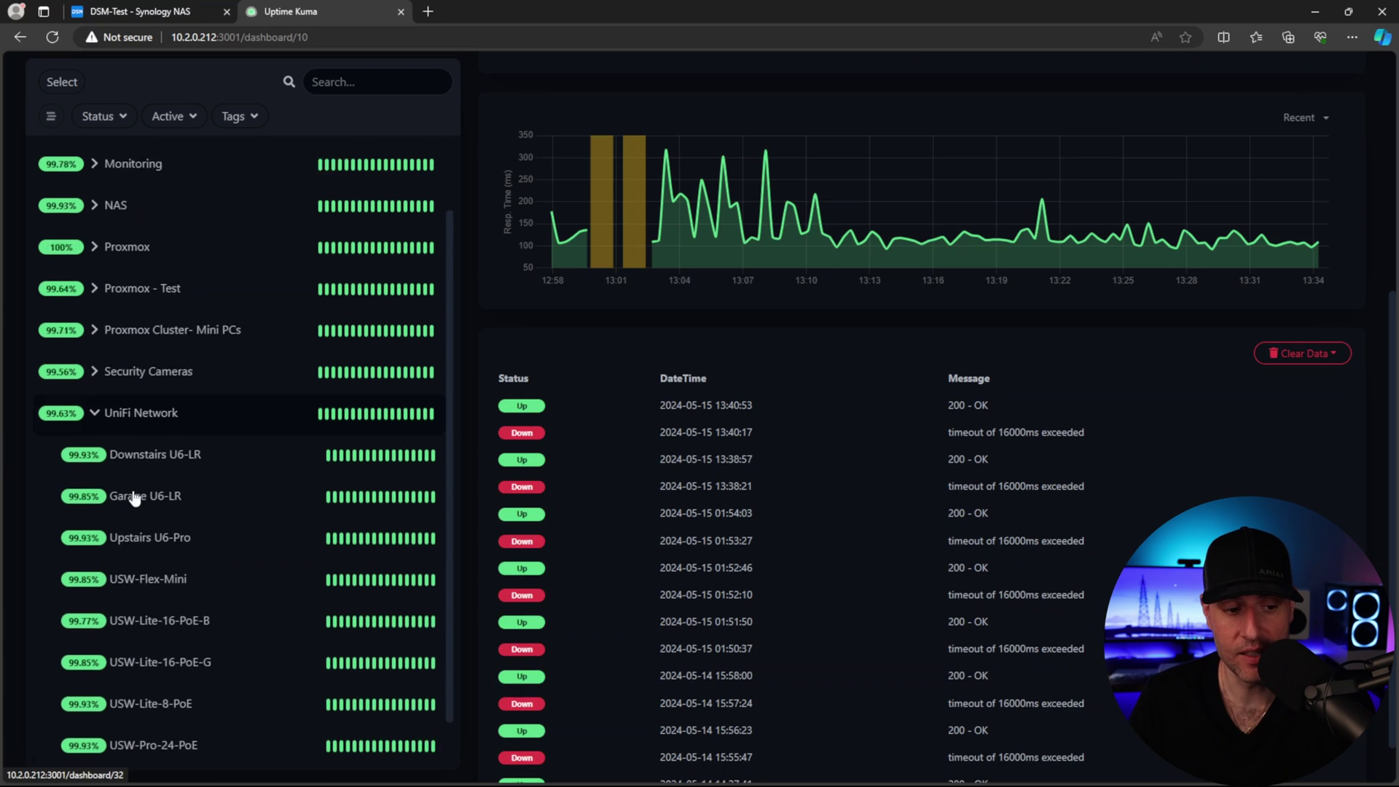
# Collapse UniFi Network and open the WunderTech monitor's edit form, leaving Retries at 3.
pyautogui.scroll(-1, 124, 452)
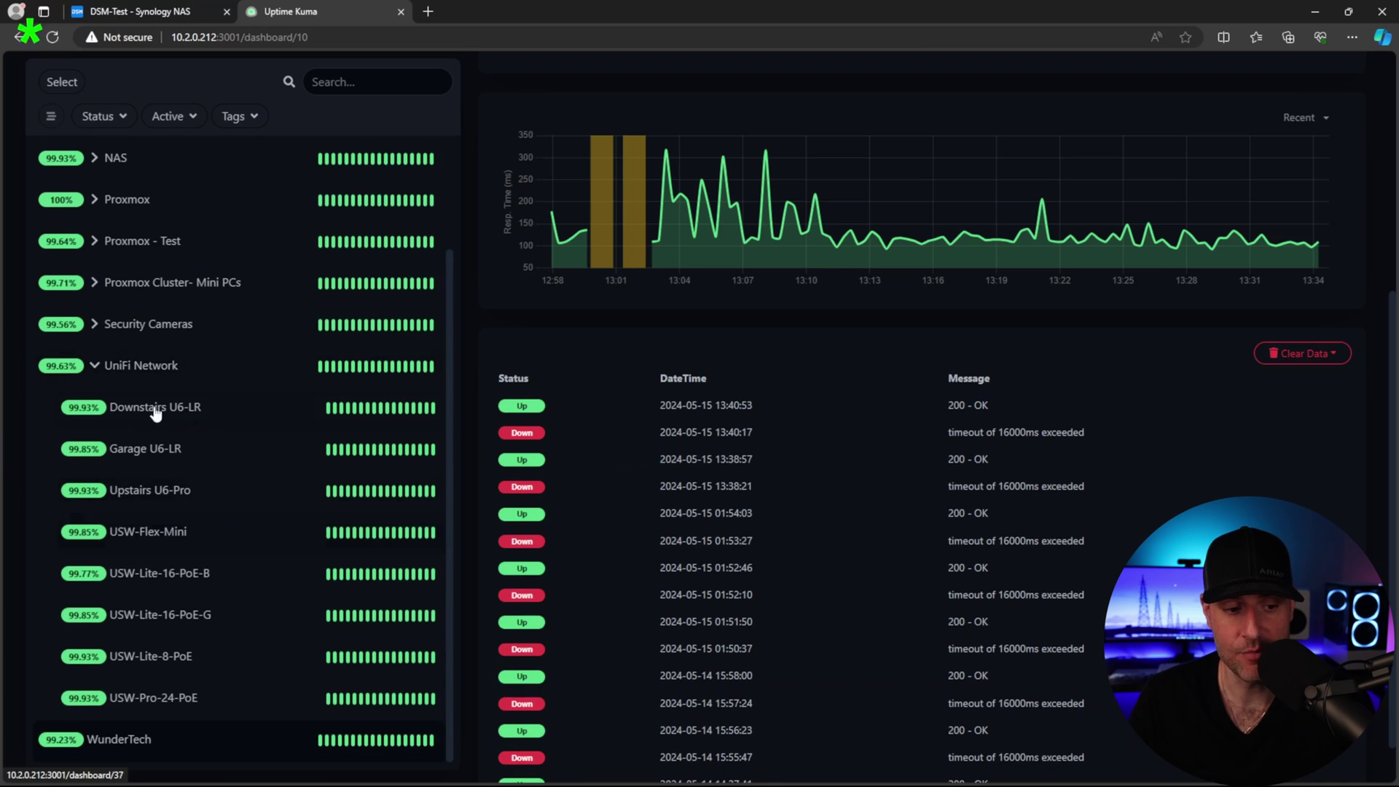
pyautogui.click(95, 365)
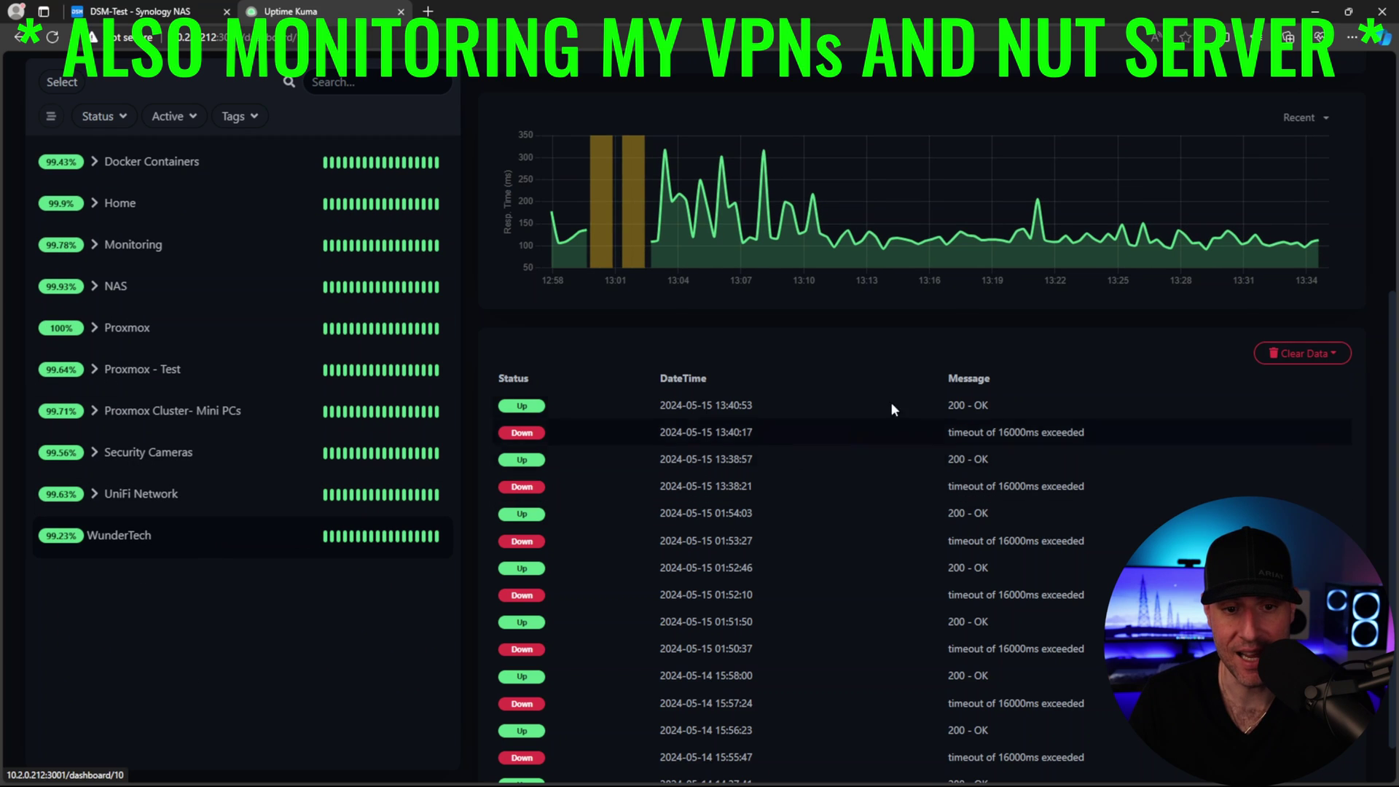
pyautogui.scroll(5, 903, 397)
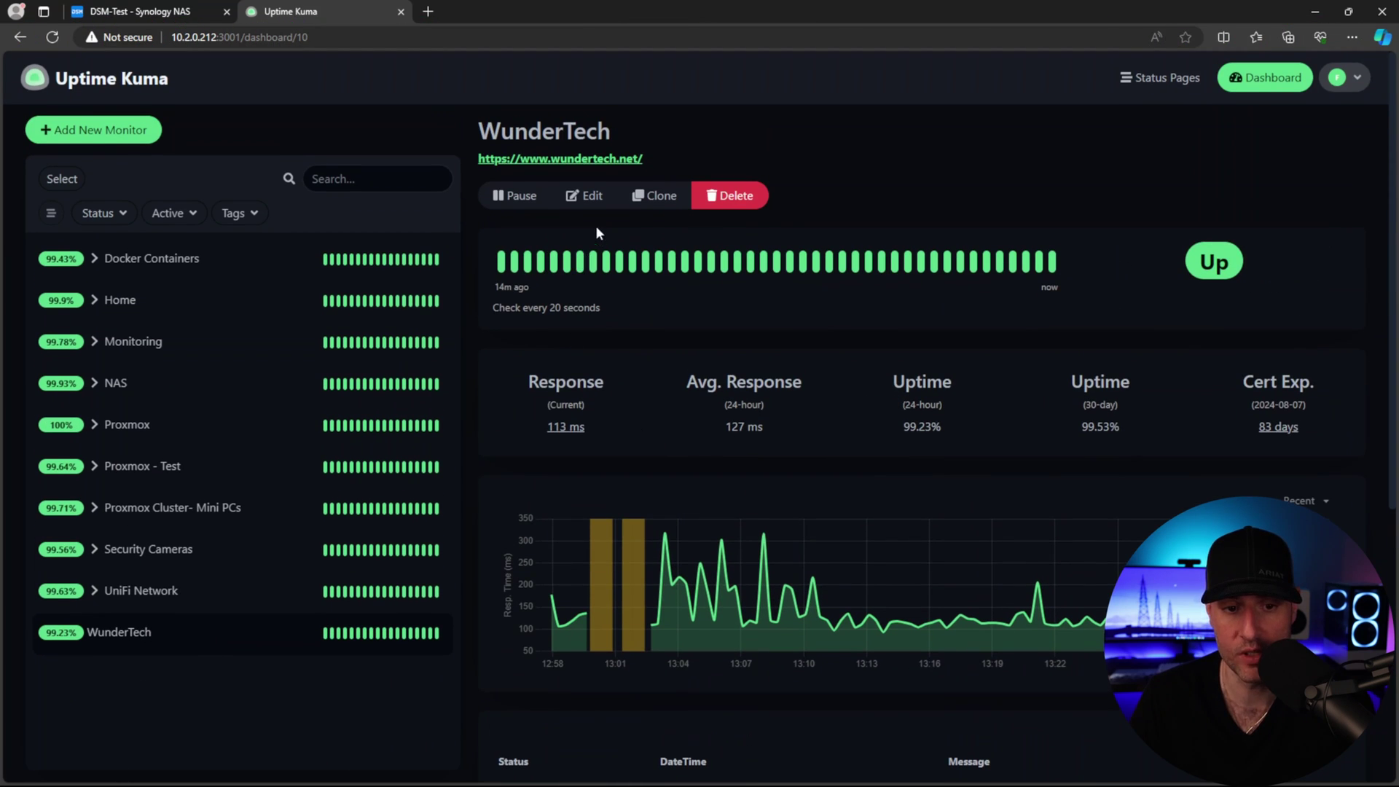
pyautogui.click(592, 199)
pyautogui.click(535, 496)
pyautogui.click(586, 448)
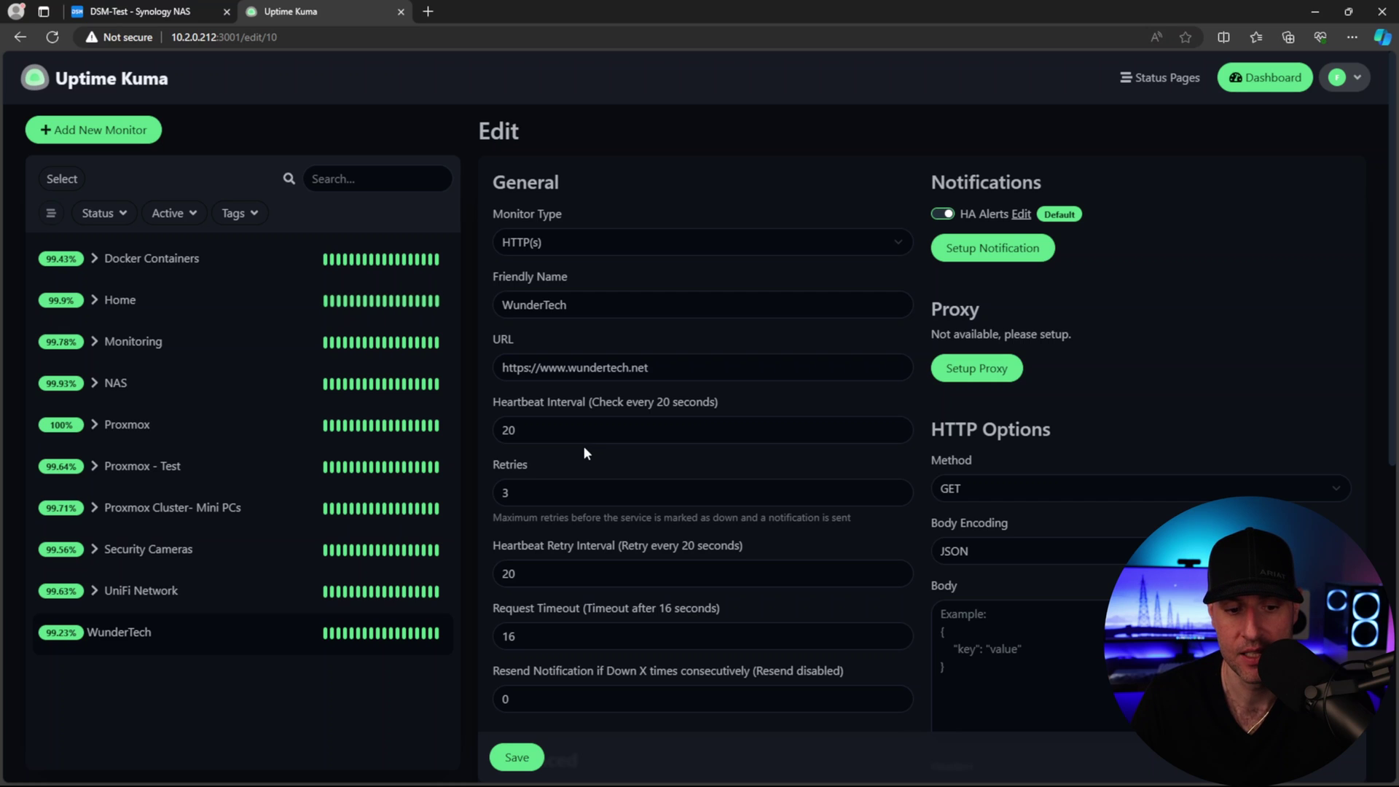
pyautogui.click(519, 487)
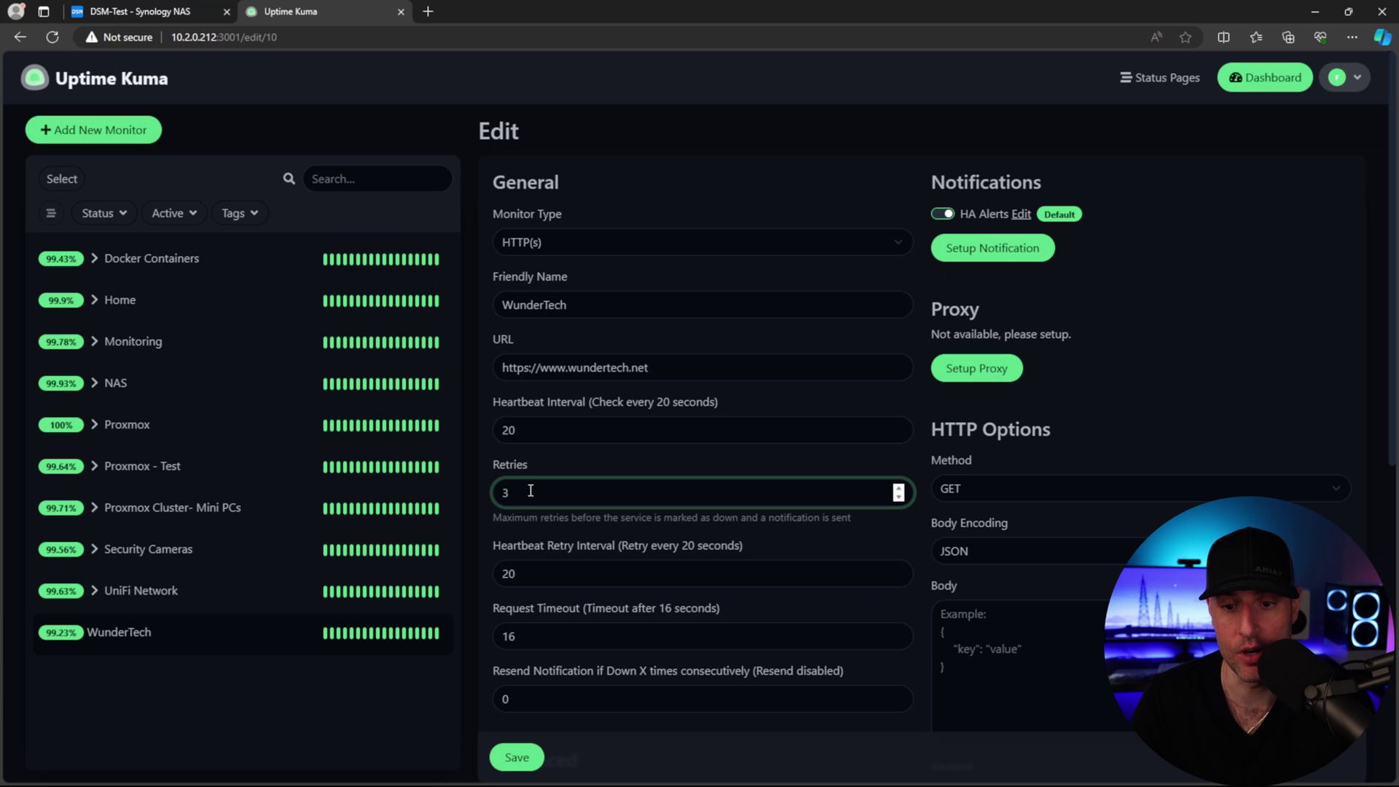
pyautogui.click(846, 159)
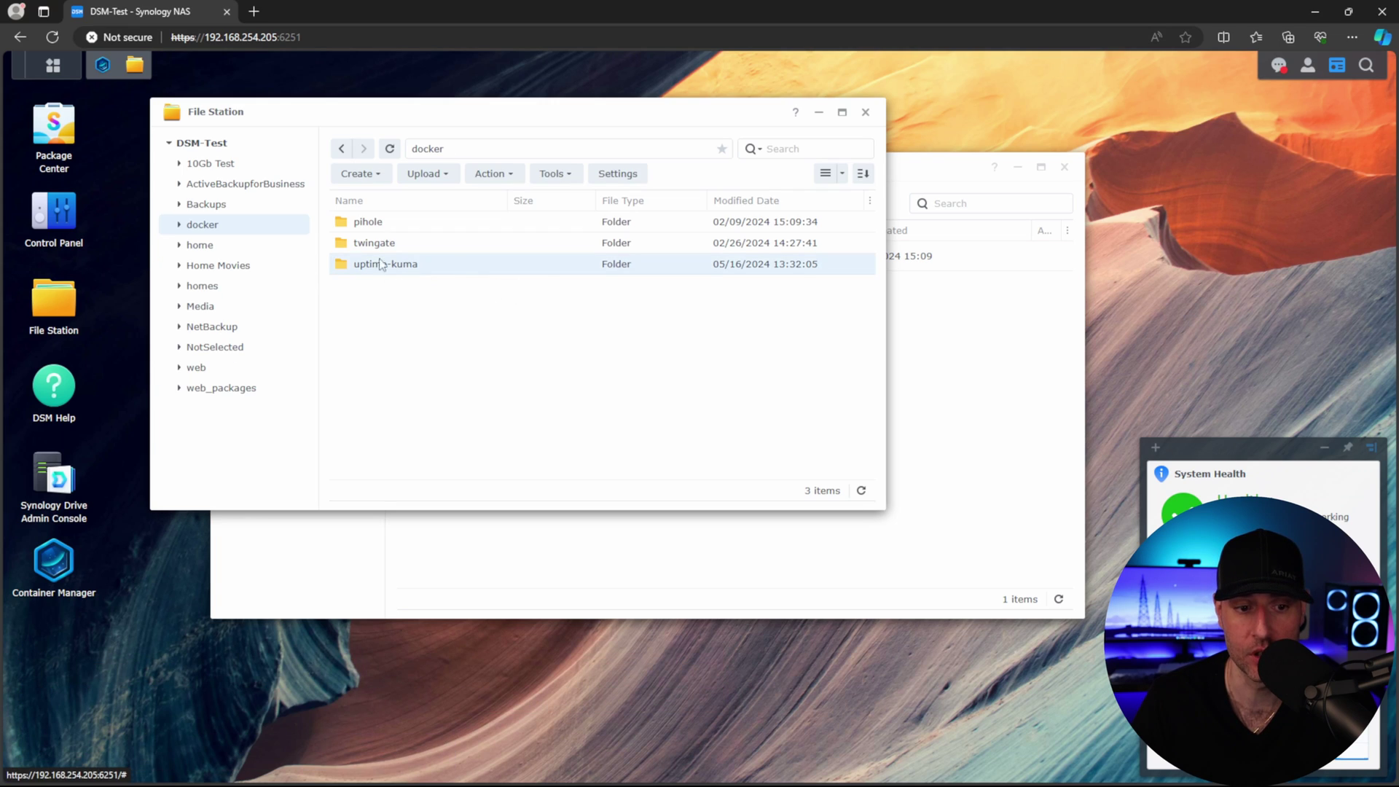
# Close the File Station window.
pyautogui.click(865, 113)
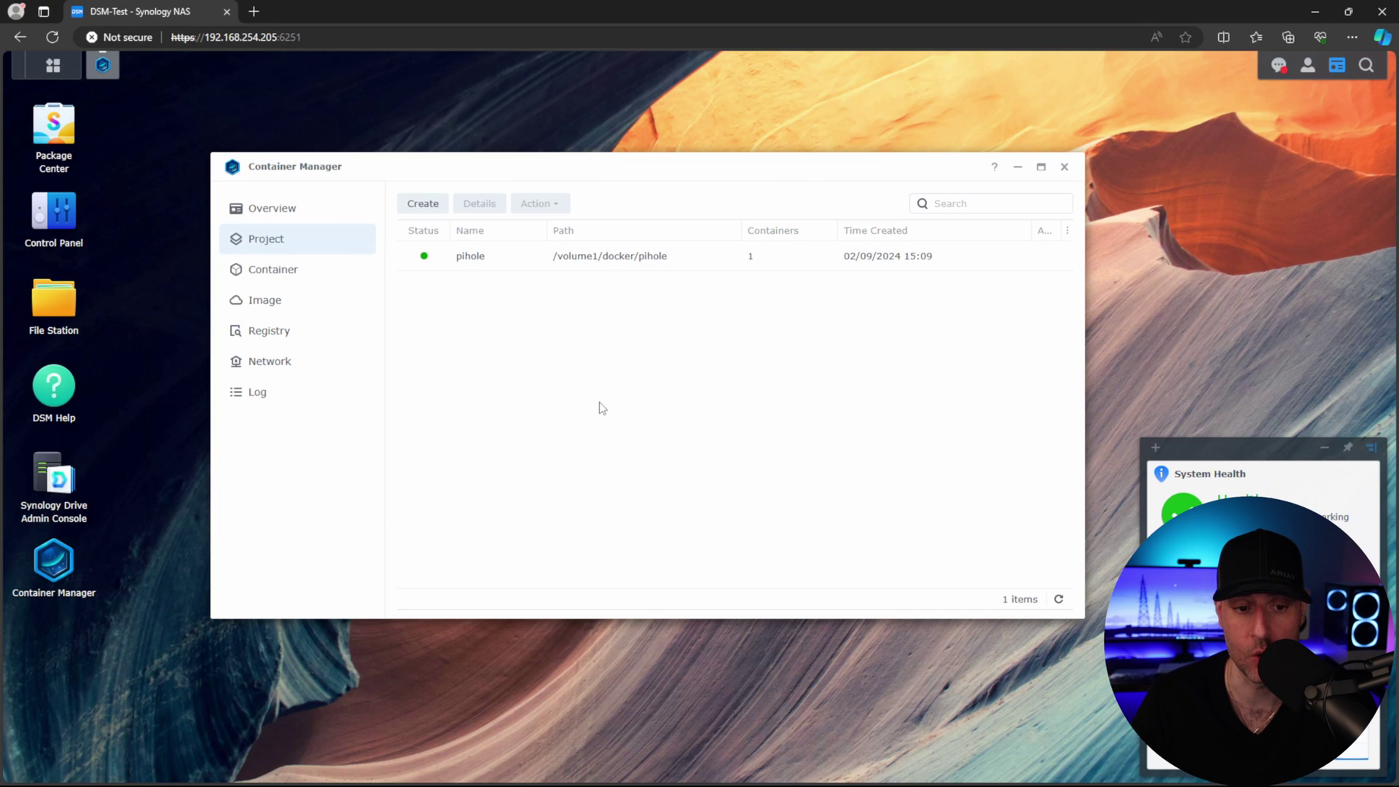
# Create and build the uptime-kuma compose project after reviewing its Docker socket mapping.
pyautogui.click(422, 203)
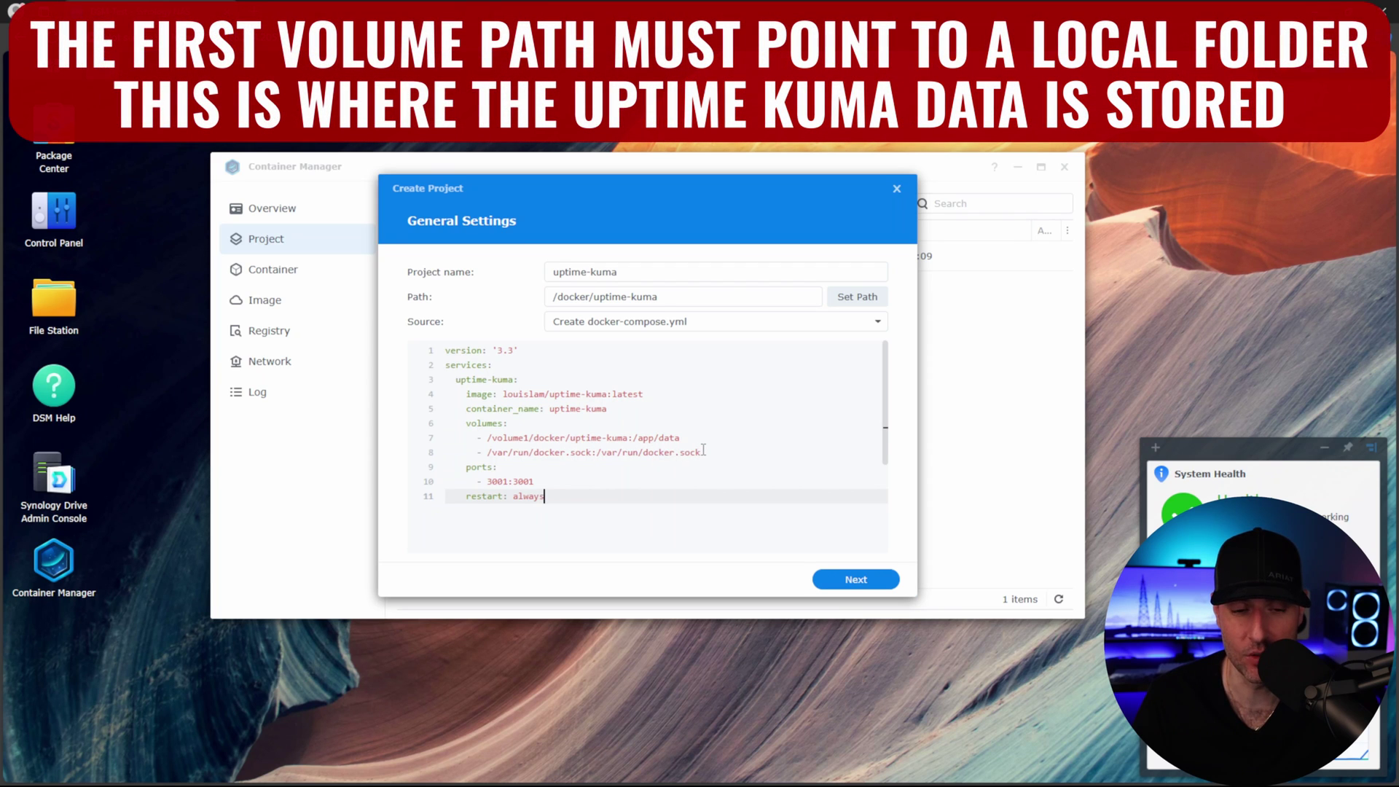
pyautogui.moveTo(704, 452); pyautogui.dragTo(487, 452)
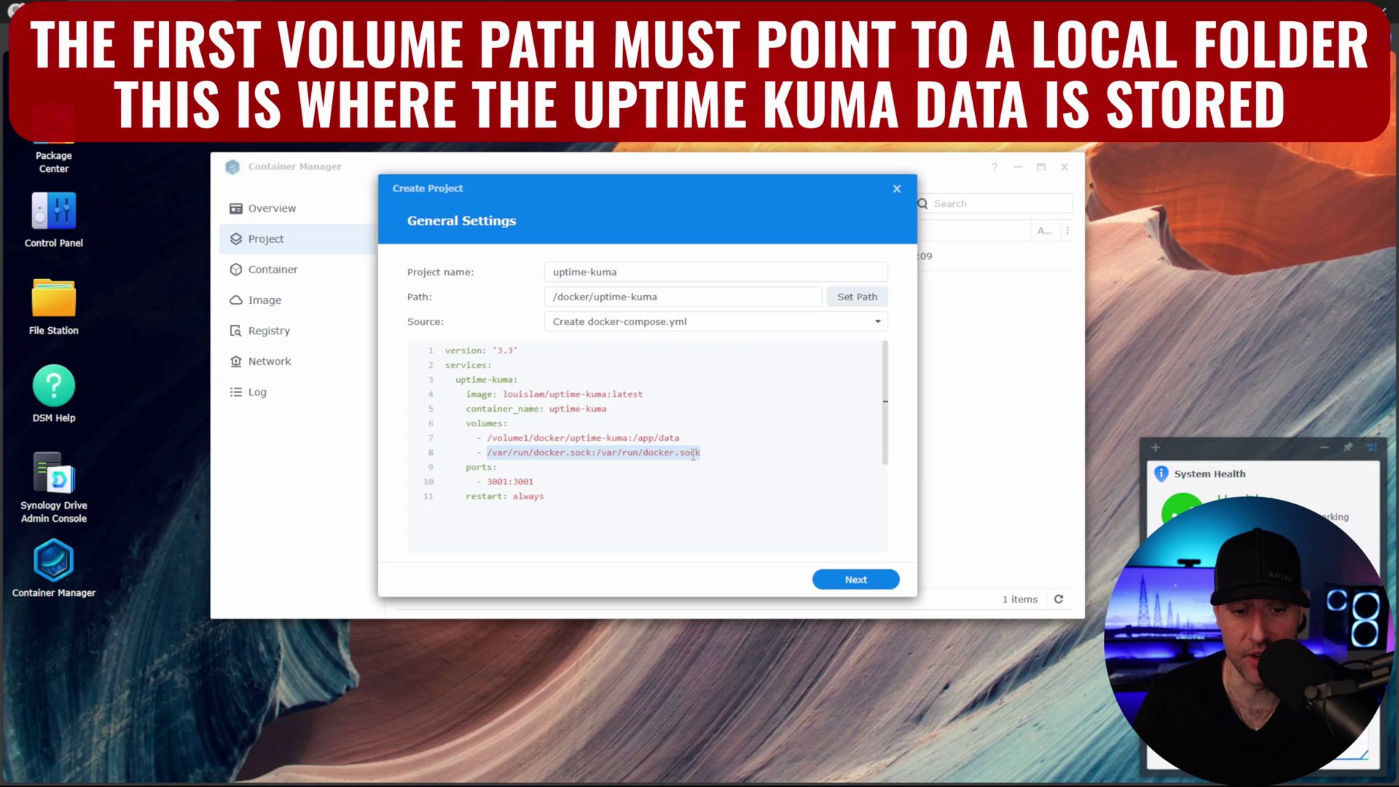
pyautogui.moveTo(706, 454); pyautogui.dragTo(599, 451)
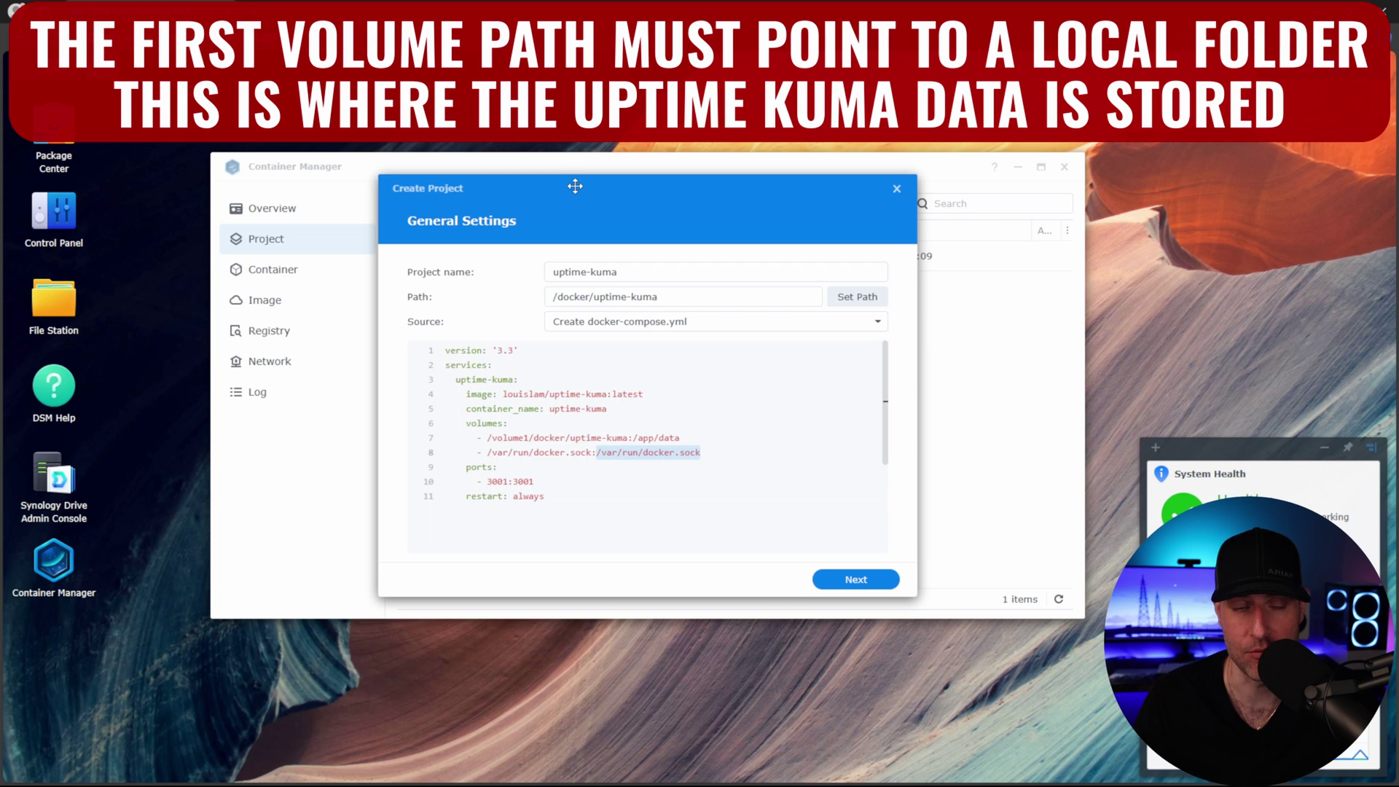
pyautogui.click(678, 496)
pyautogui.click(855, 580)
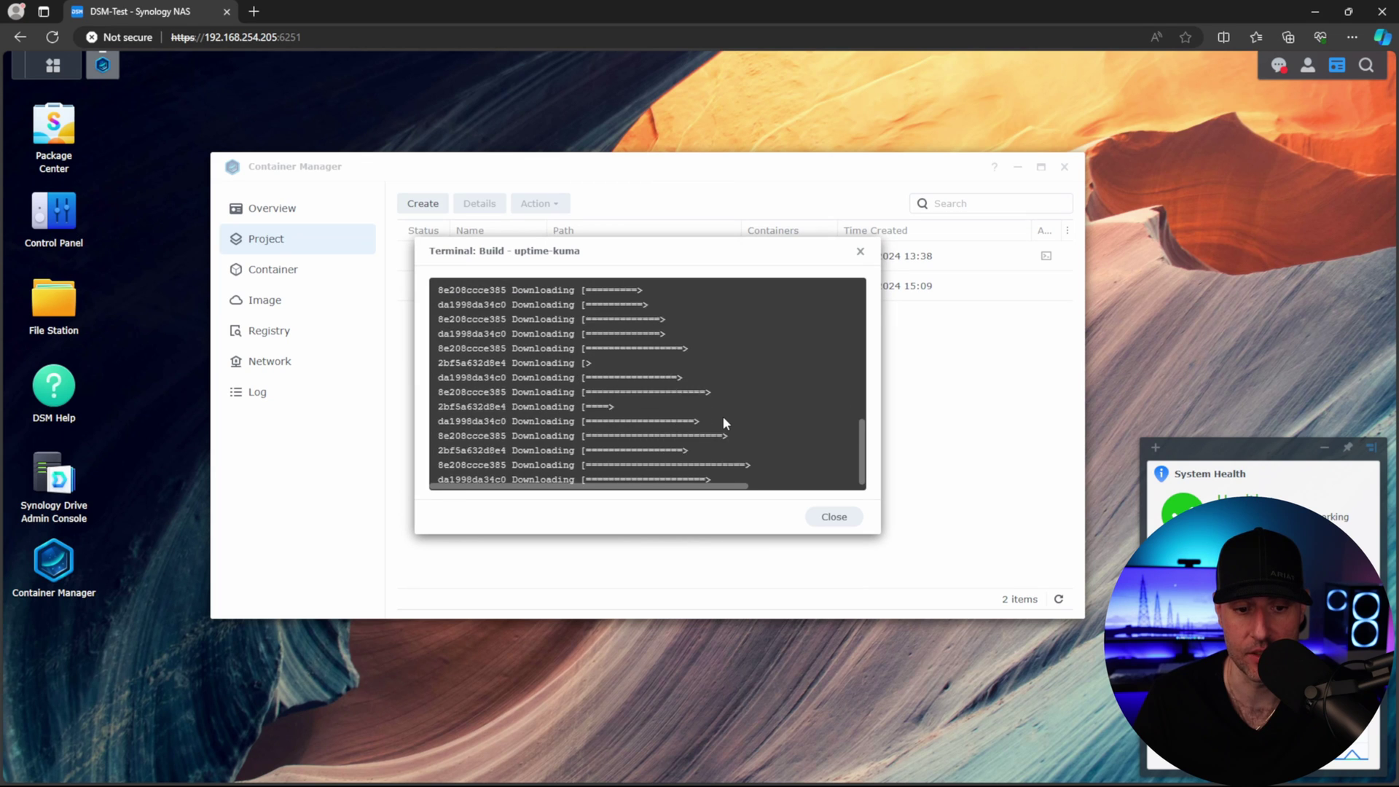
# Close the build output and load Uptime Kuma at 192.168.254.205:3001 in a new tab.
pyautogui.click(833, 517)
pyautogui.click(254, 13)
pyautogui.write('192.168.254.205:3001/')
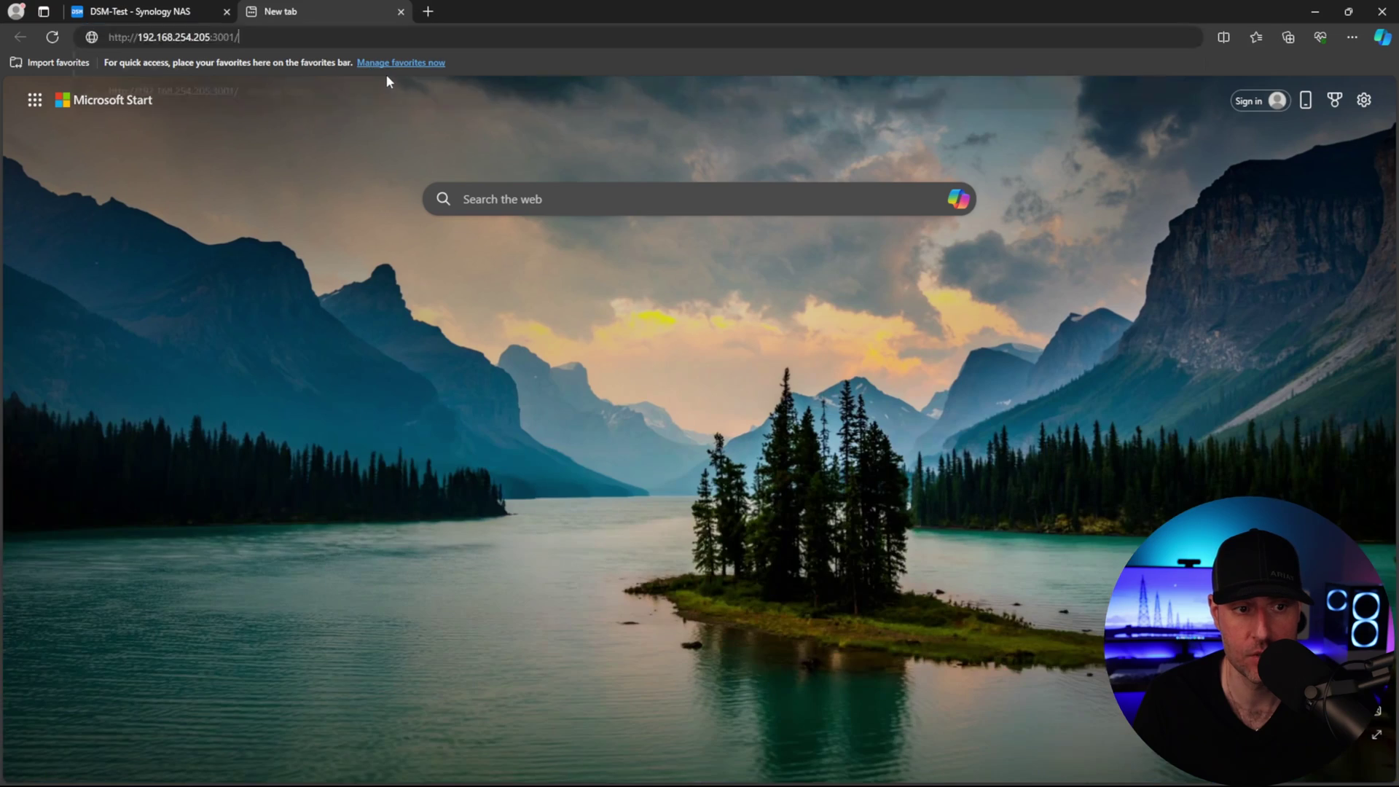
pyautogui.press('Return')
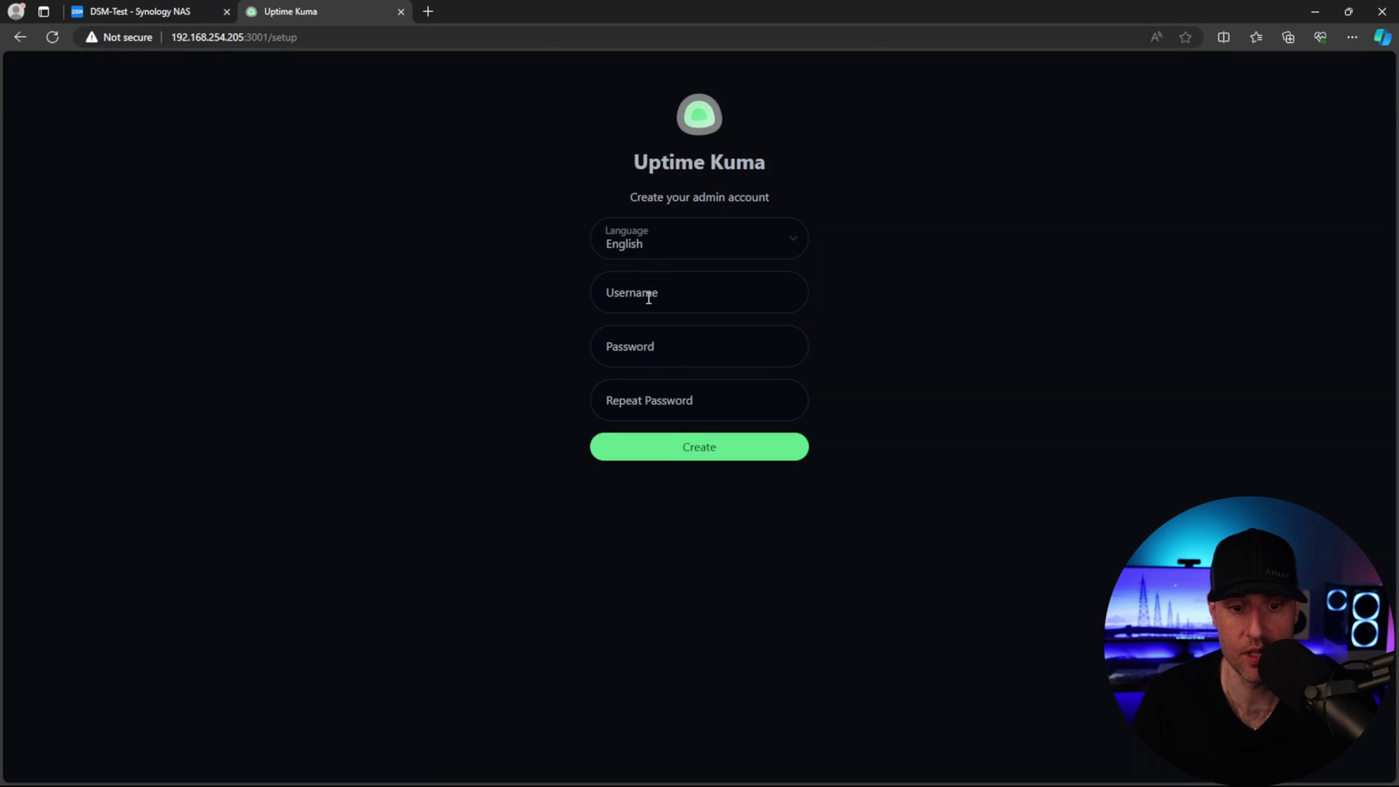
# Create the admin account from the saved login and decline the browser's password save.
pyautogui.click(678, 292)
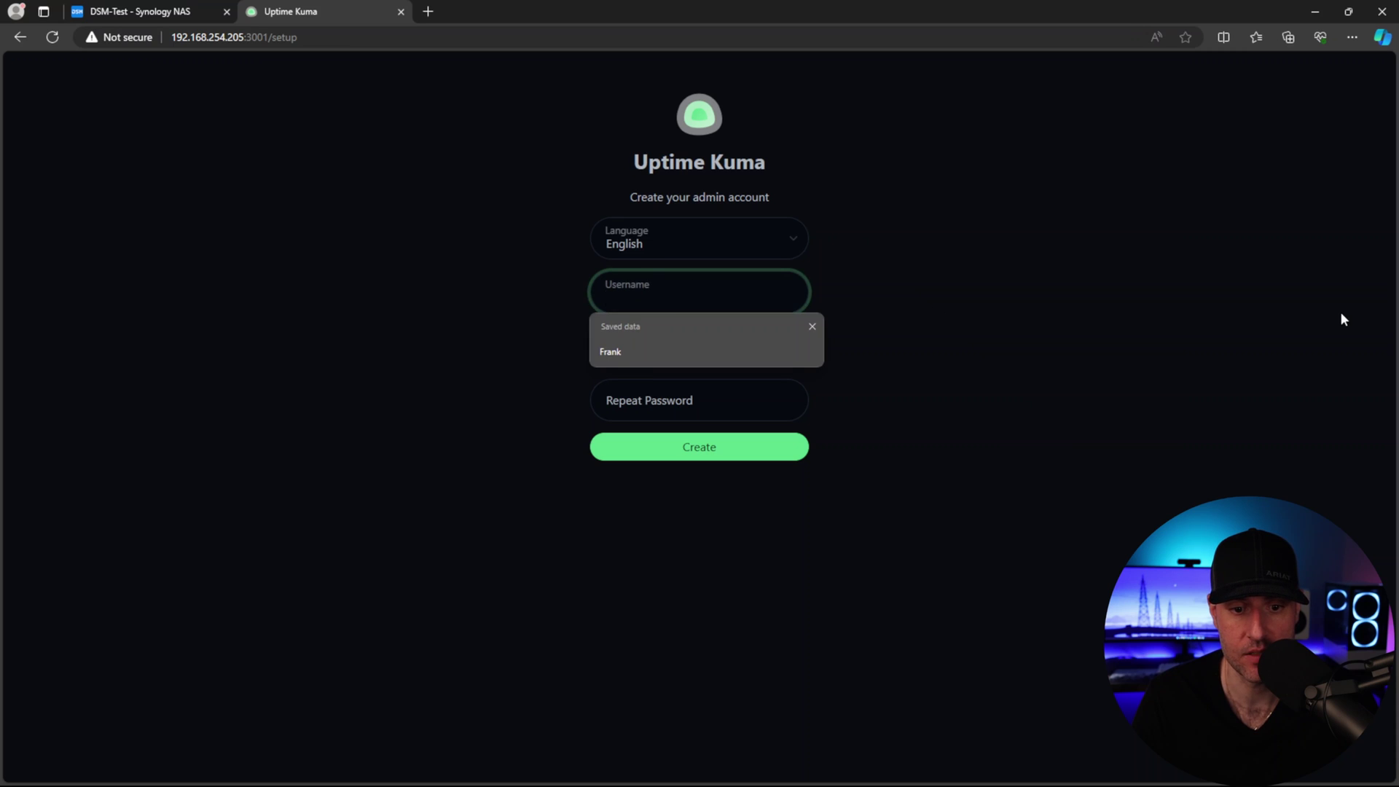
pyautogui.press('Down')
pyautogui.press('Return')
pyautogui.click(753, 437)
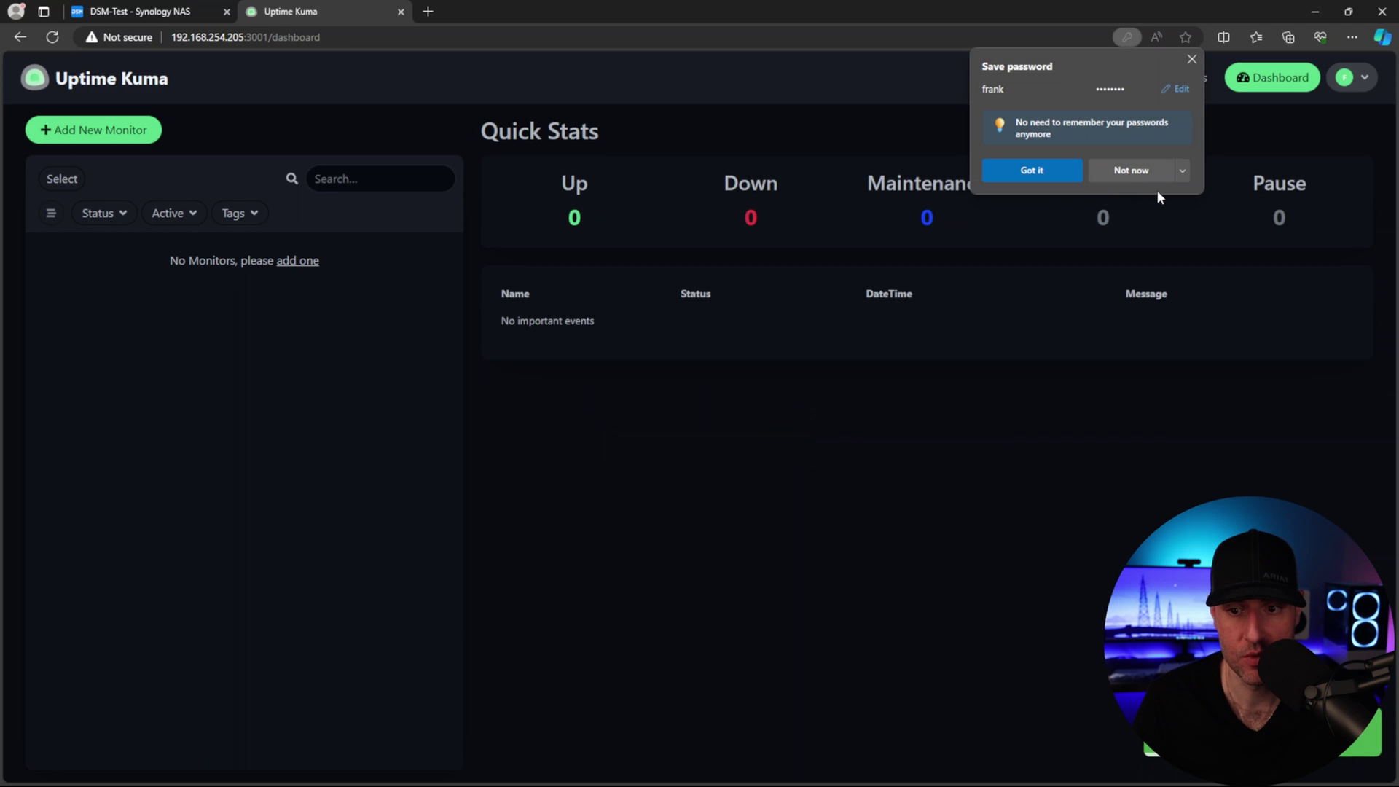
pyautogui.click(1141, 173)
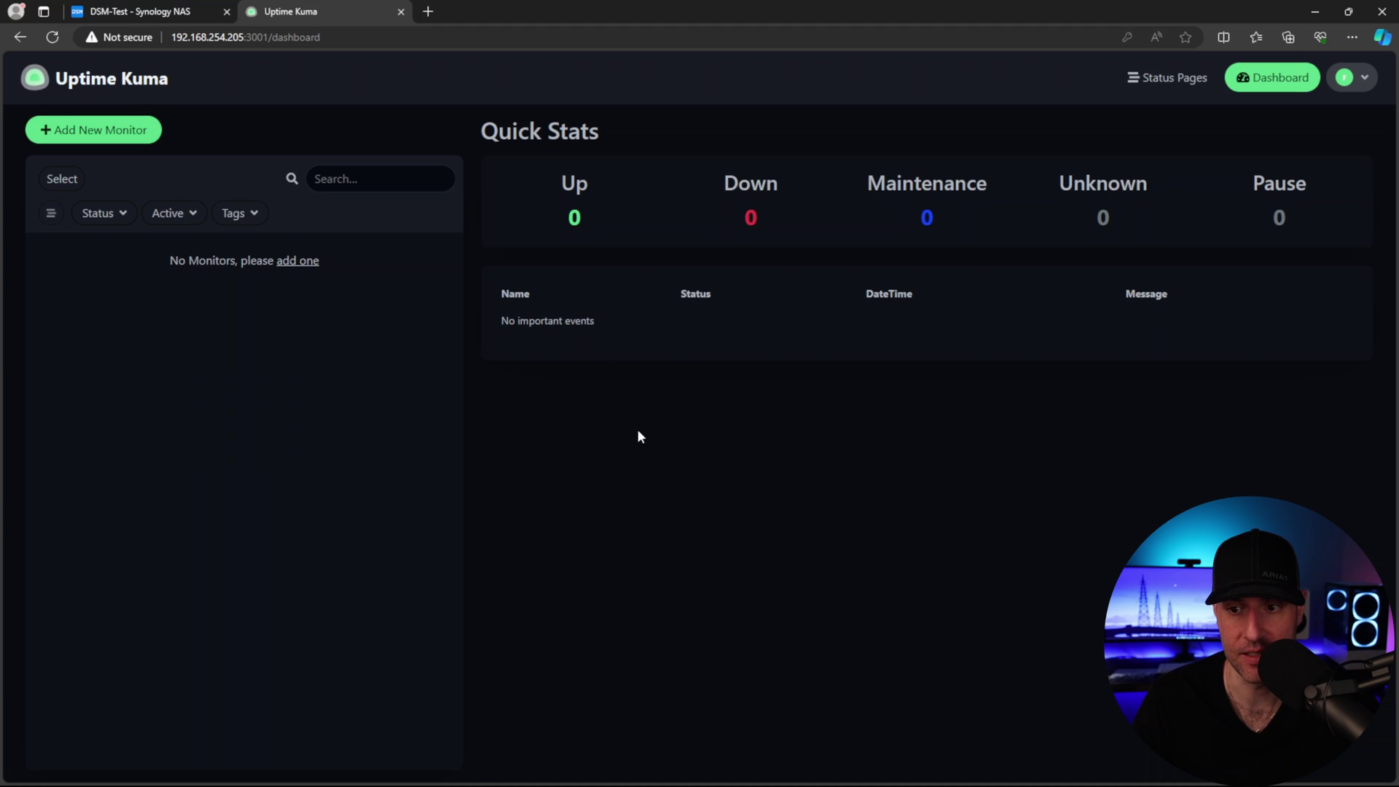
# Start a Docker Container monitor and add a tested Docker host named Docker on /var/run/docker.sock.
pyautogui.click(102, 135)
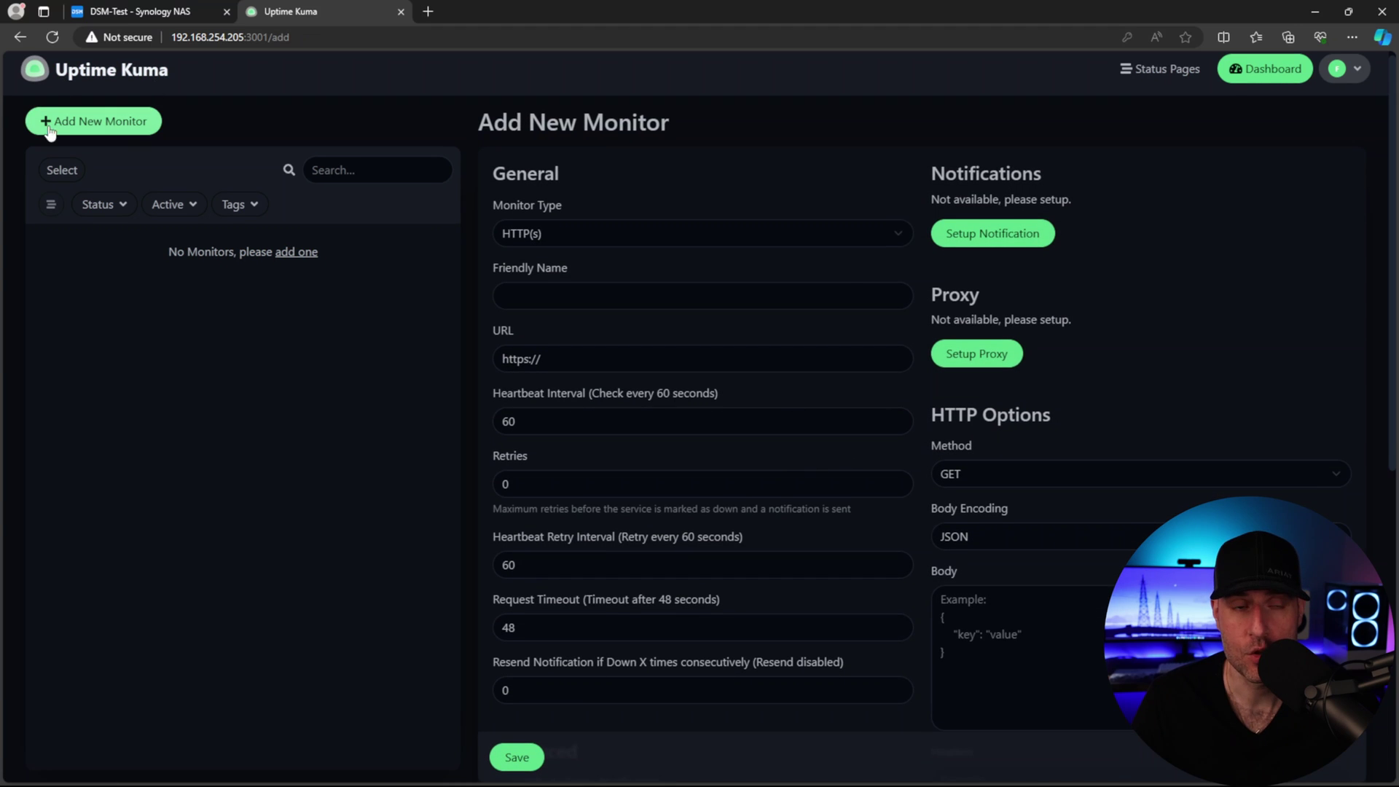
pyautogui.click(563, 235)
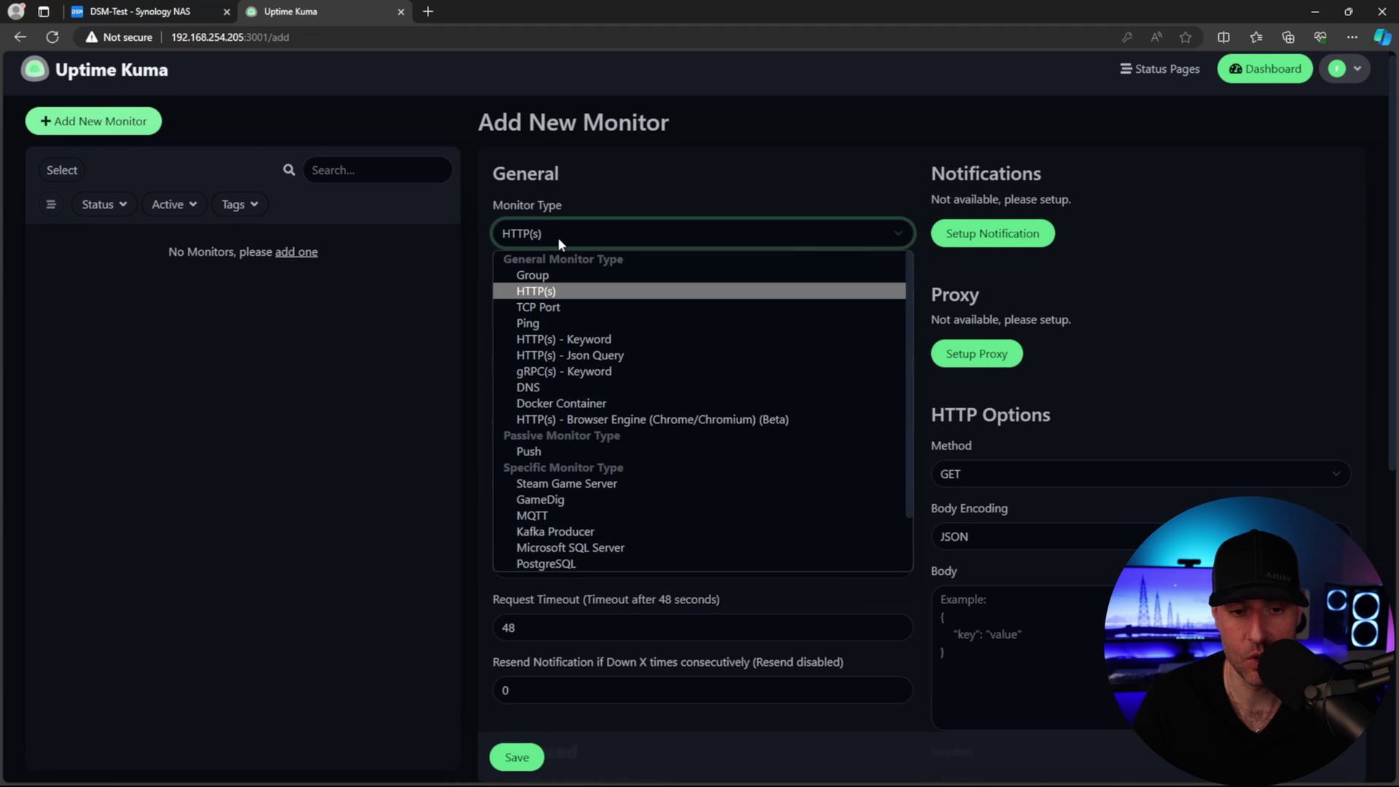
pyautogui.click(594, 405)
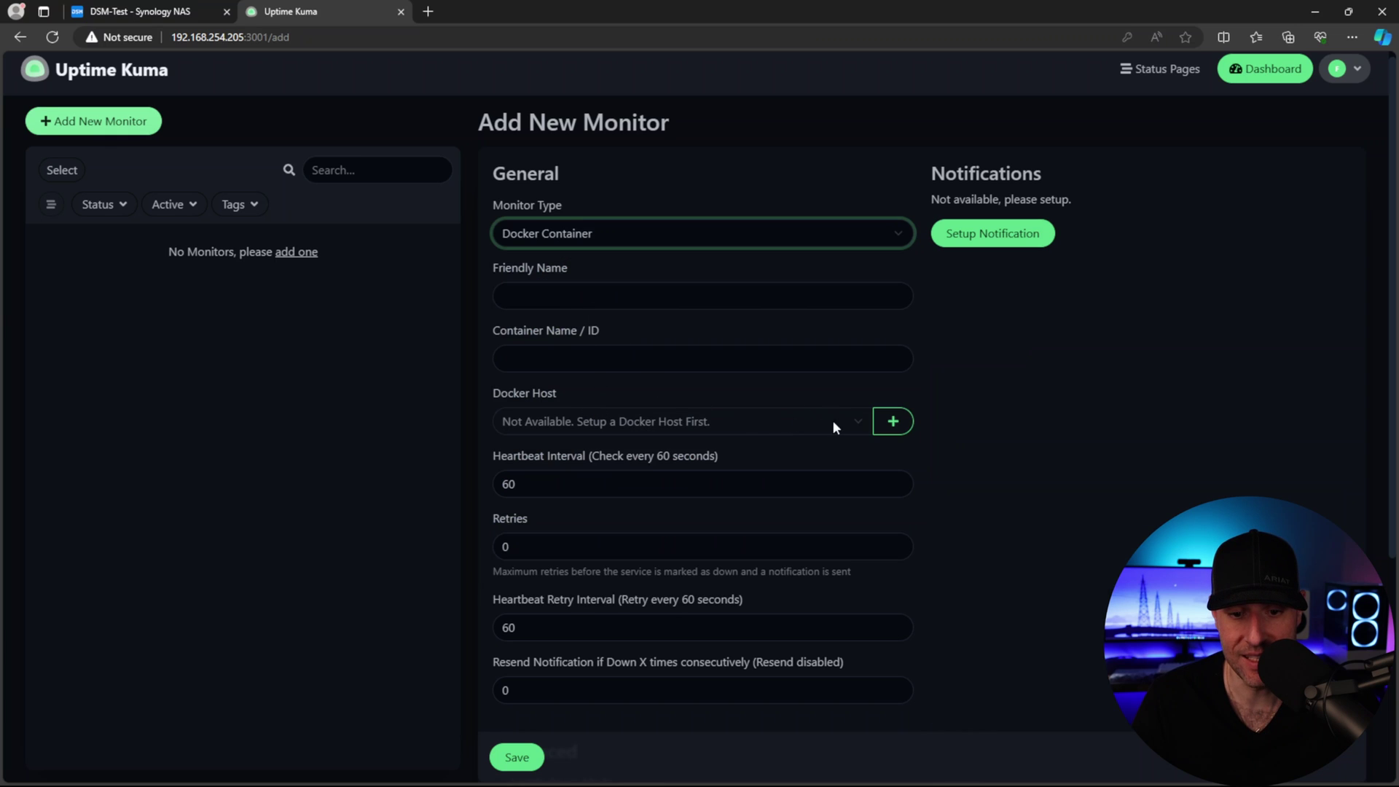
pyautogui.click(893, 421)
pyautogui.moveTo(648, 293); pyautogui.dragTo(523, 373)
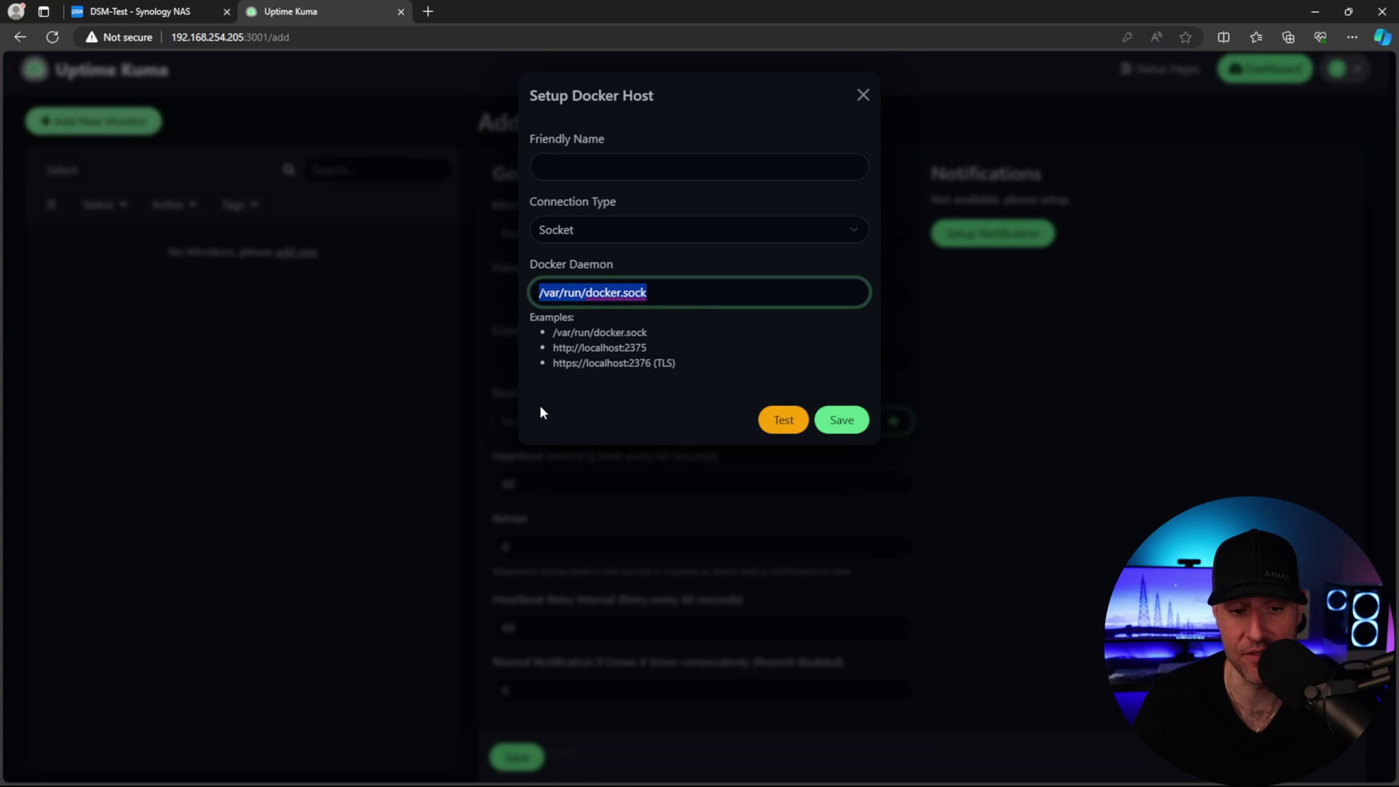
pyautogui.click(781, 420)
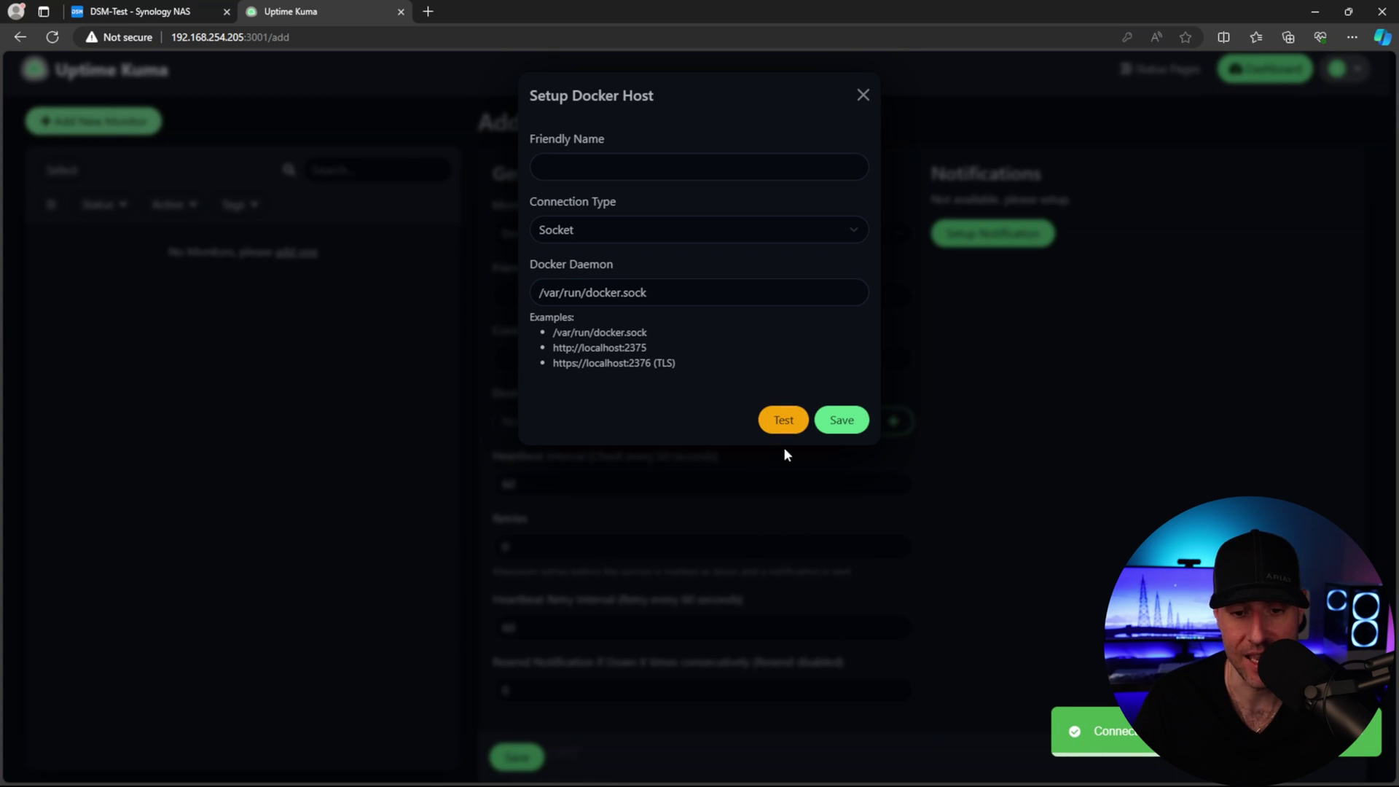
pyautogui.click(618, 166)
pyautogui.write('Docker')
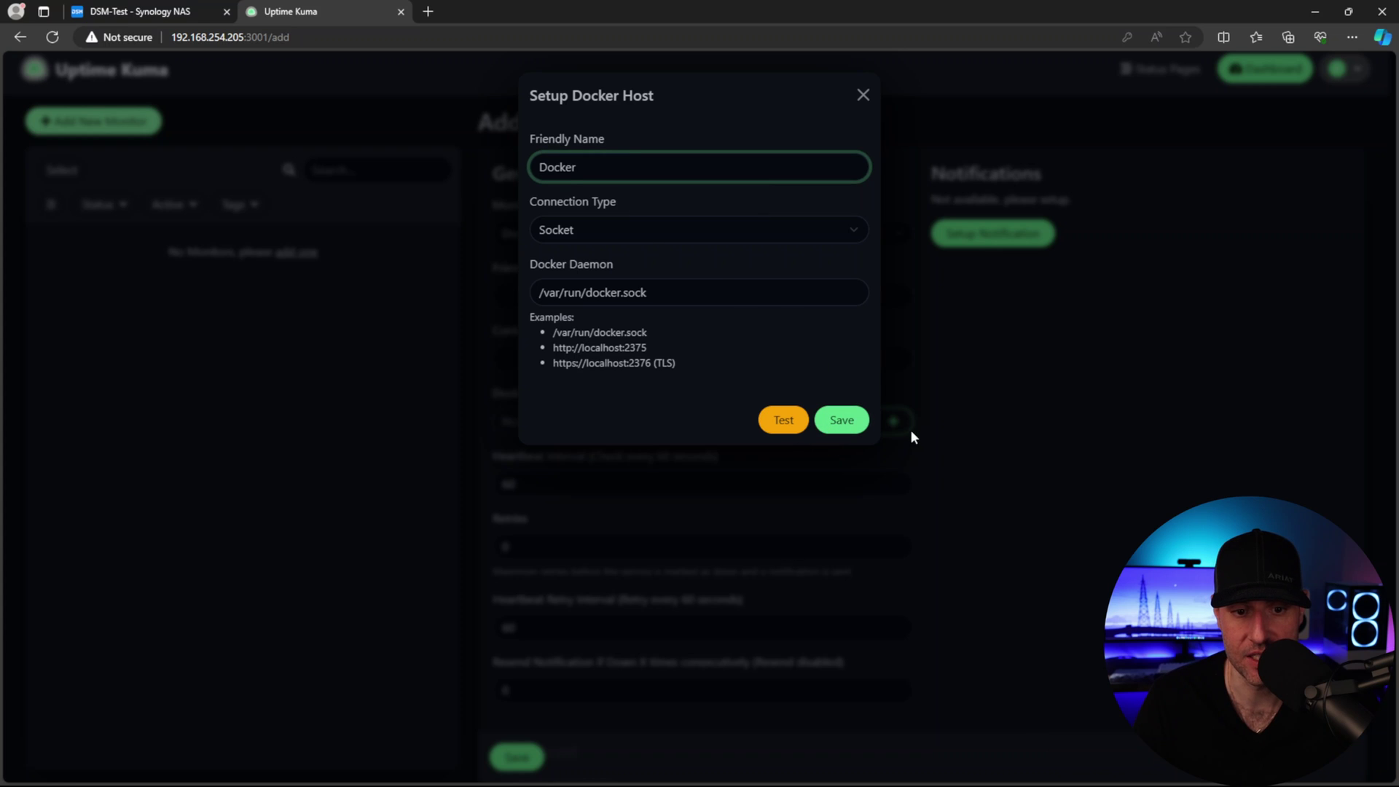
pyautogui.click(842, 420)
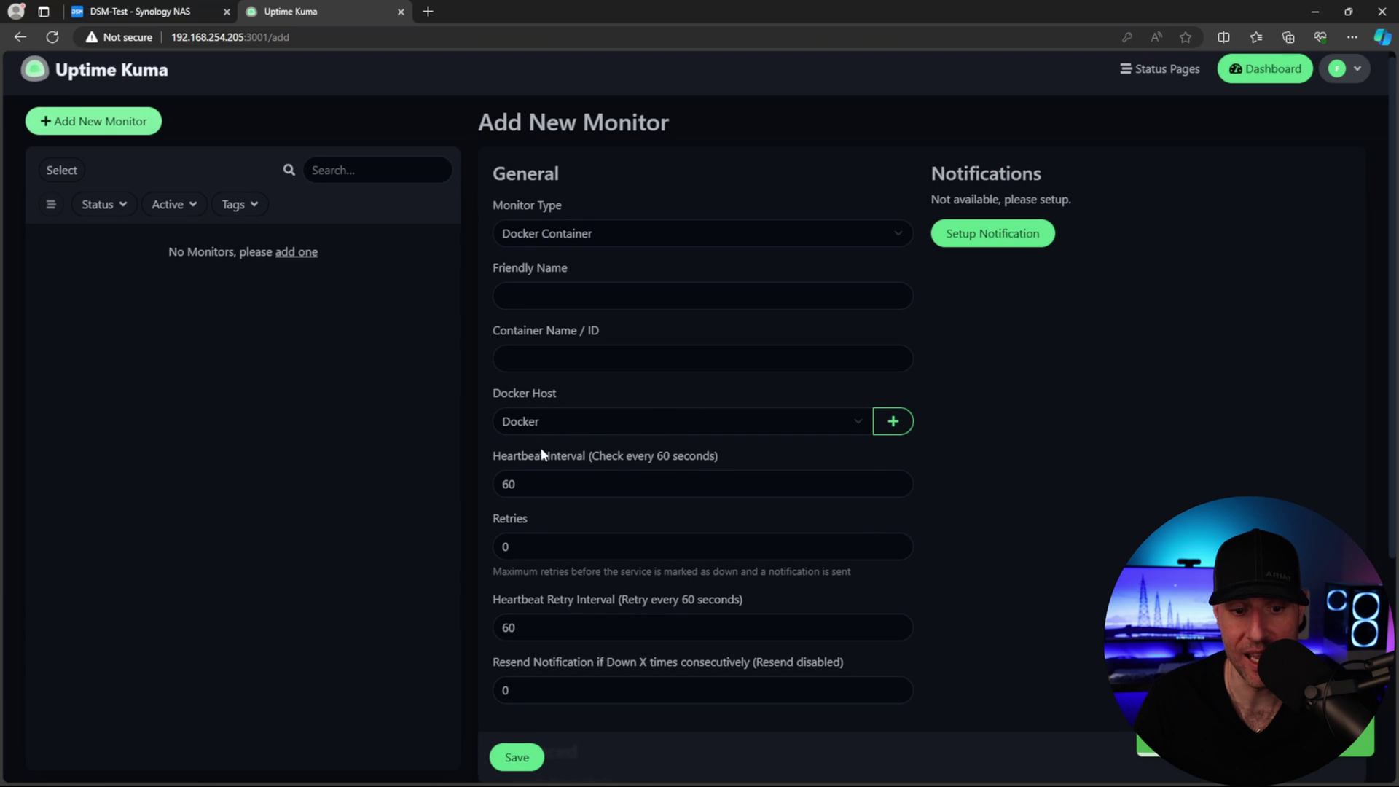
# Name the monitor Pi-hole watching container pihole, checking names in Container Manager, and save.
pyautogui.click(175, 14)
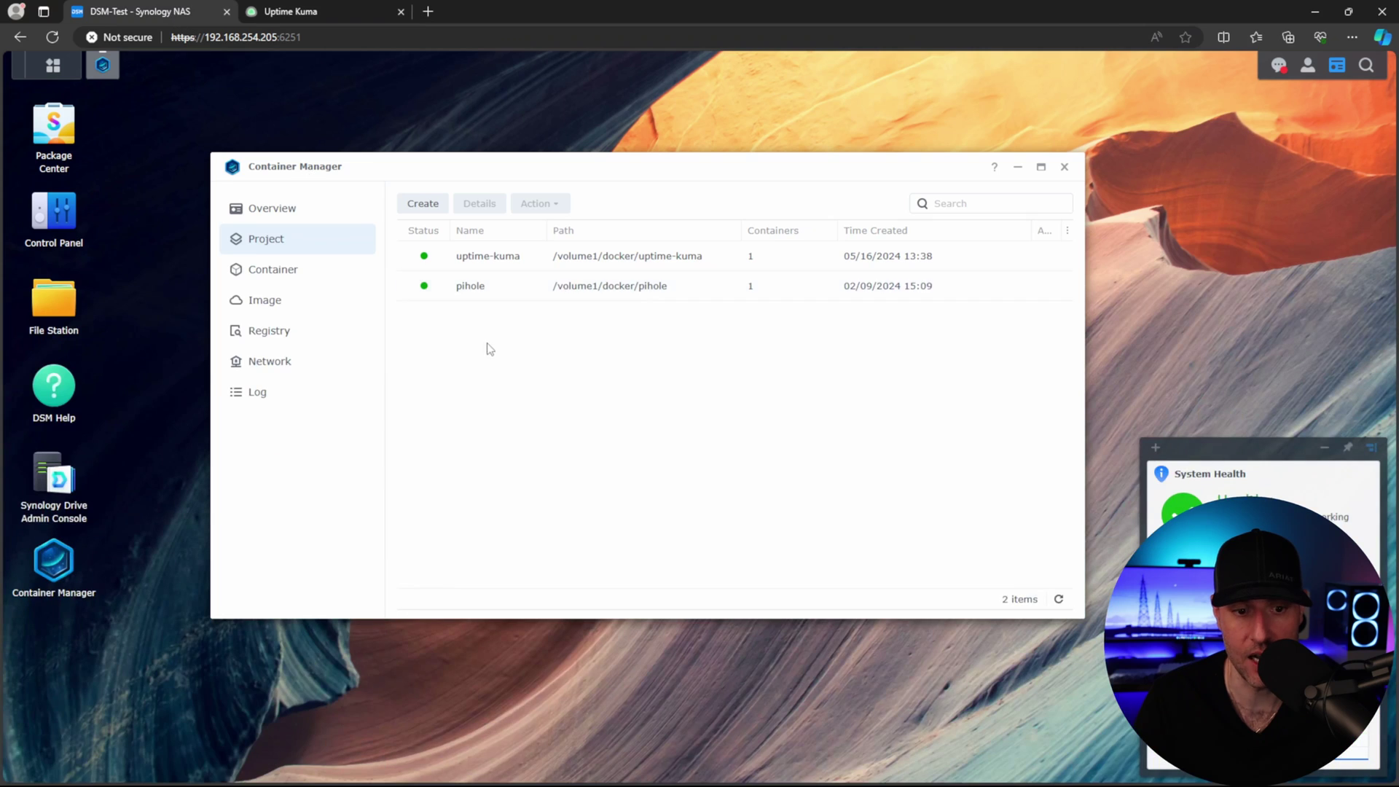
pyautogui.click(284, 12)
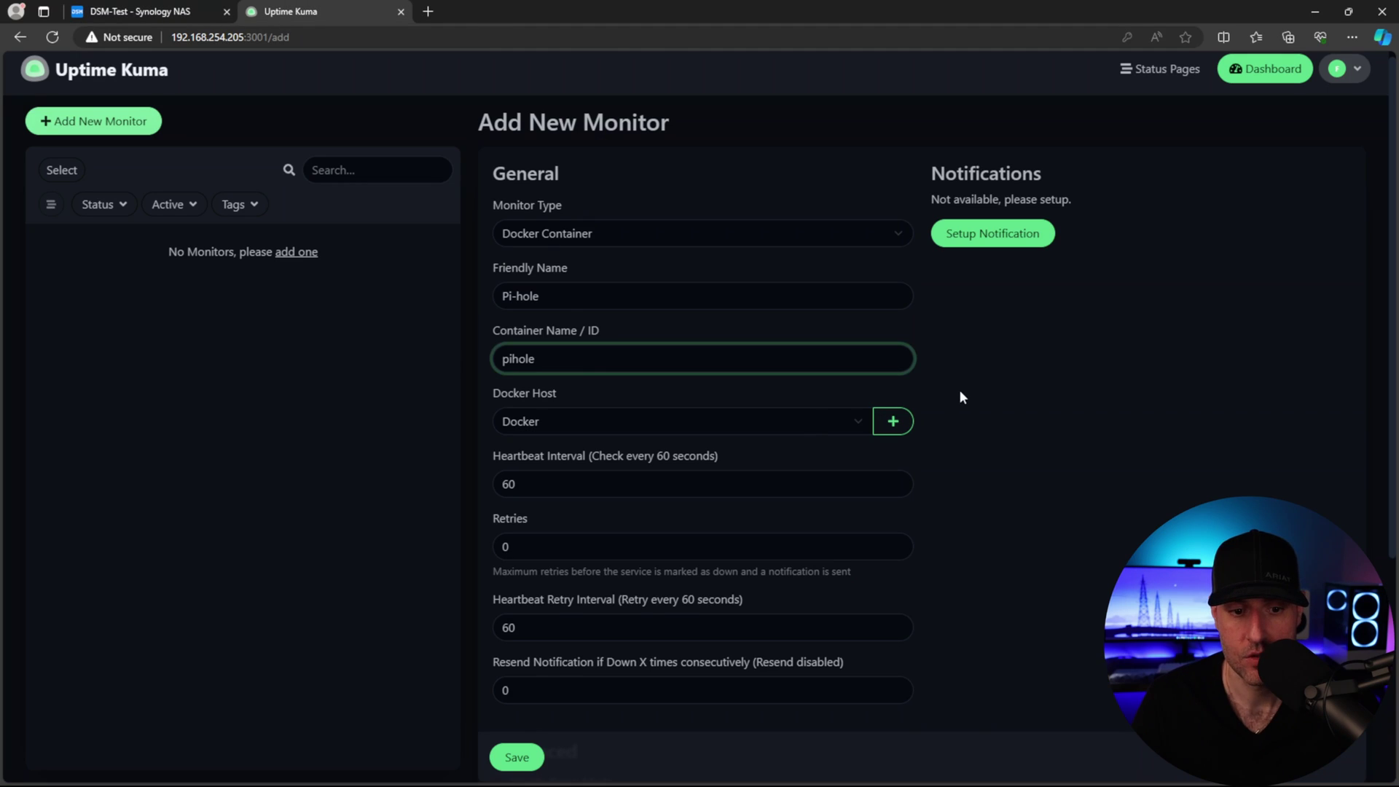
pyautogui.click(962, 392)
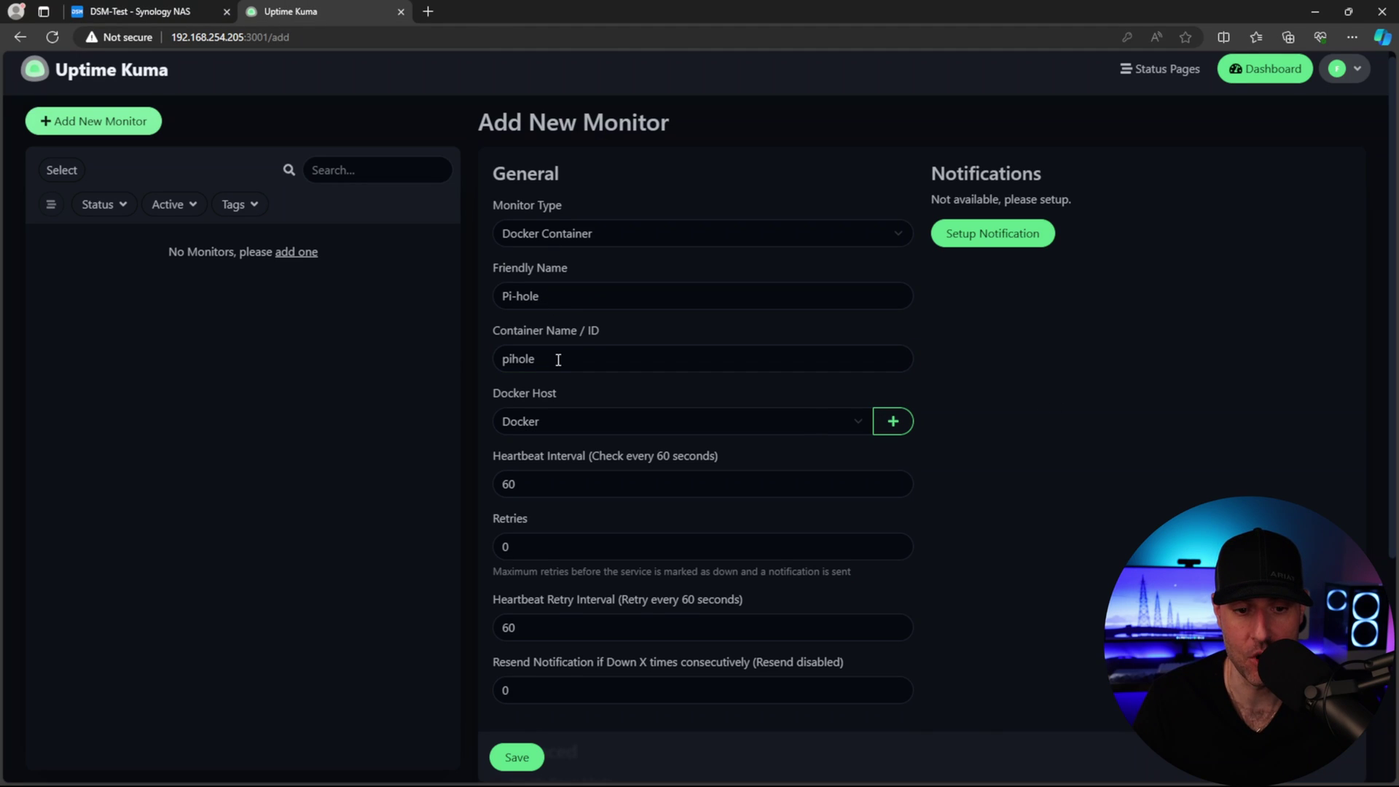
pyautogui.click(98, 21)
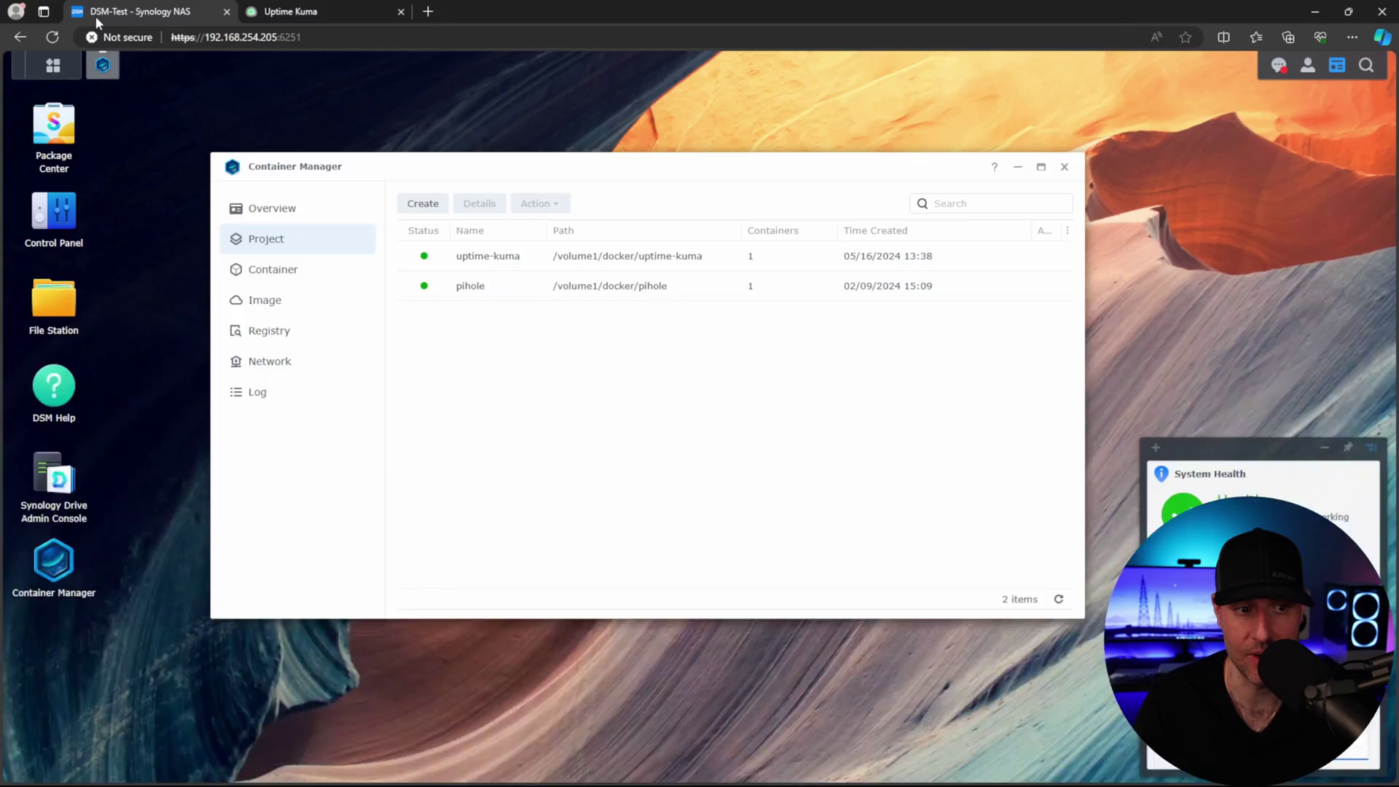
pyautogui.click(316, 16)
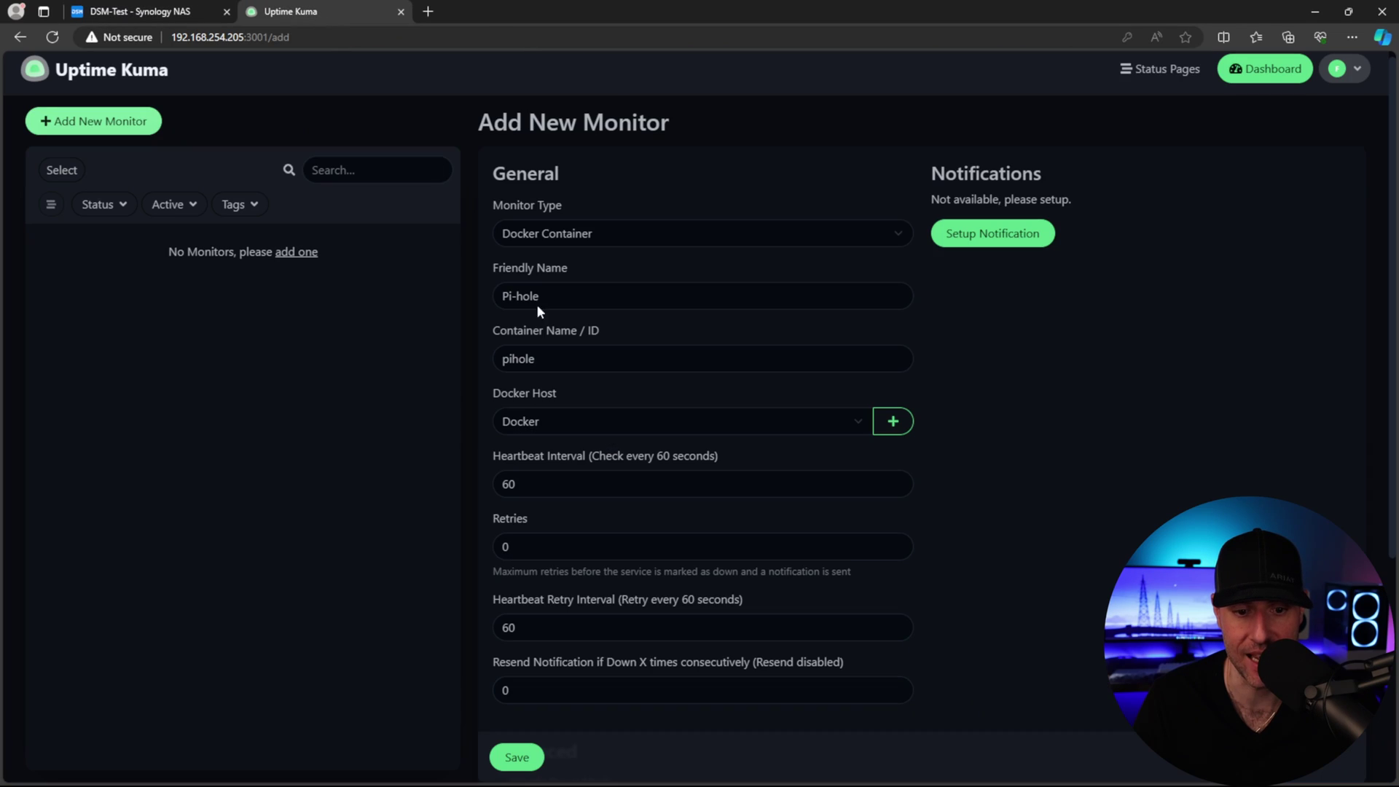
pyautogui.click(519, 758)
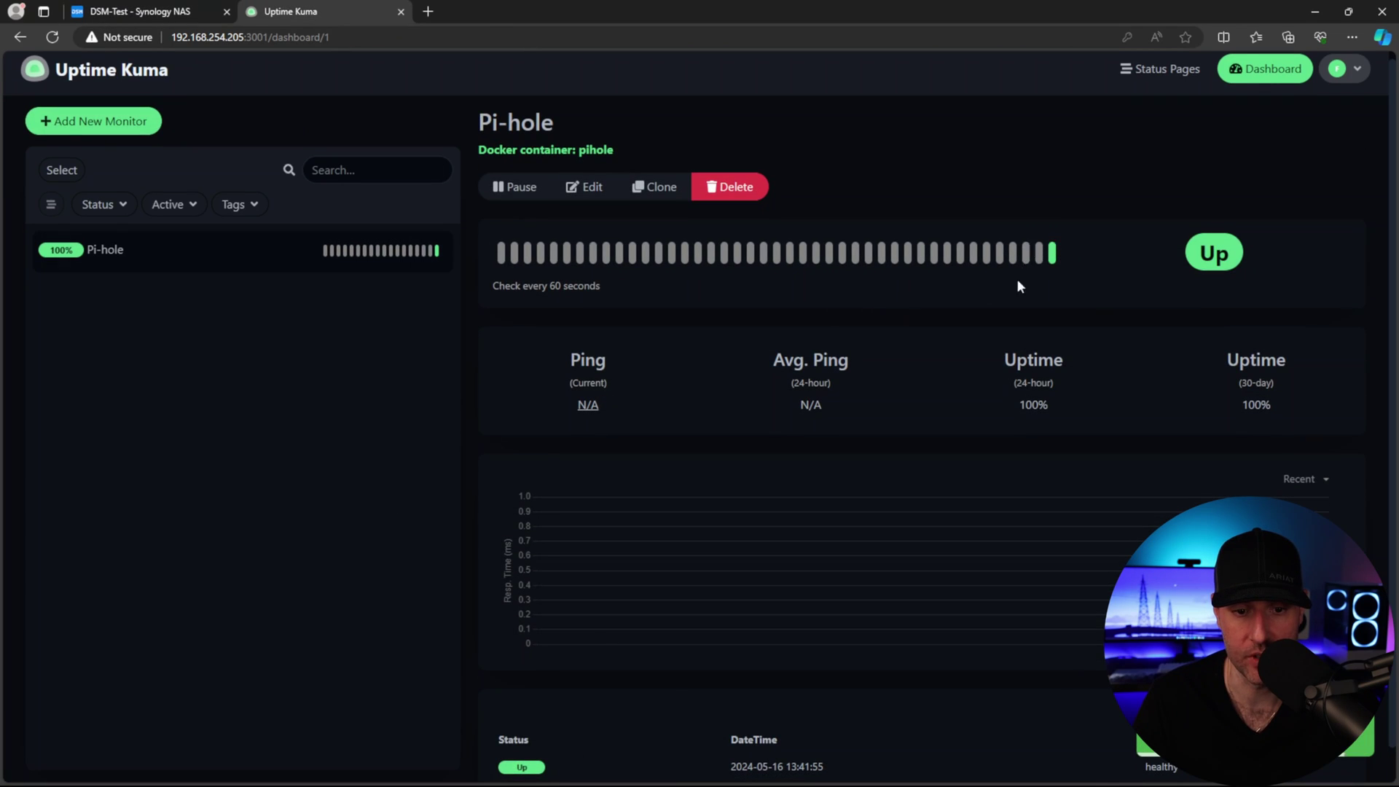
# Set the Pi-hole heartbeat interval to 20 seconds, leaving 0 retries and resend notifications disabled.
pyautogui.click(593, 188)
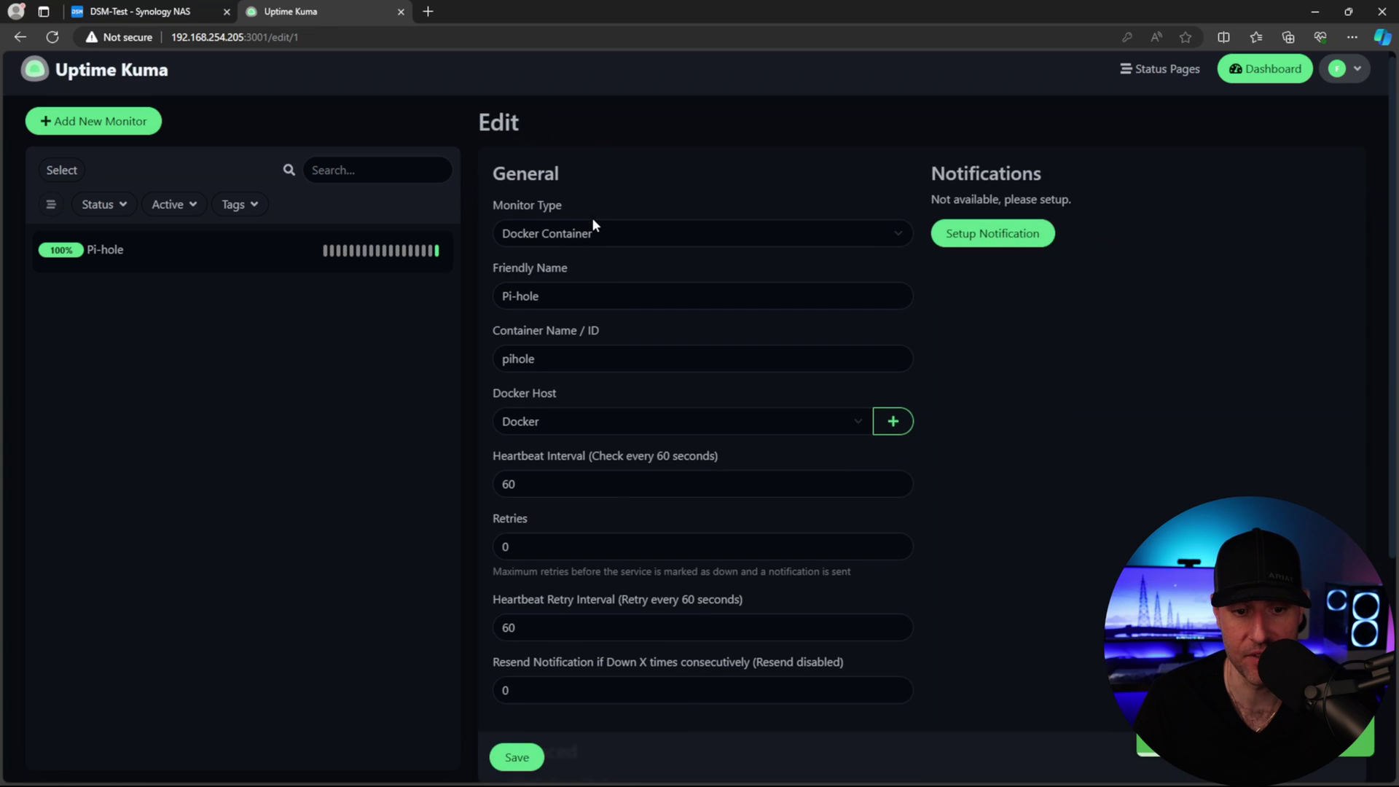
pyautogui.scroll(-2, 702, 375)
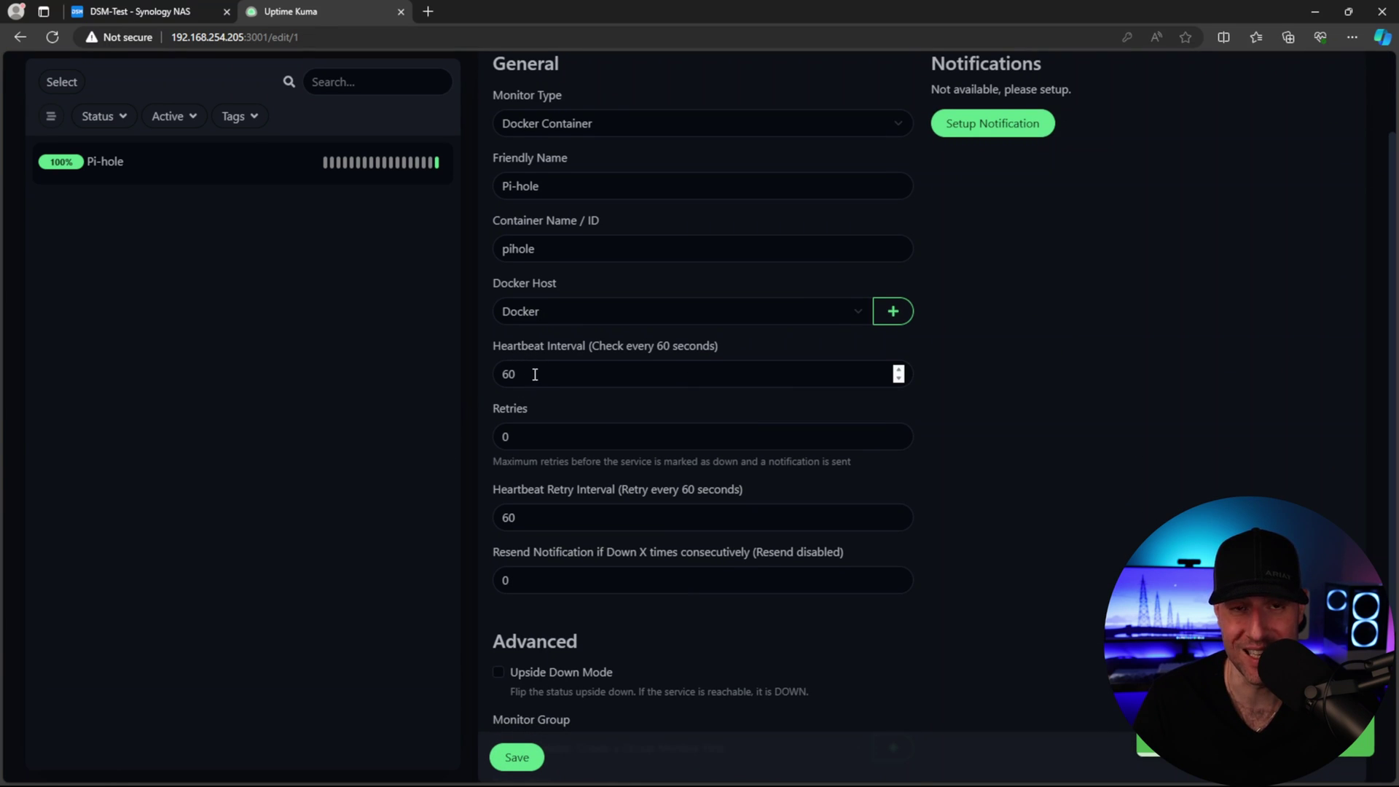
pyautogui.click(506, 376)
pyautogui.press('Delete')
pyautogui.write('2')
pyautogui.click(1036, 375)
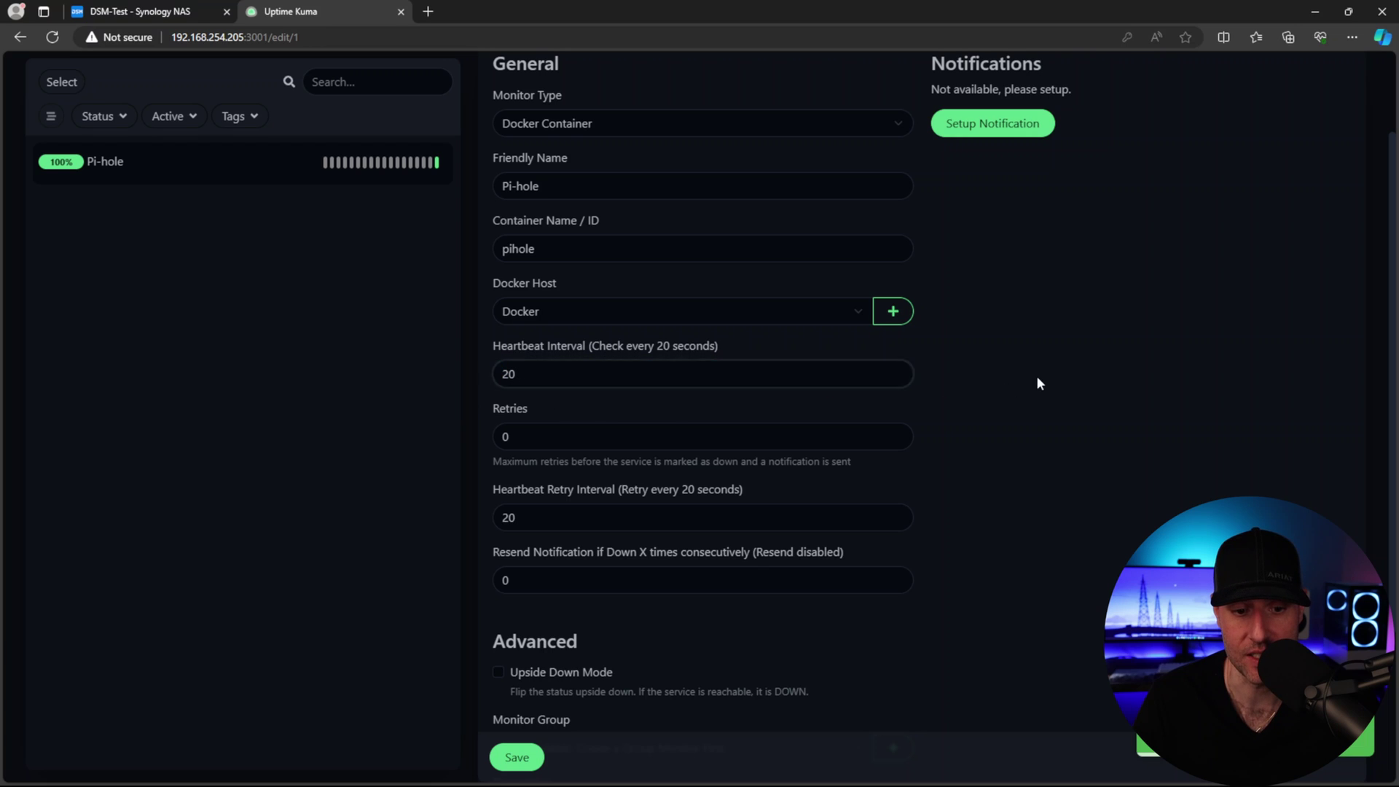
pyautogui.click(533, 437)
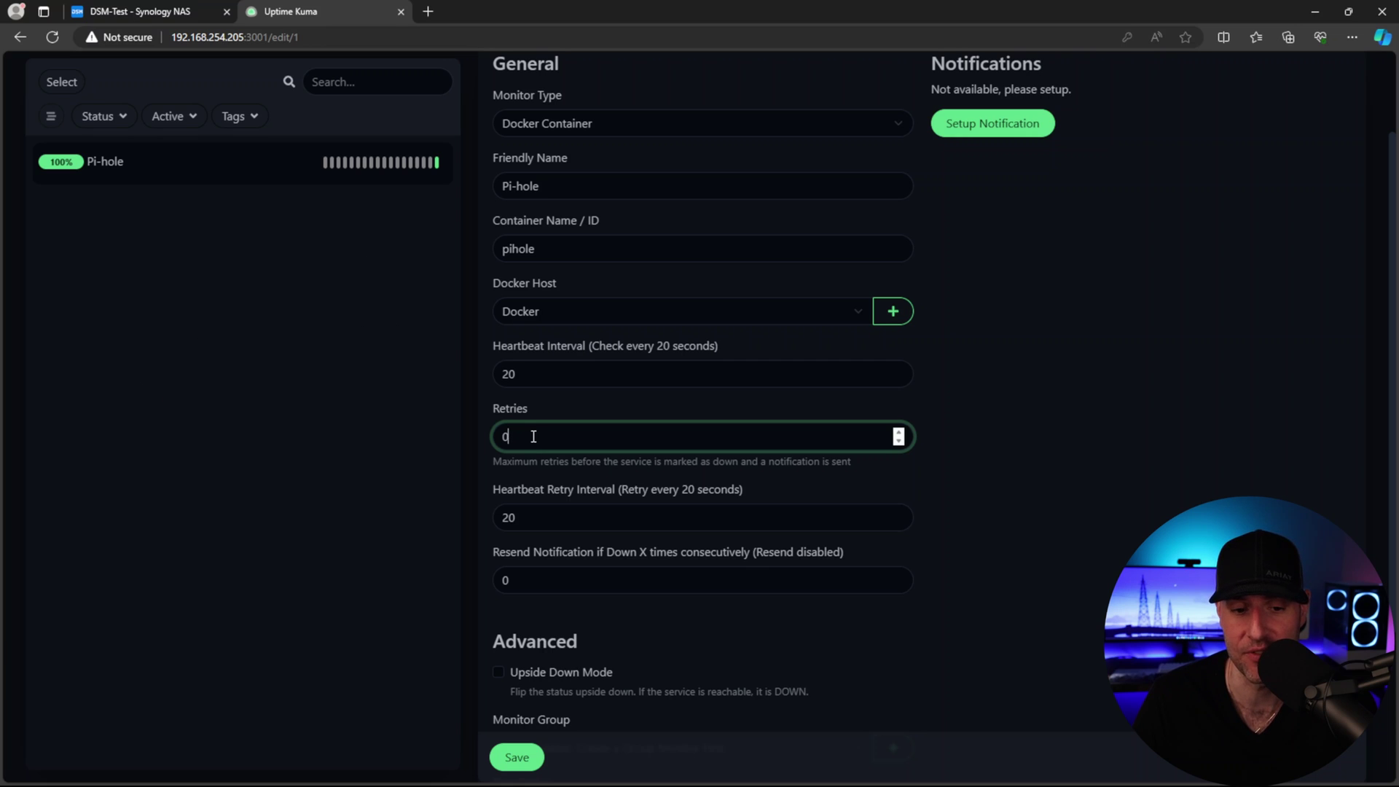
pyautogui.scroll(-3, 533, 436)
pyautogui.click(556, 360)
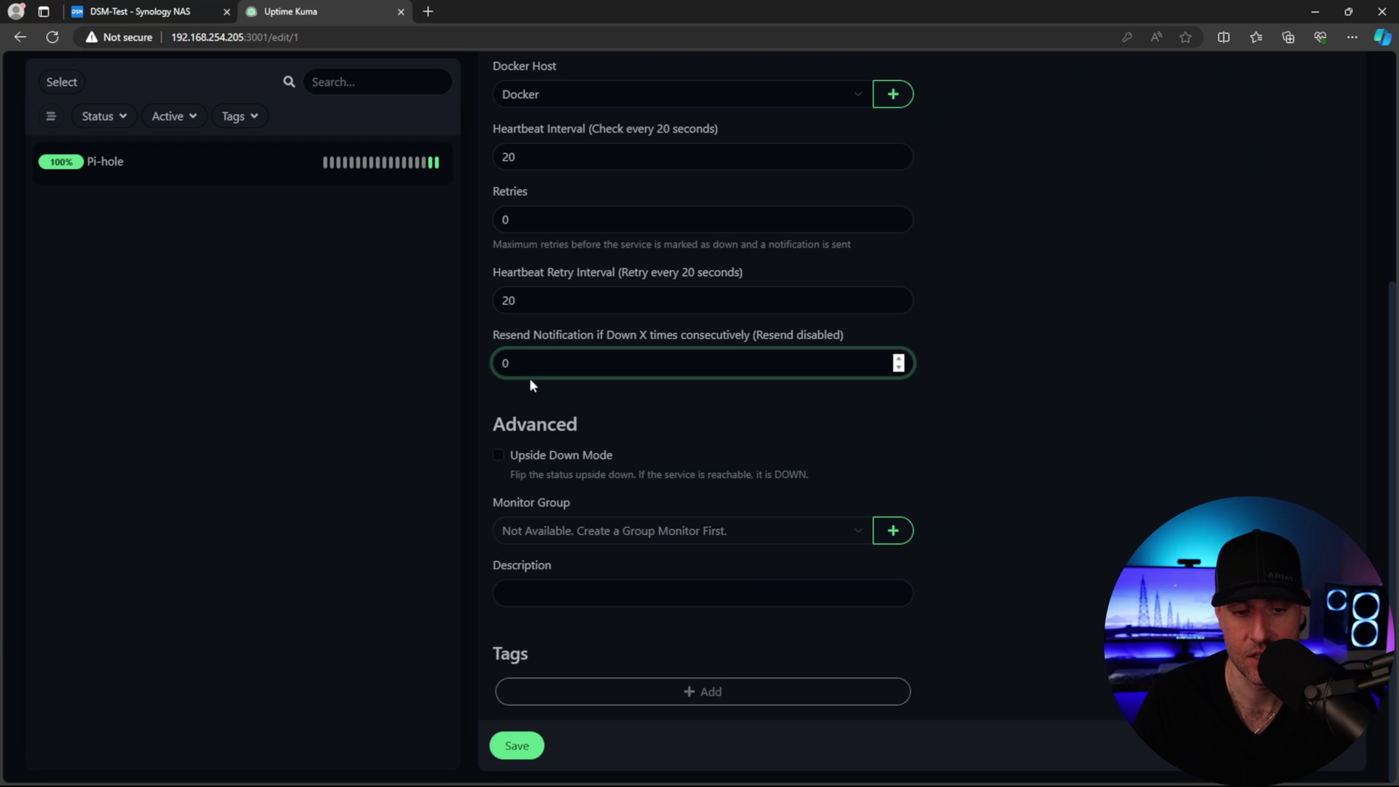
# Create a new monitor group named Docker Containers for the Pi-hole monitor.
pyautogui.click(891, 530)
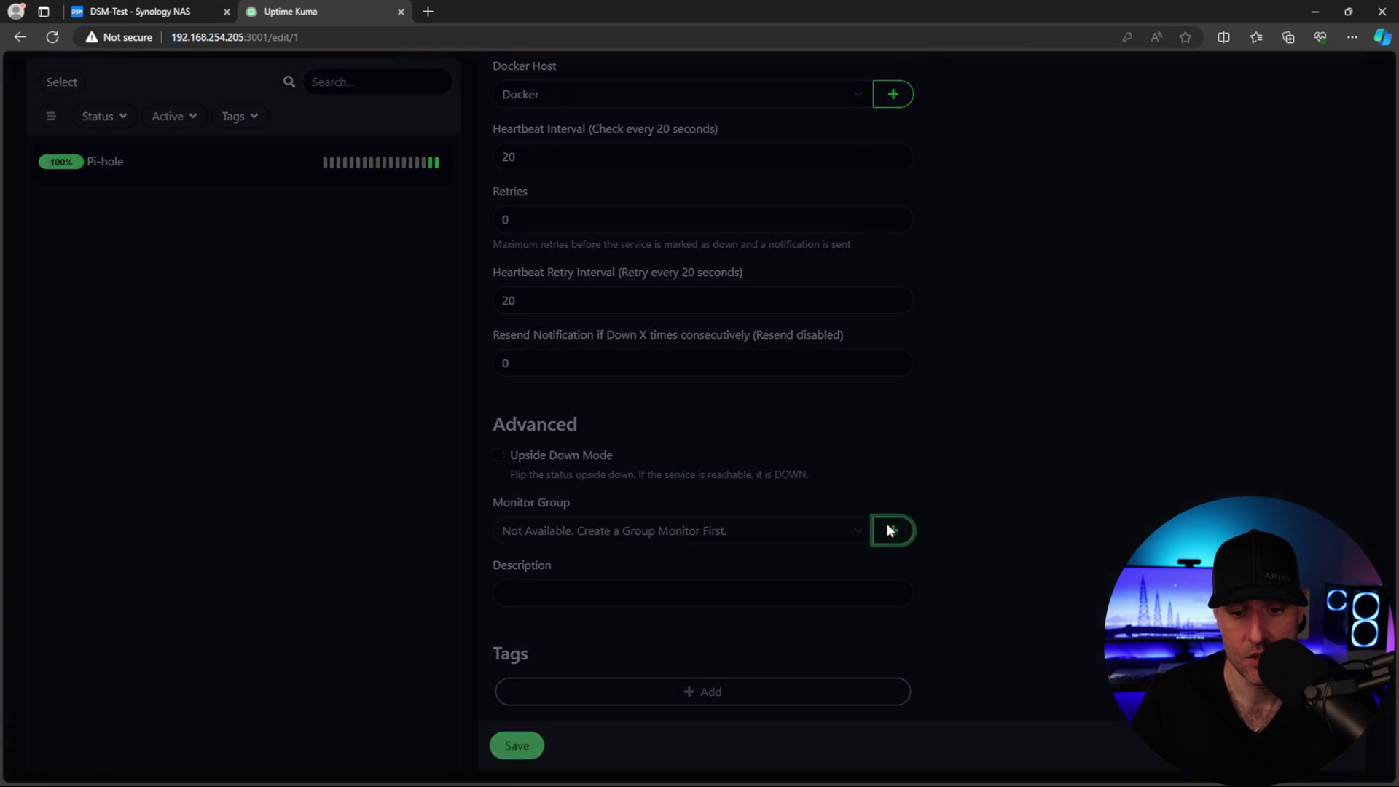
pyautogui.click(606, 174)
pyautogui.write('Docker Containers')
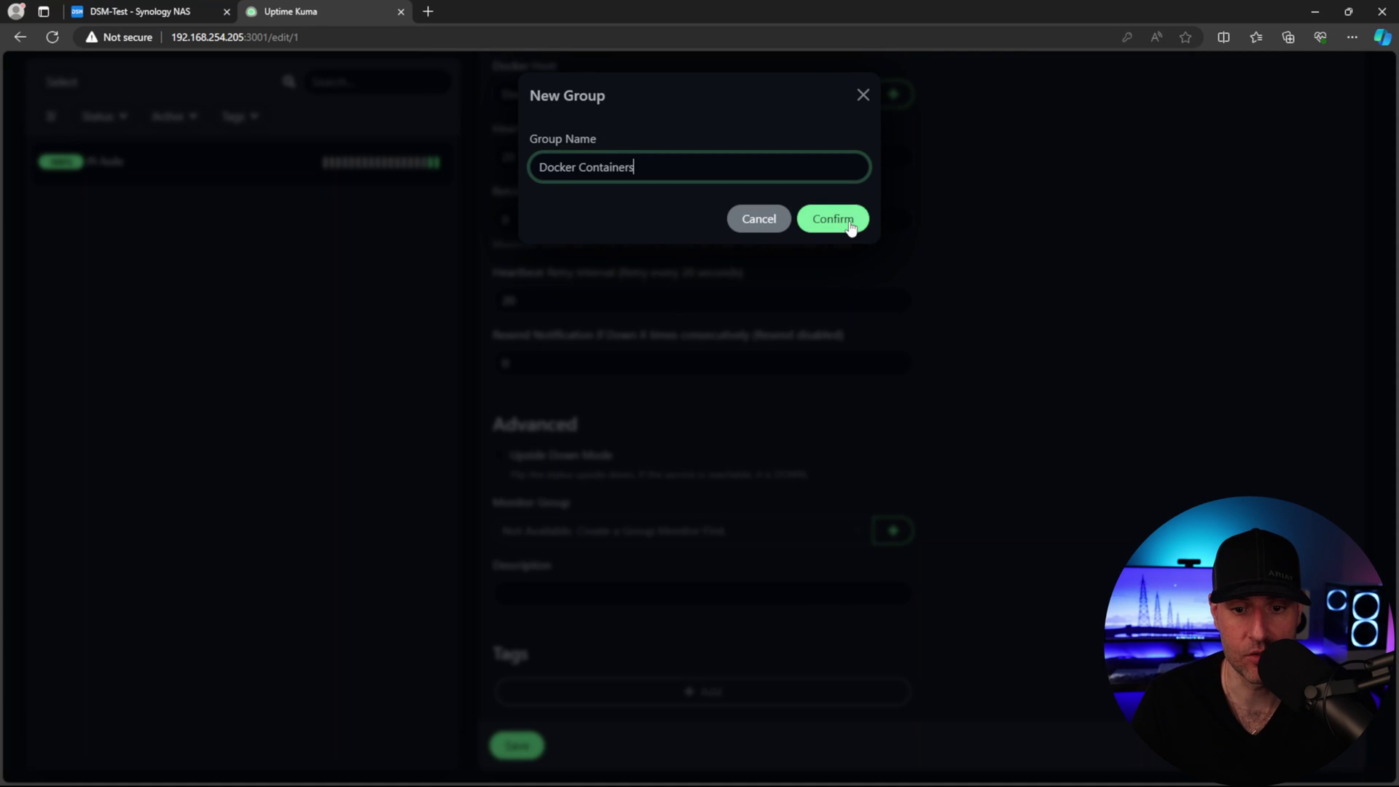
pyautogui.click(833, 219)
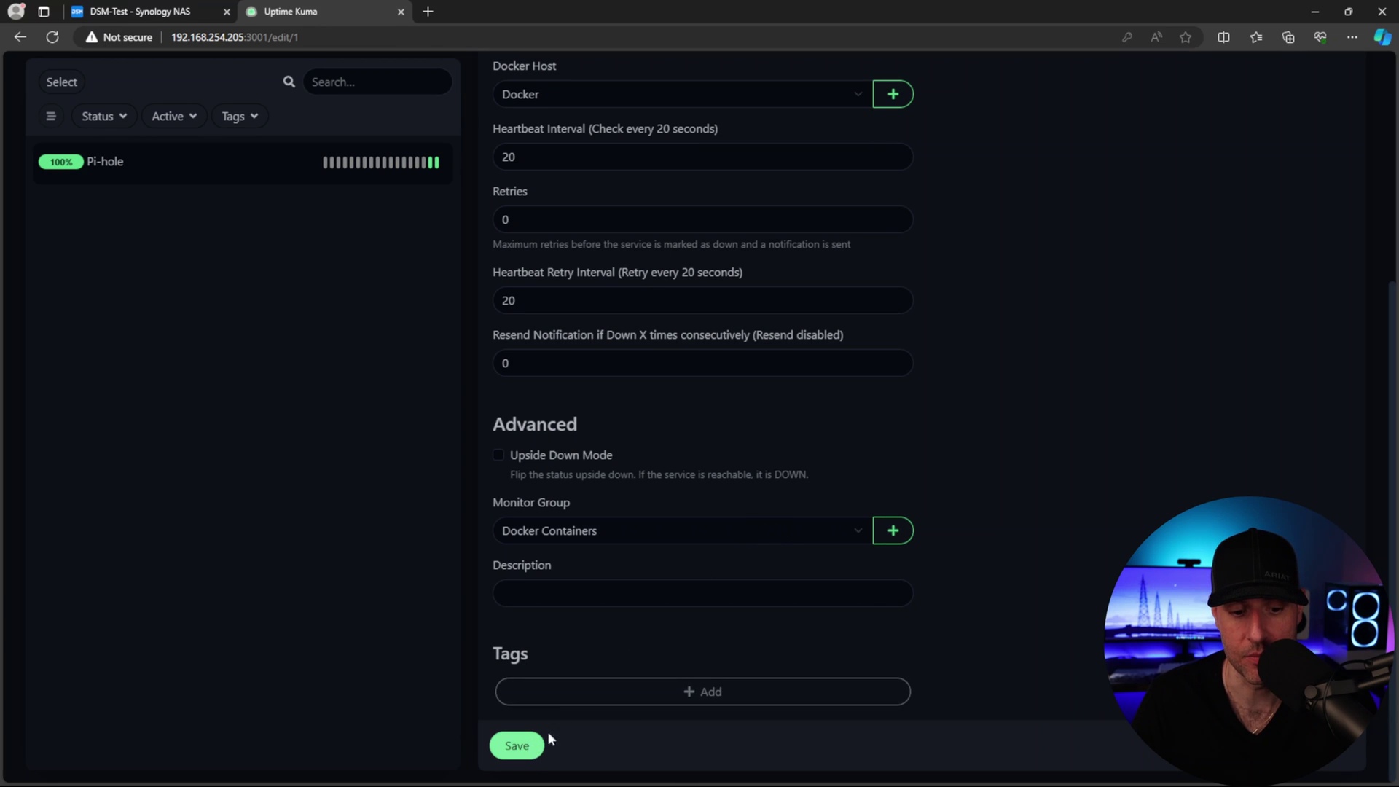
# Attach a new red Docker tag, save the monitor, and expand the Docker Containers group.
pyautogui.click(661, 696)
pyautogui.click(665, 358)
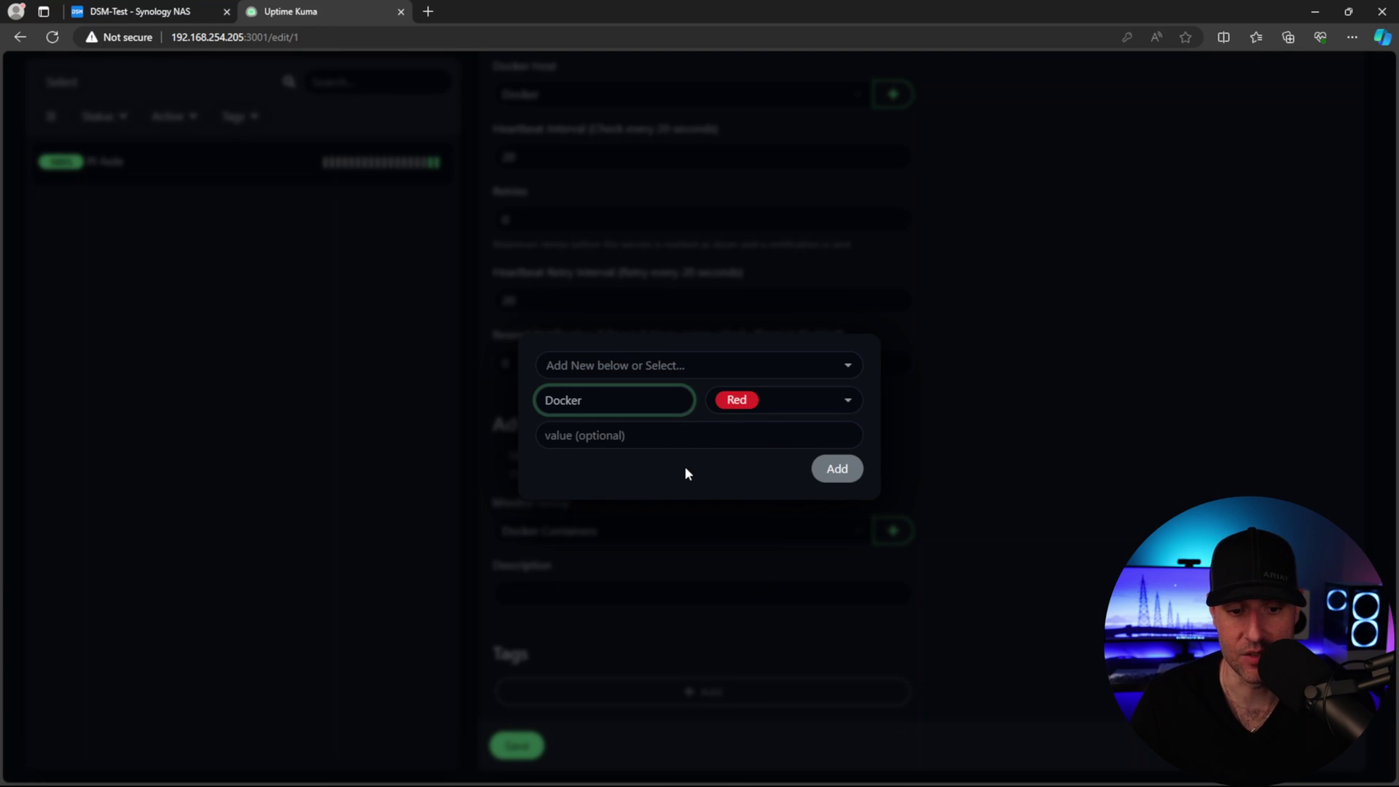
pyautogui.click(838, 468)
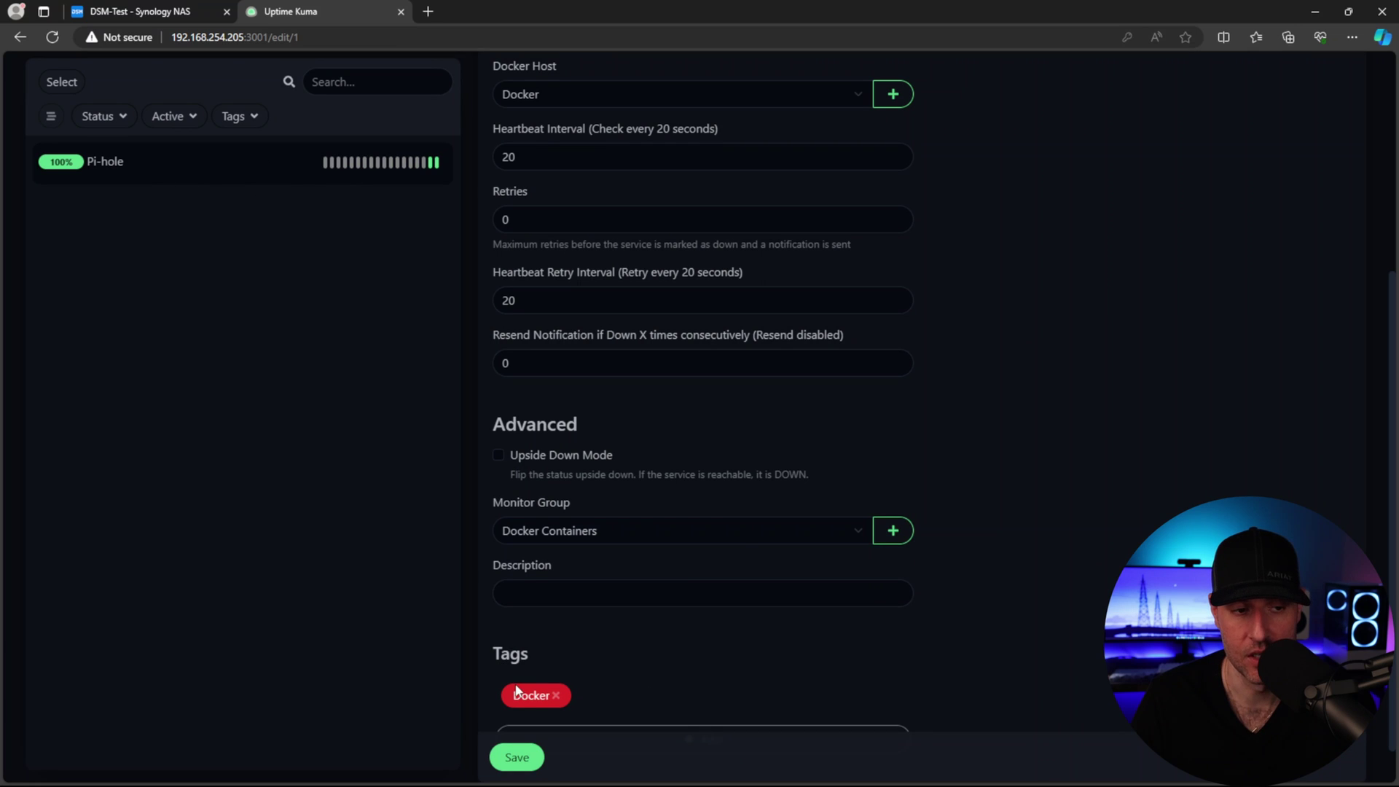
pyautogui.scroll(5, 641, 669)
pyautogui.scroll(-5, 642, 674)
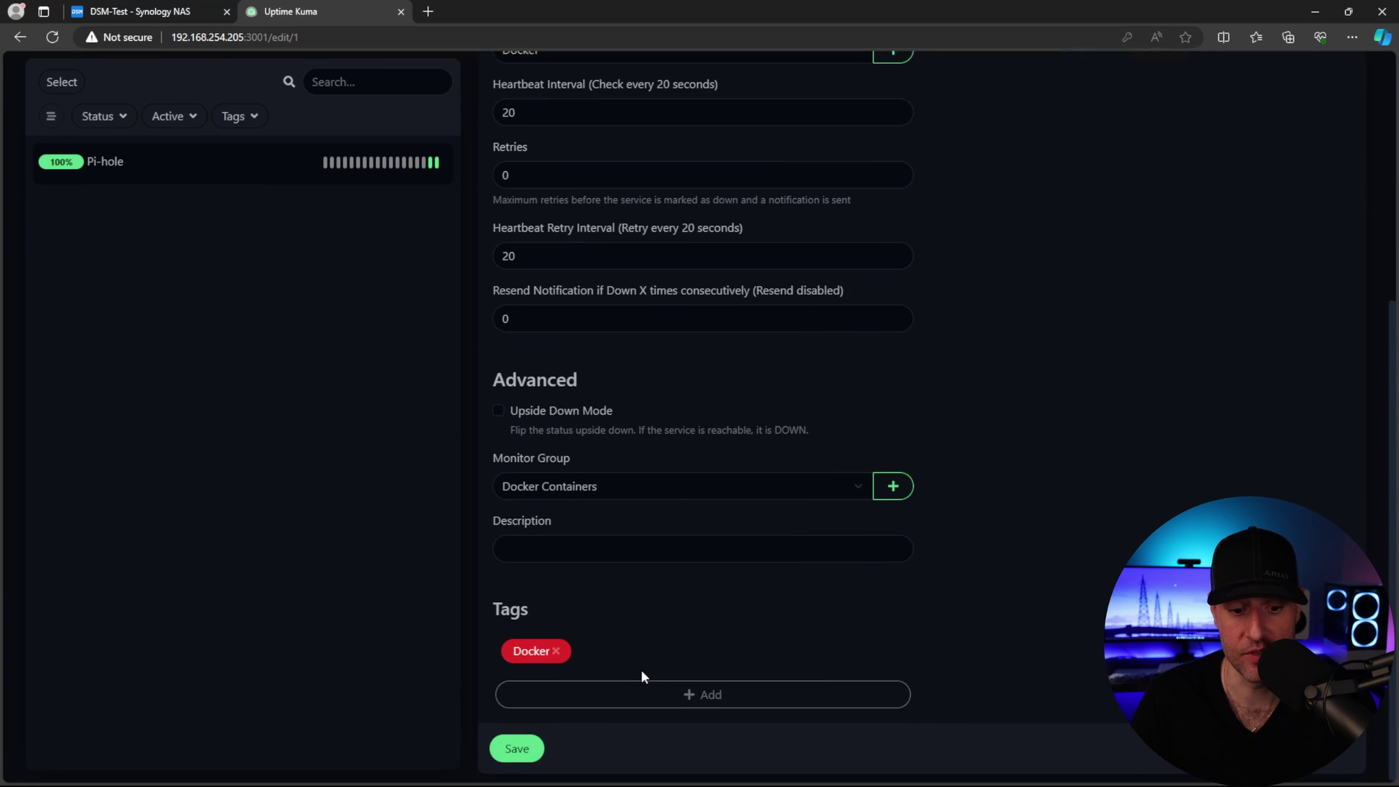
pyautogui.click(516, 750)
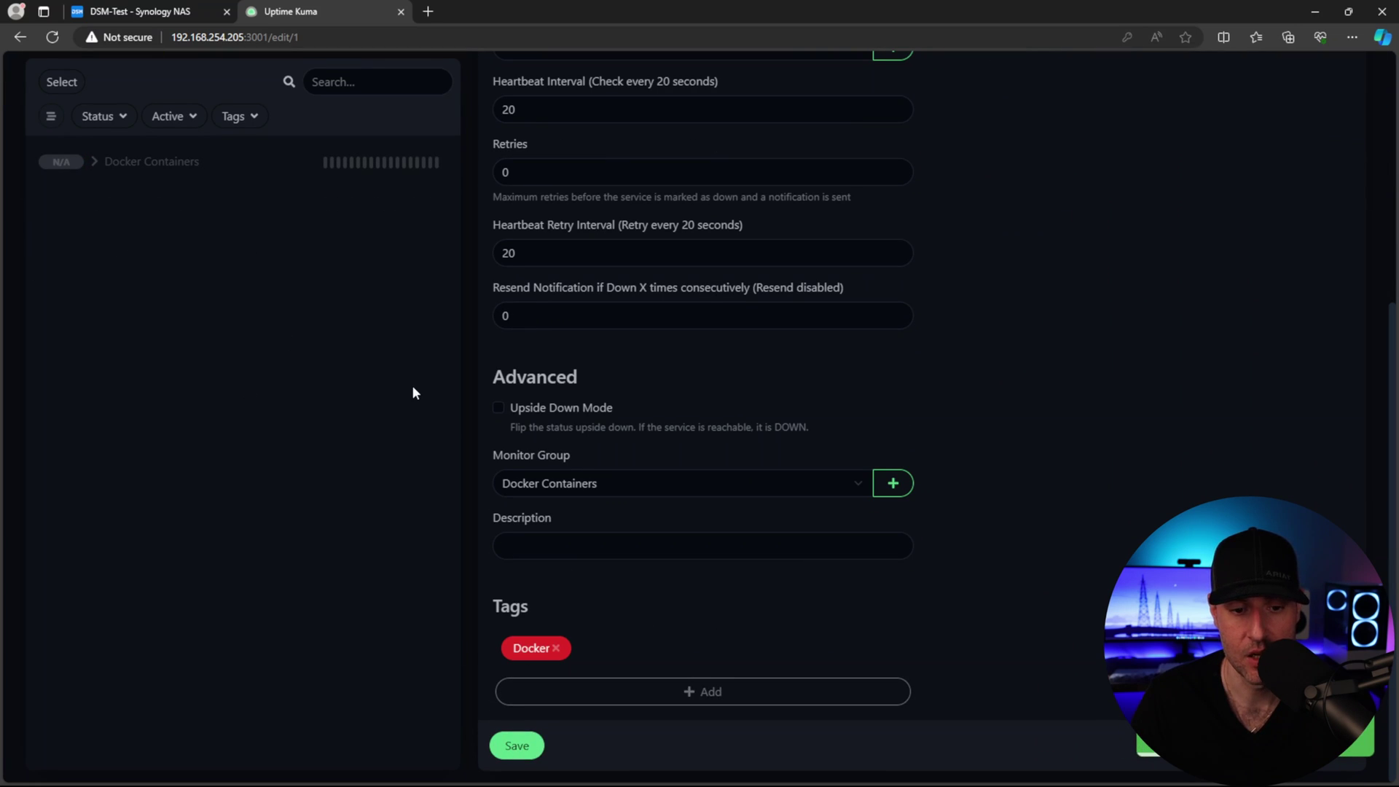
pyautogui.click(95, 162)
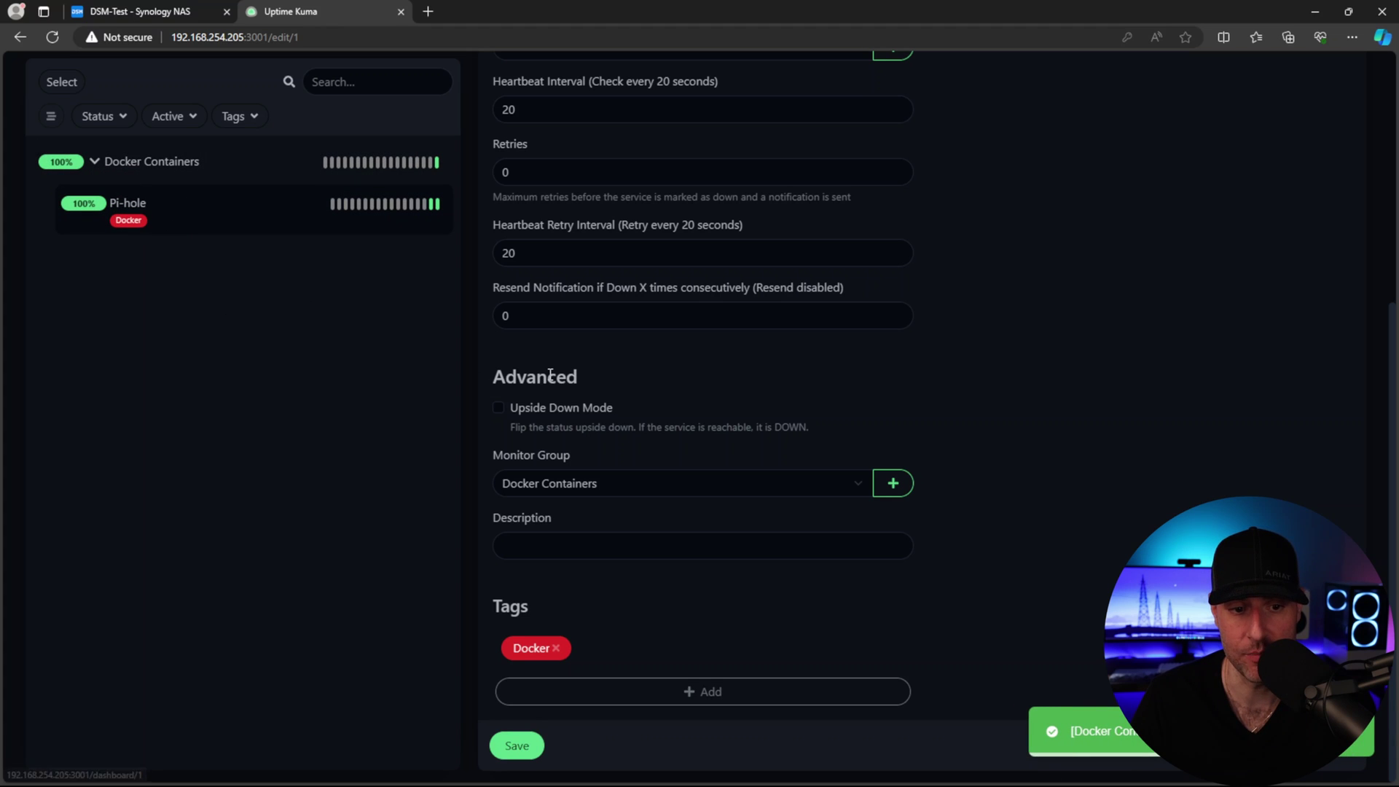
pyautogui.scroll(5, 550, 376)
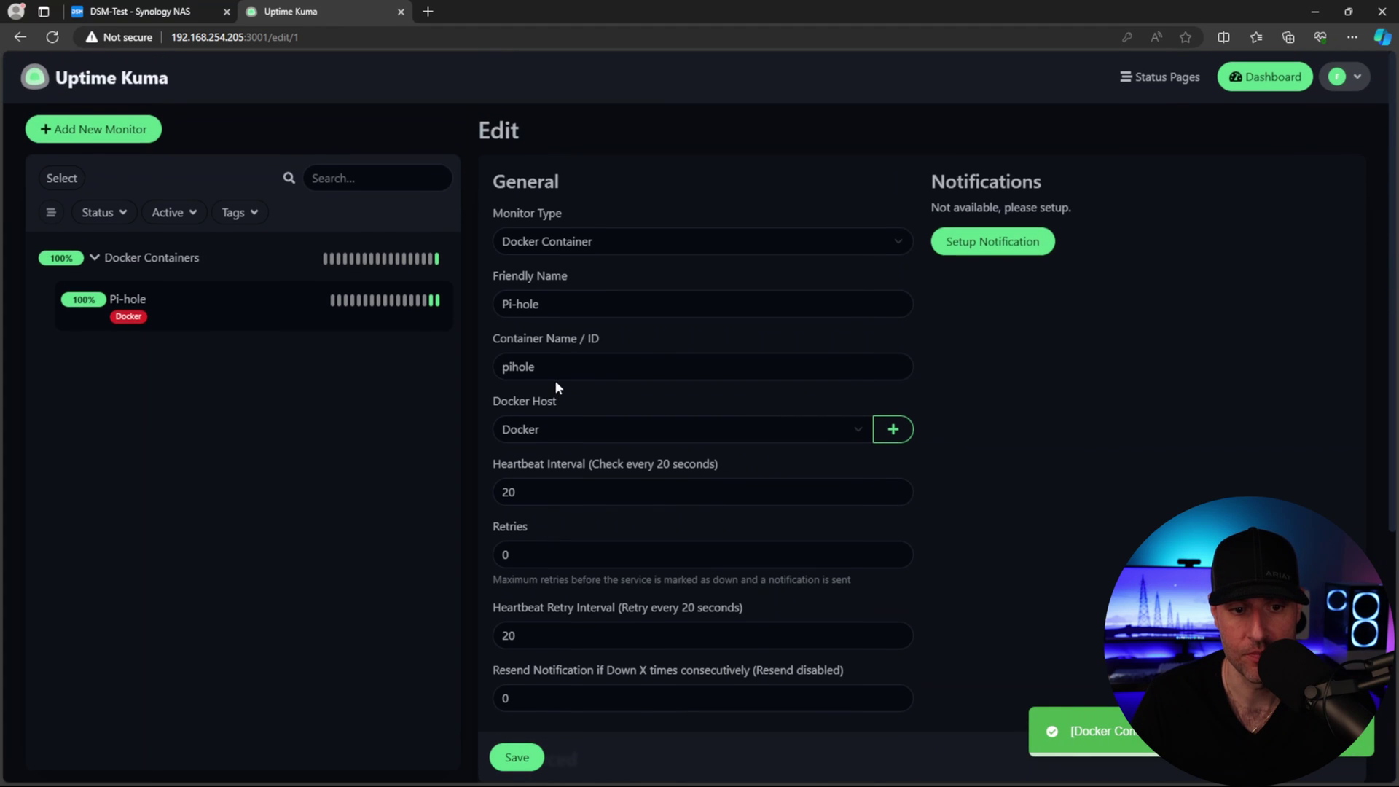
# Save the new Uptime Kuma container monitor after checking its name in Container Manager.
pyautogui.click(140, 9)
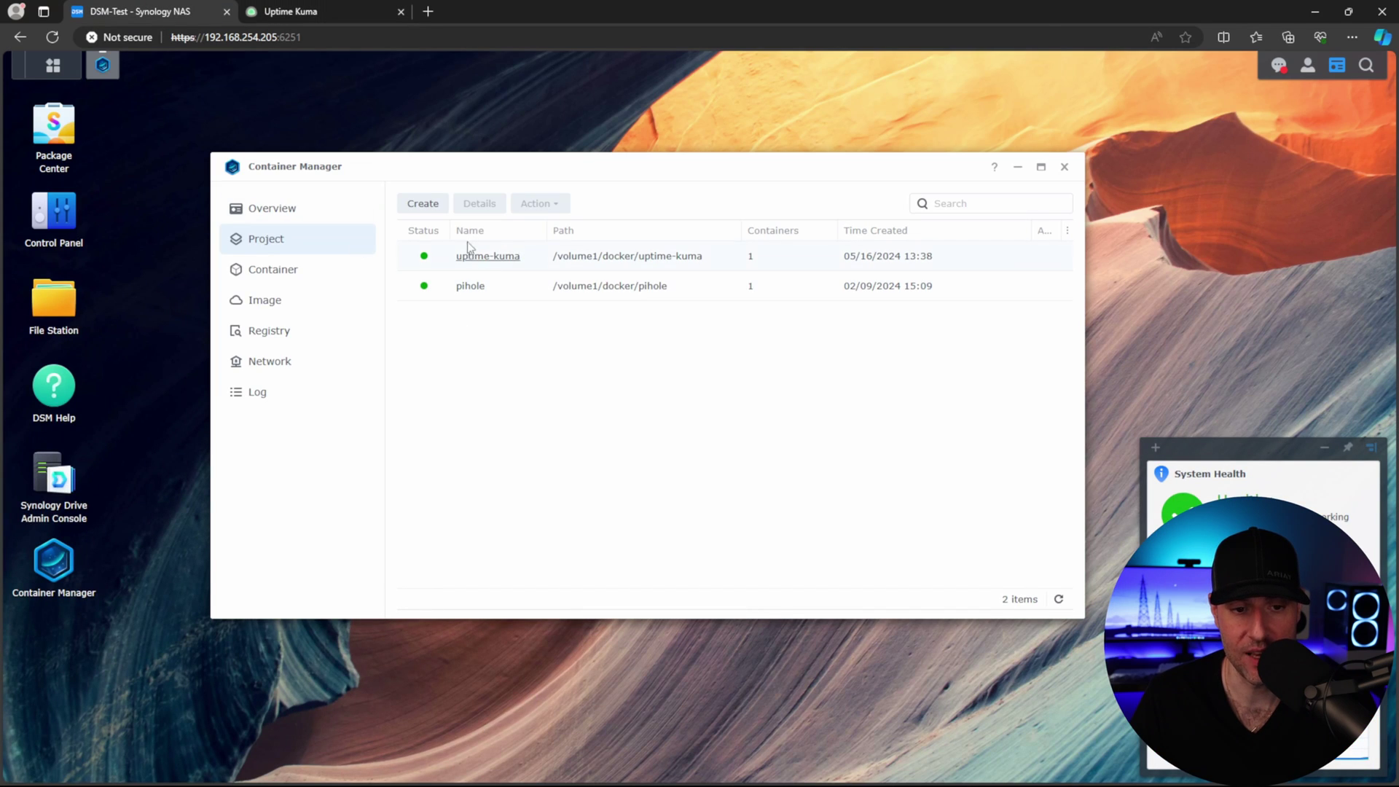
pyautogui.click(334, 17)
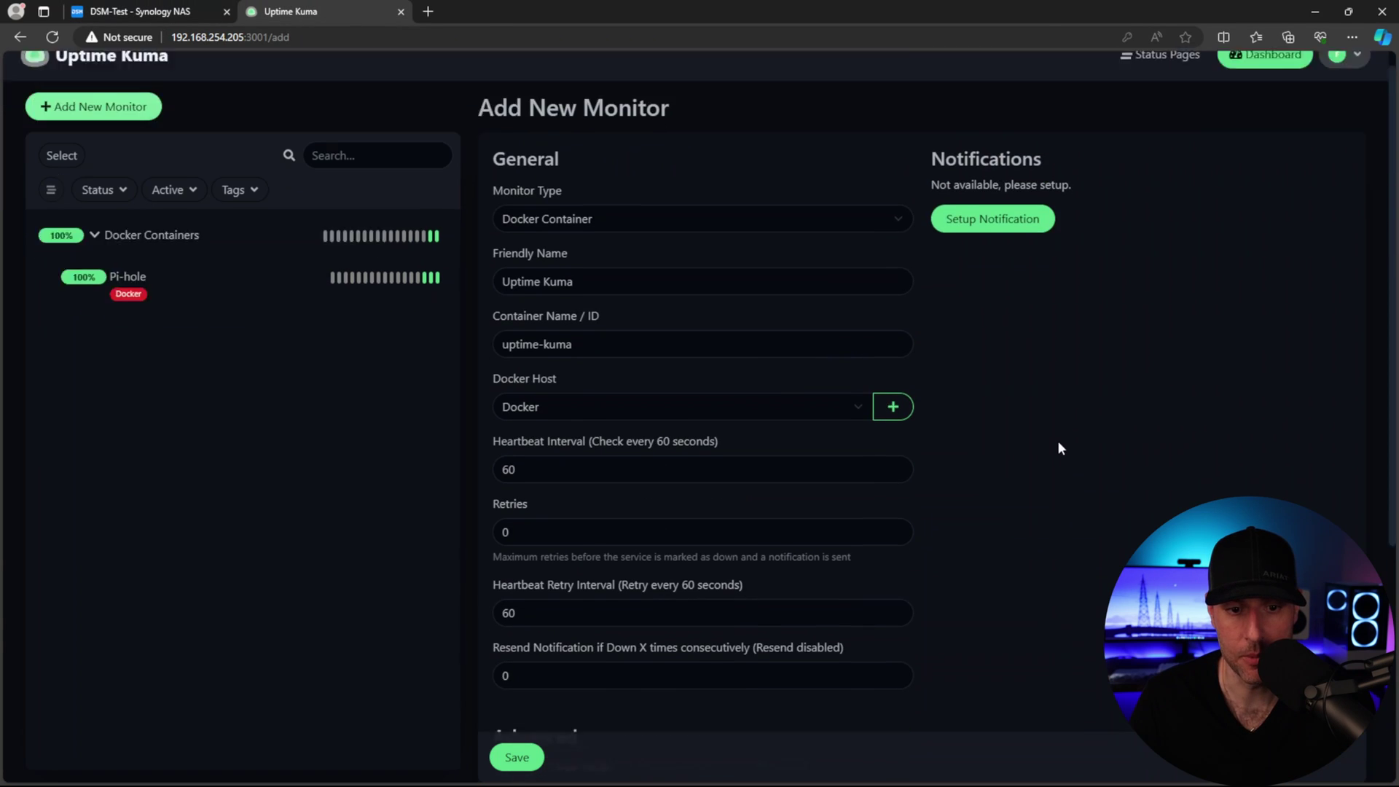
pyautogui.scroll(-5, 842, 615)
pyautogui.click(509, 751)
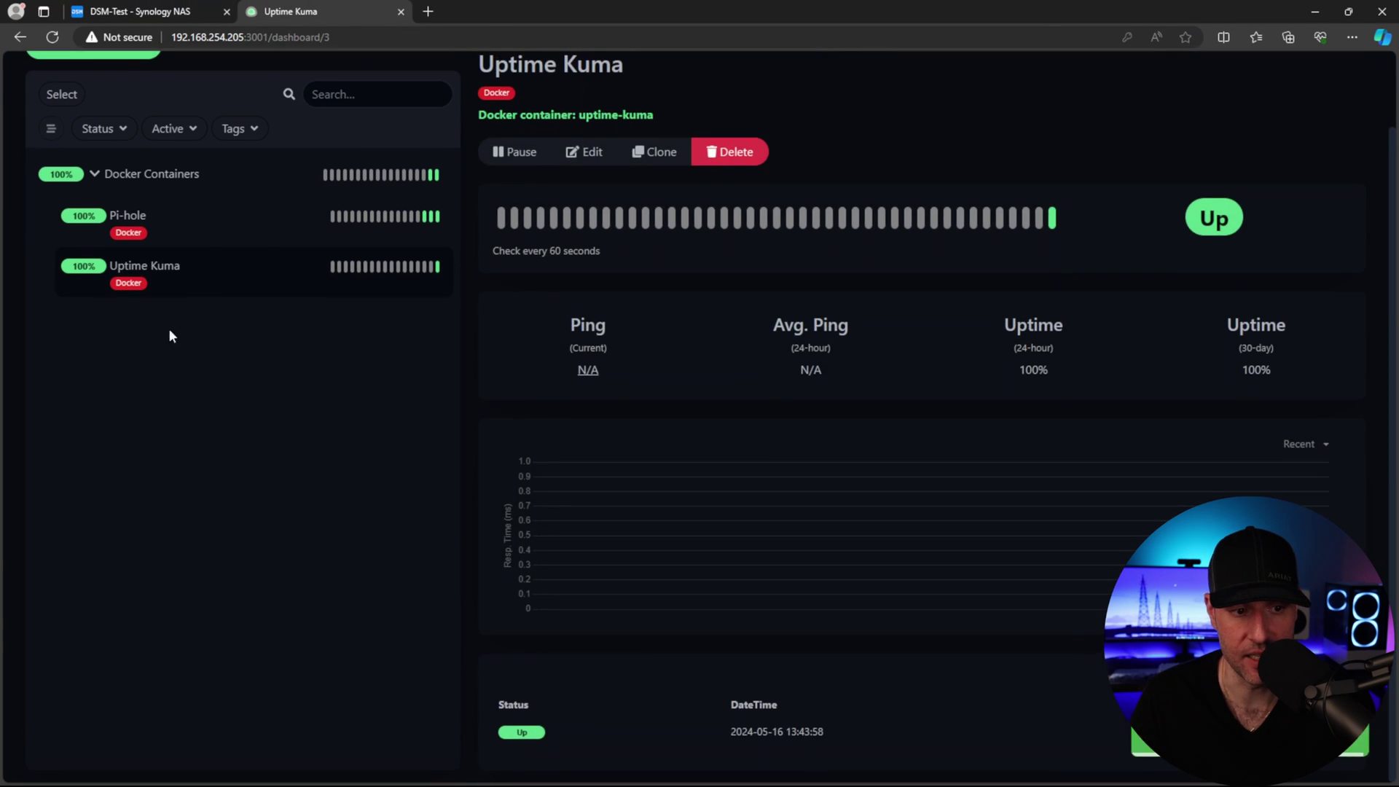
pyautogui.scroll(2, 299, 313)
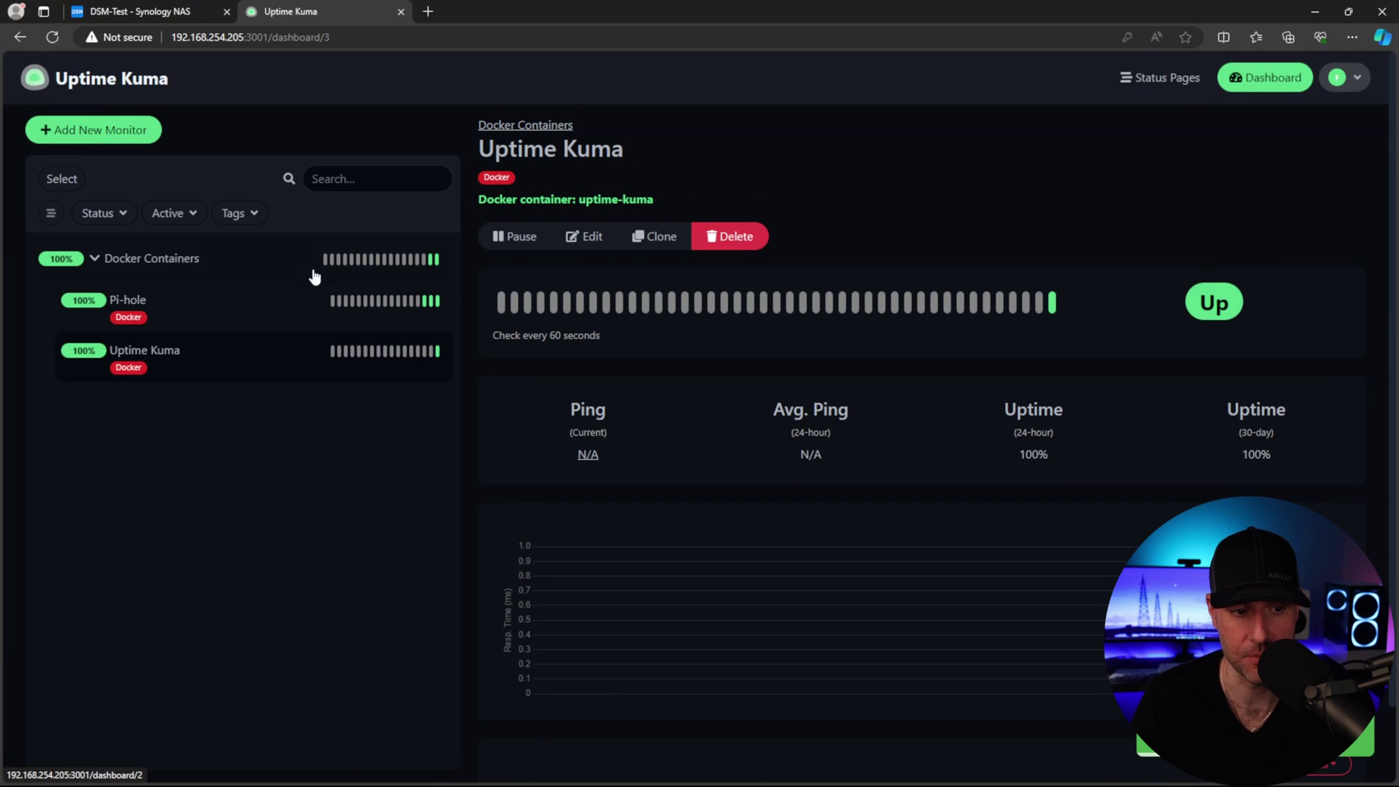
# Re-expand the Docker Containers group and go to the monitoring dashboard.
pyautogui.click(95, 264)
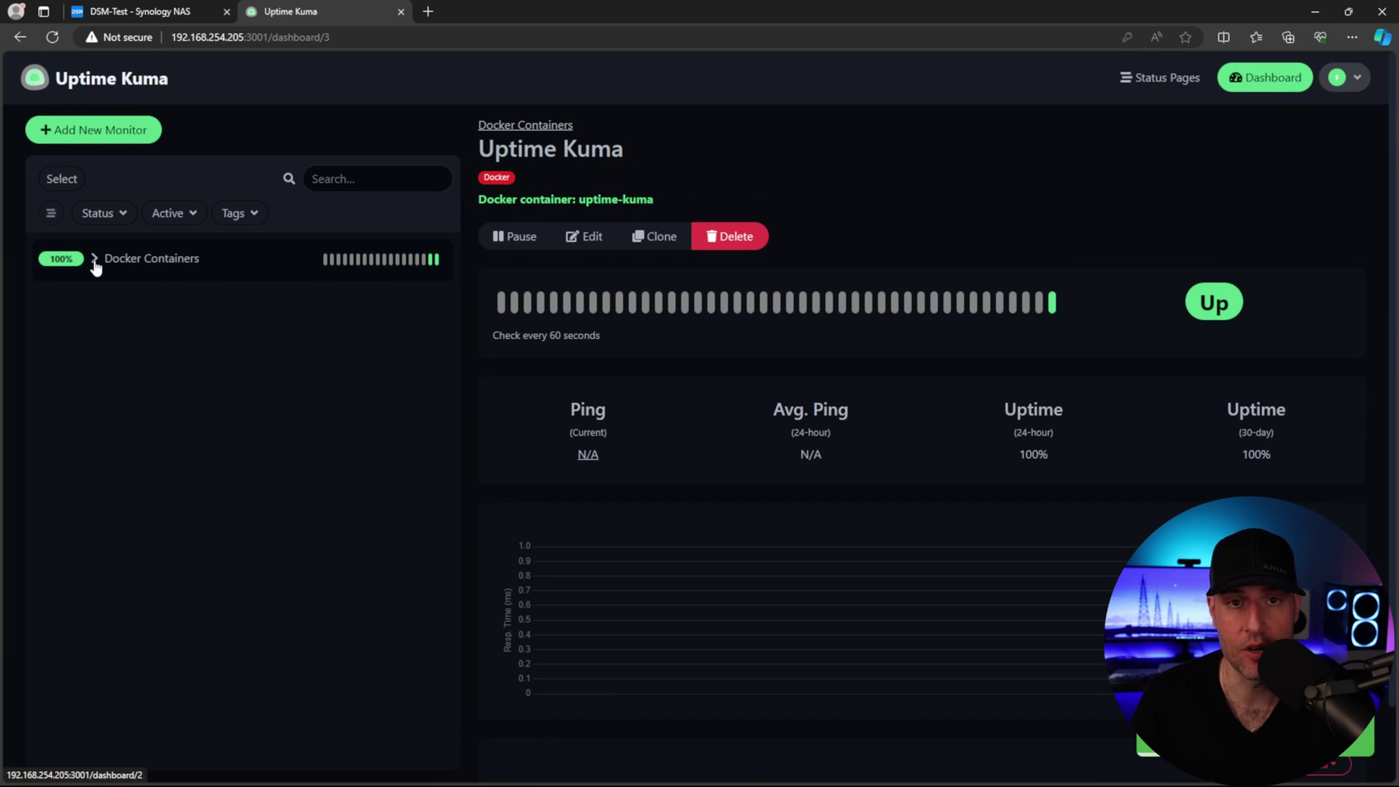
pyautogui.click(96, 263)
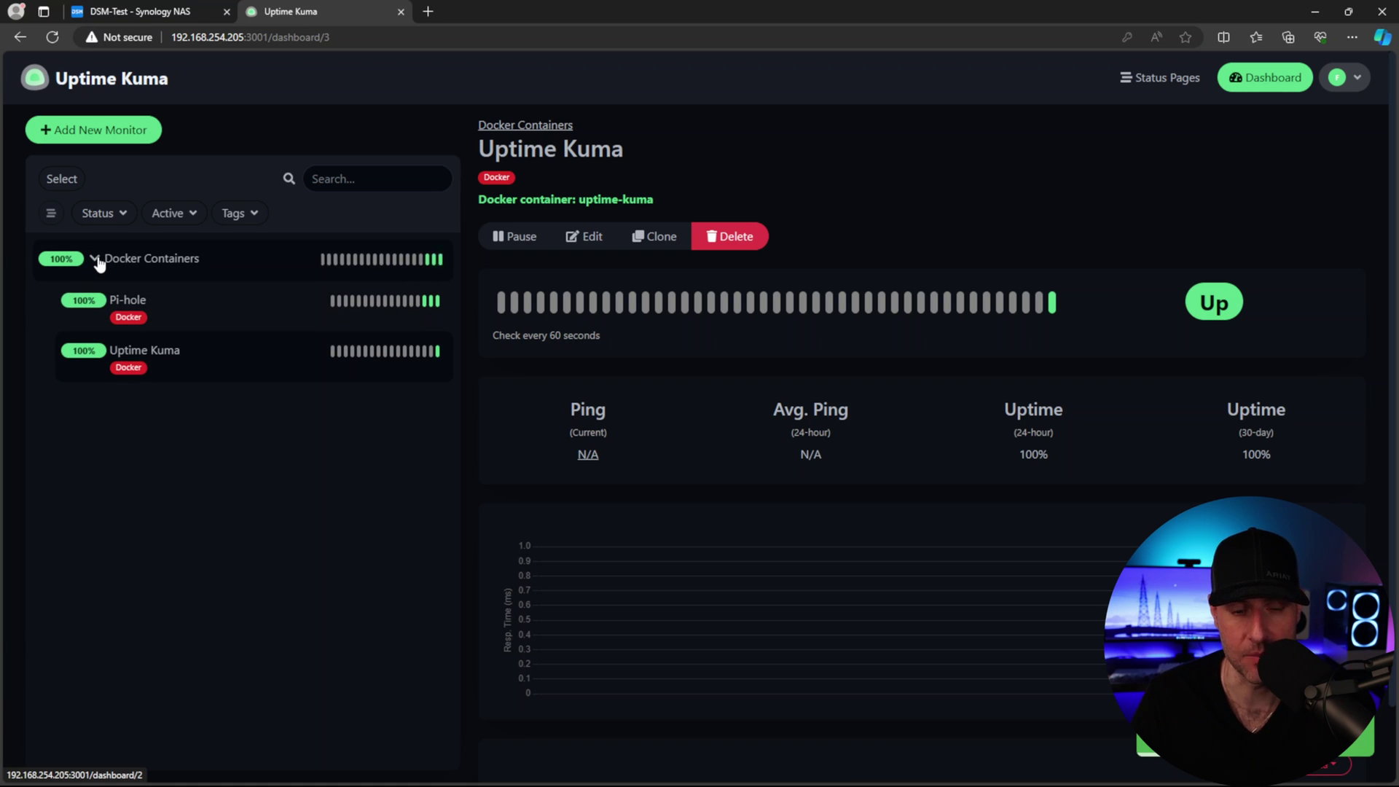
pyautogui.click(226, 283)
# Start a new HTTP(s) monitor for DSM and set its heartbeat interval to 30 seconds.
pyautogui.click(121, 145)
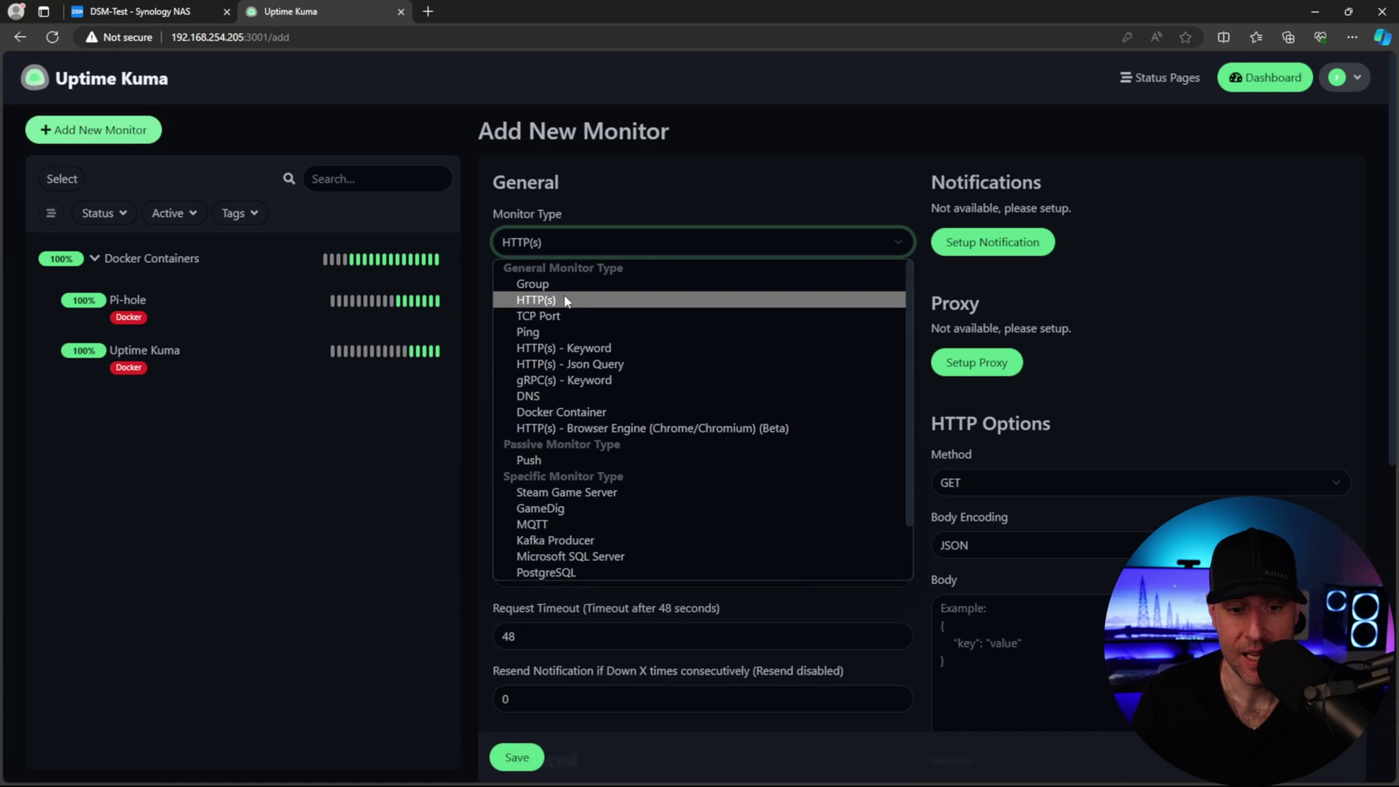
pyautogui.click(567, 300)
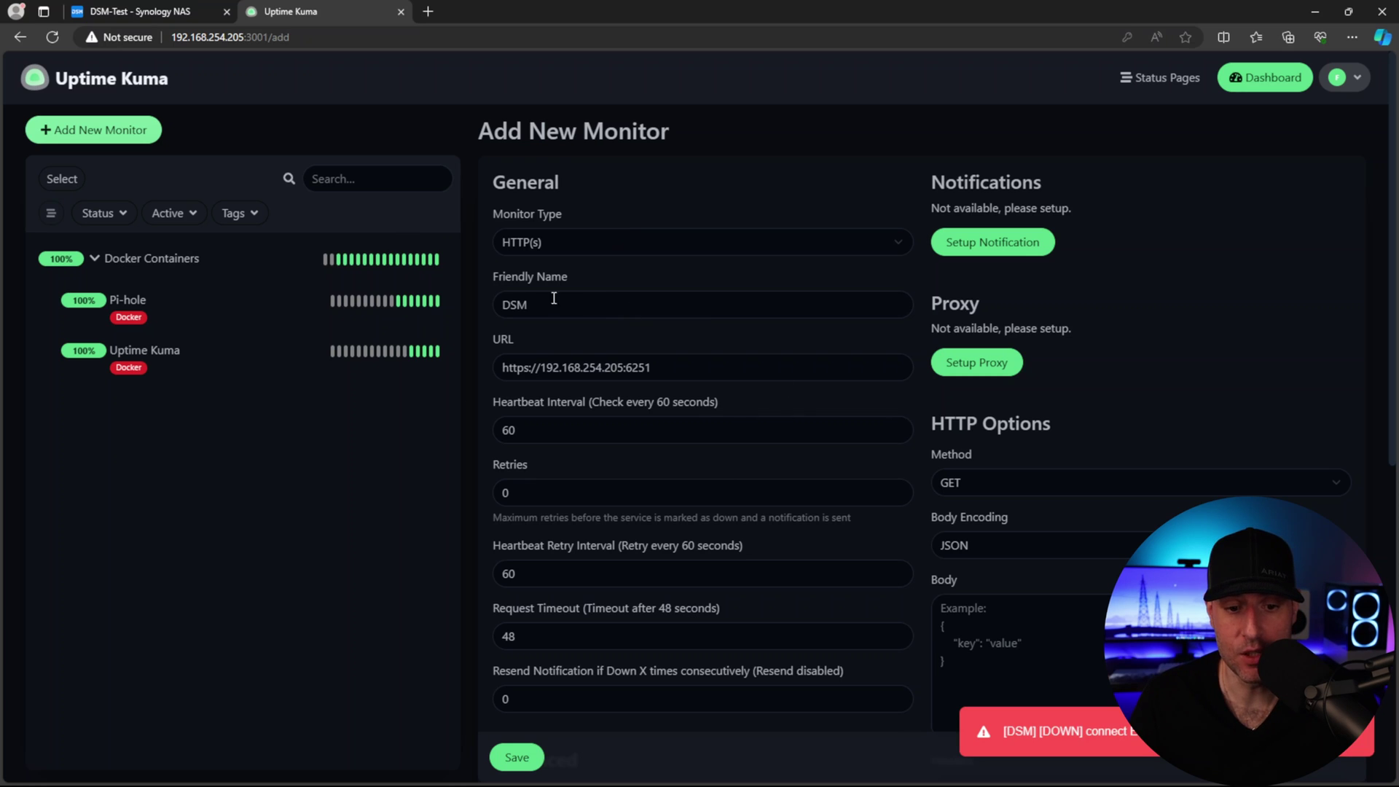
pyautogui.moveTo(512, 430); pyautogui.dragTo(503, 430)
pyautogui.write('3')
pyautogui.scroll(-3, 633, 417)
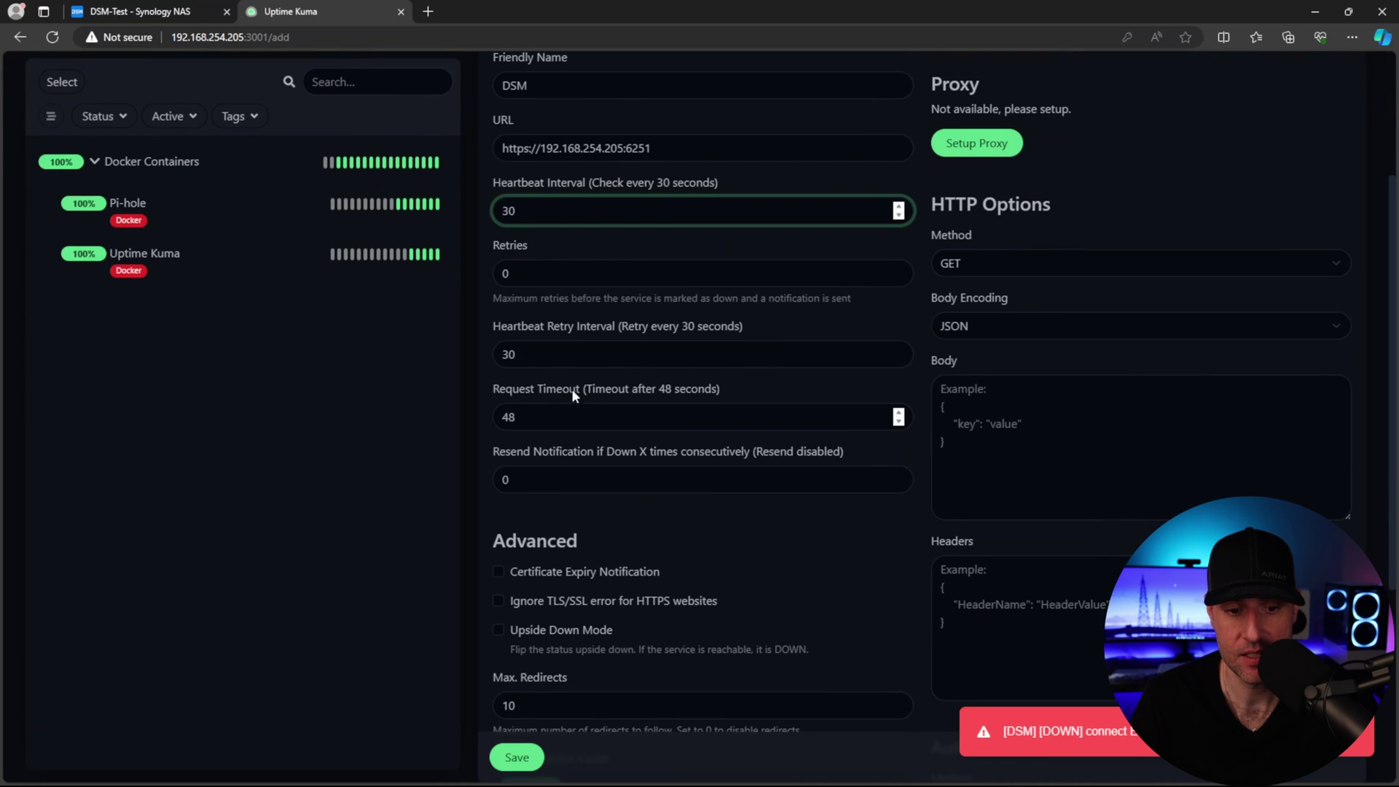
pyautogui.scroll(-3, 571, 390)
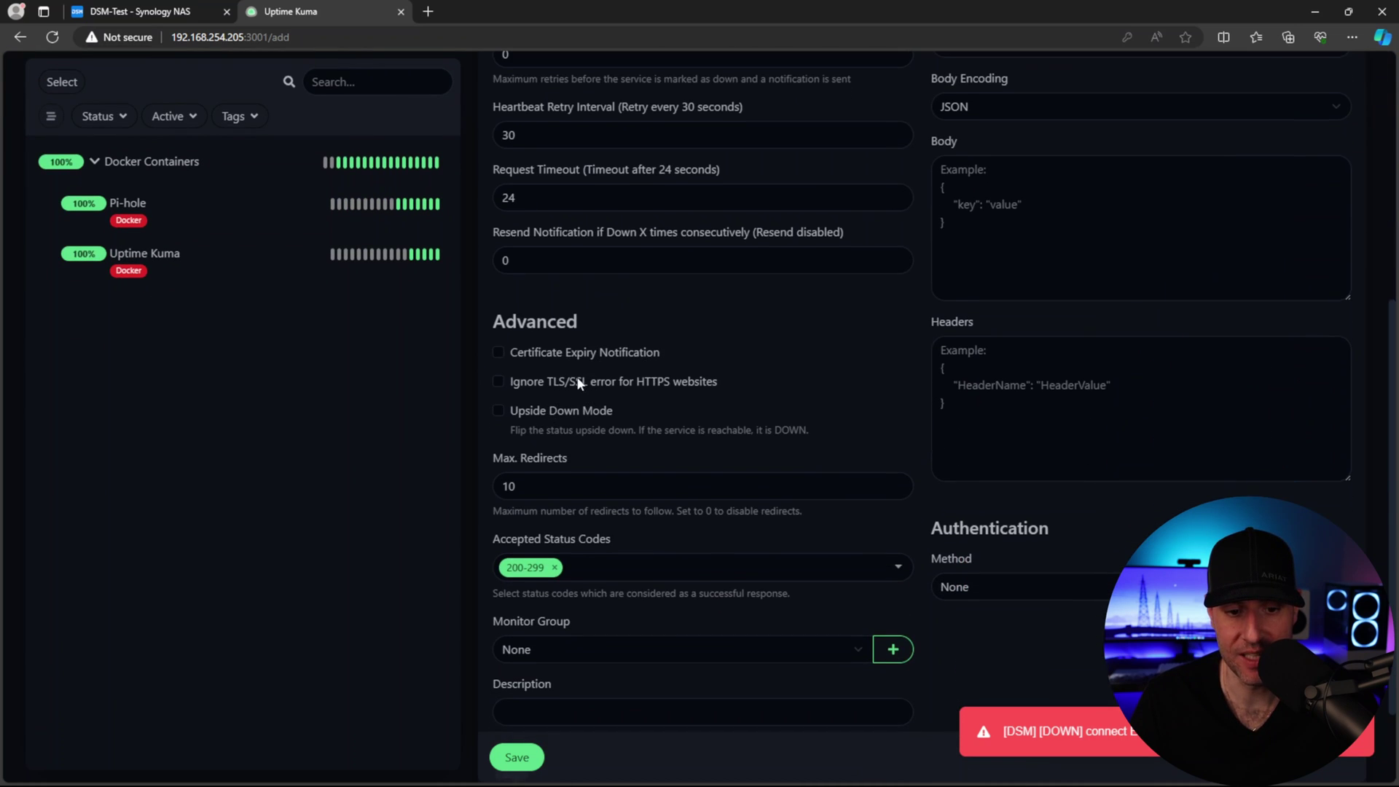
# Enable Ignore TLS/SSL error and save the DSM monitor.
pyautogui.click(594, 384)
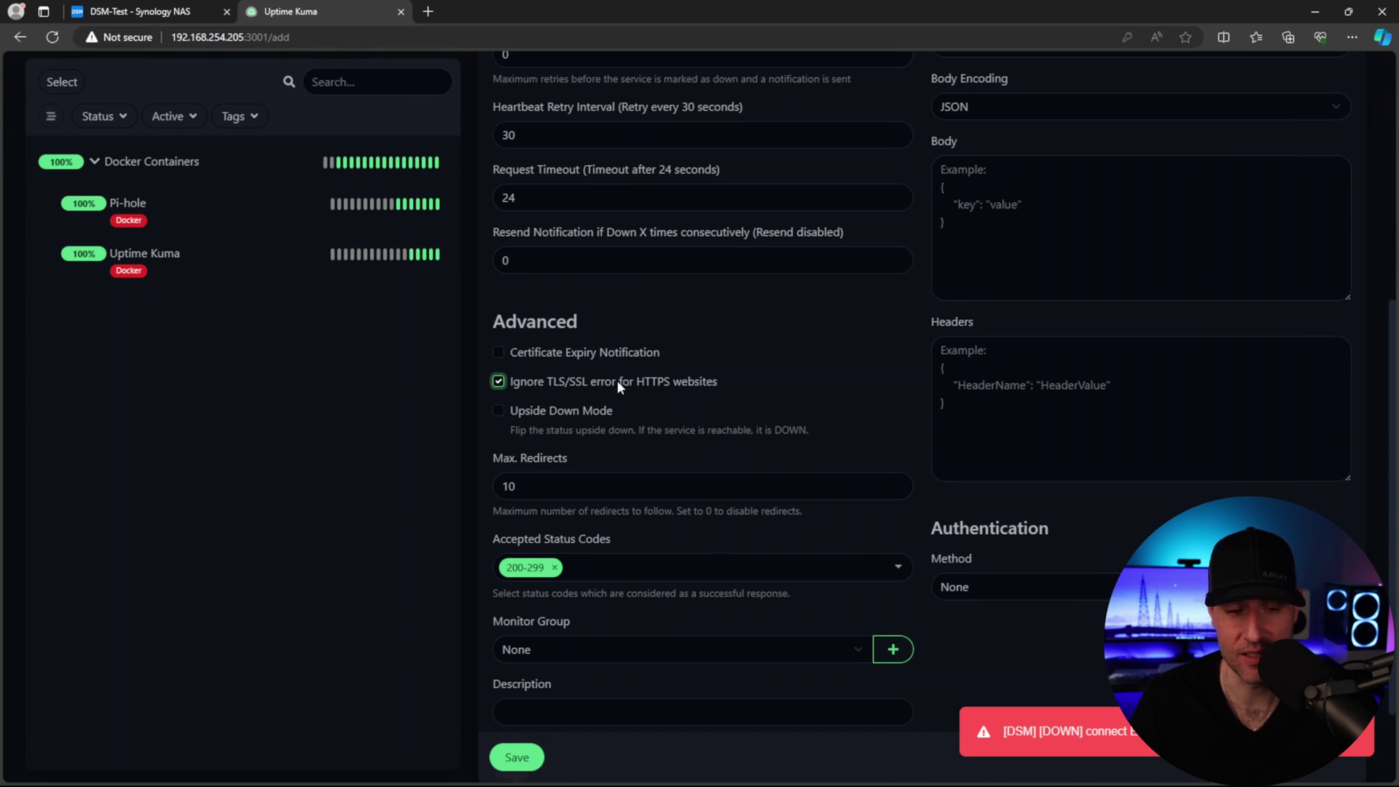
pyautogui.scroll(5, 672, 411)
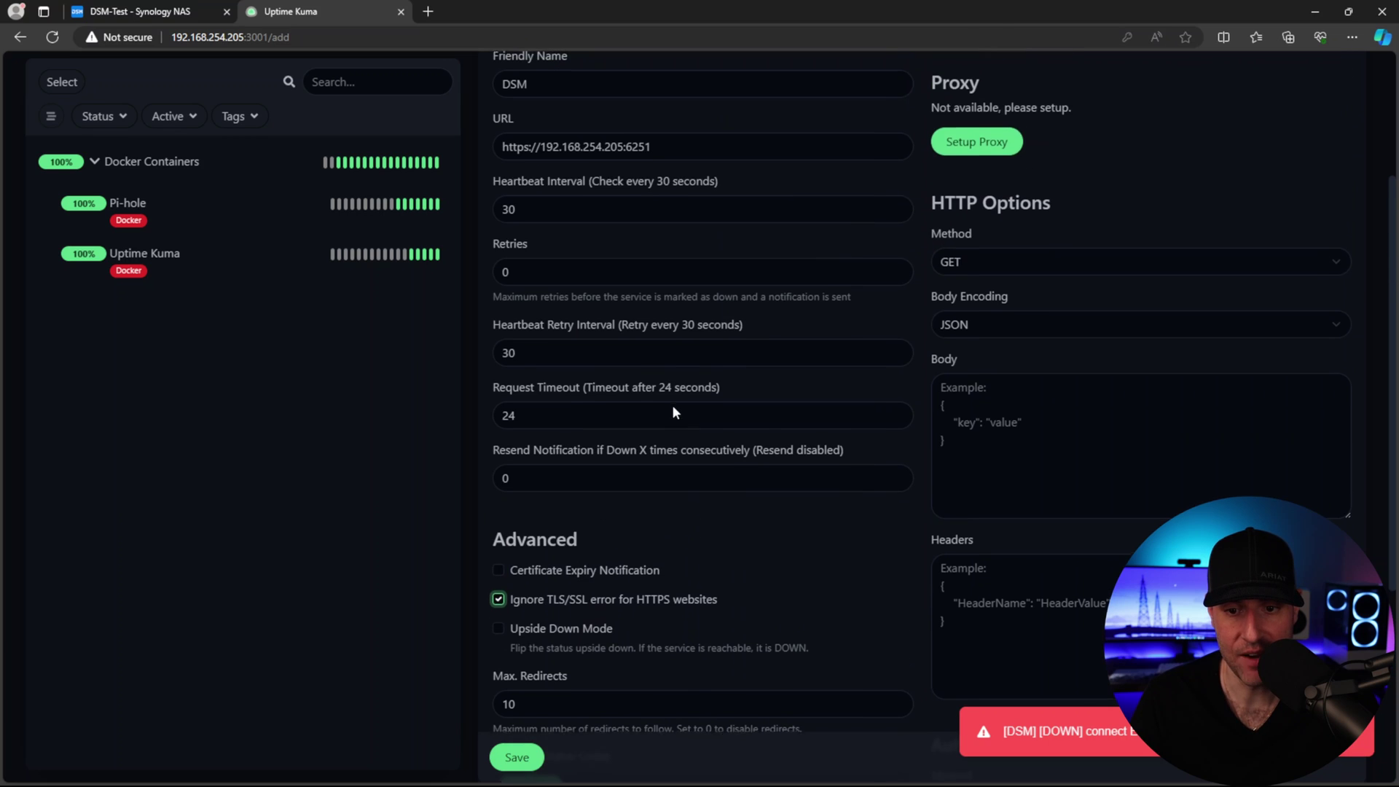
pyautogui.scroll(-3, 672, 412)
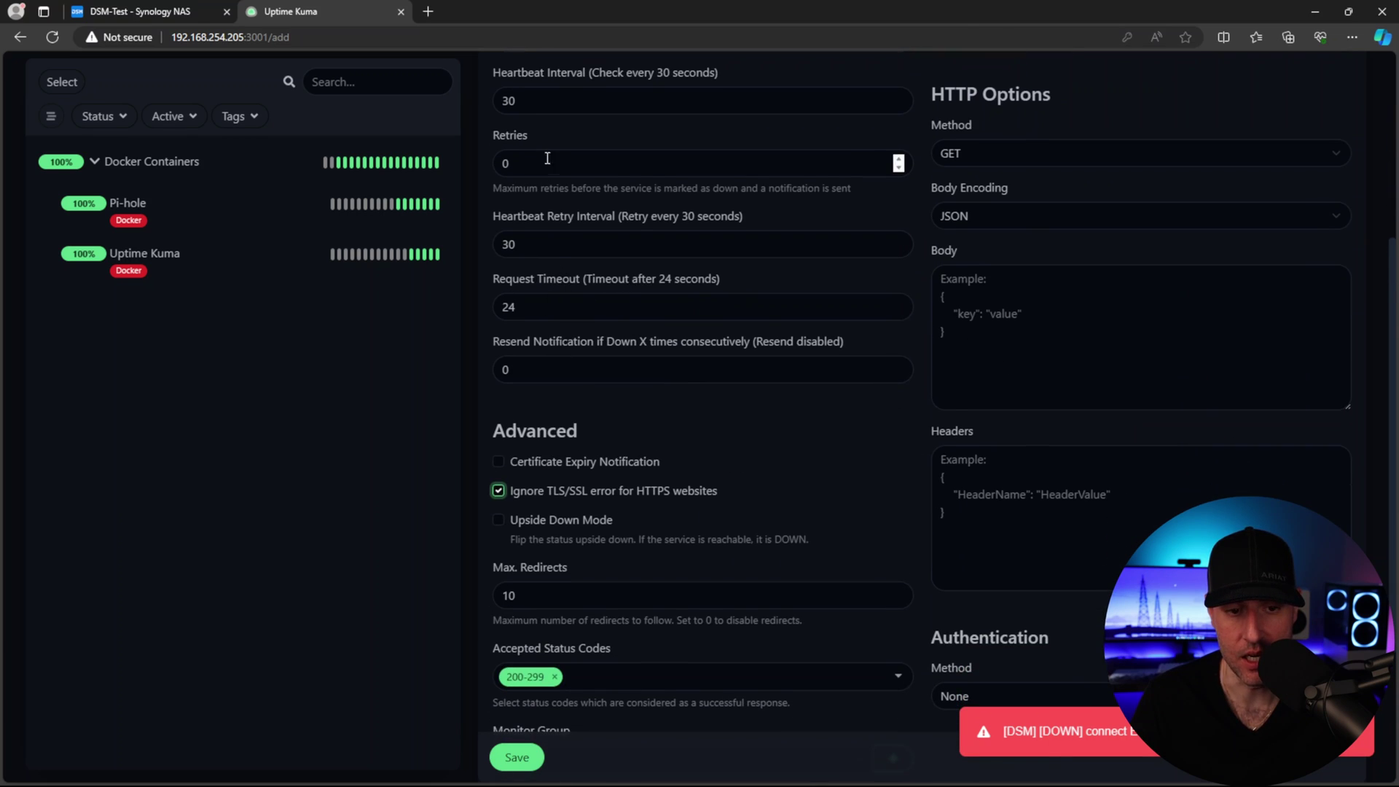
pyautogui.scroll(-3, 572, 369)
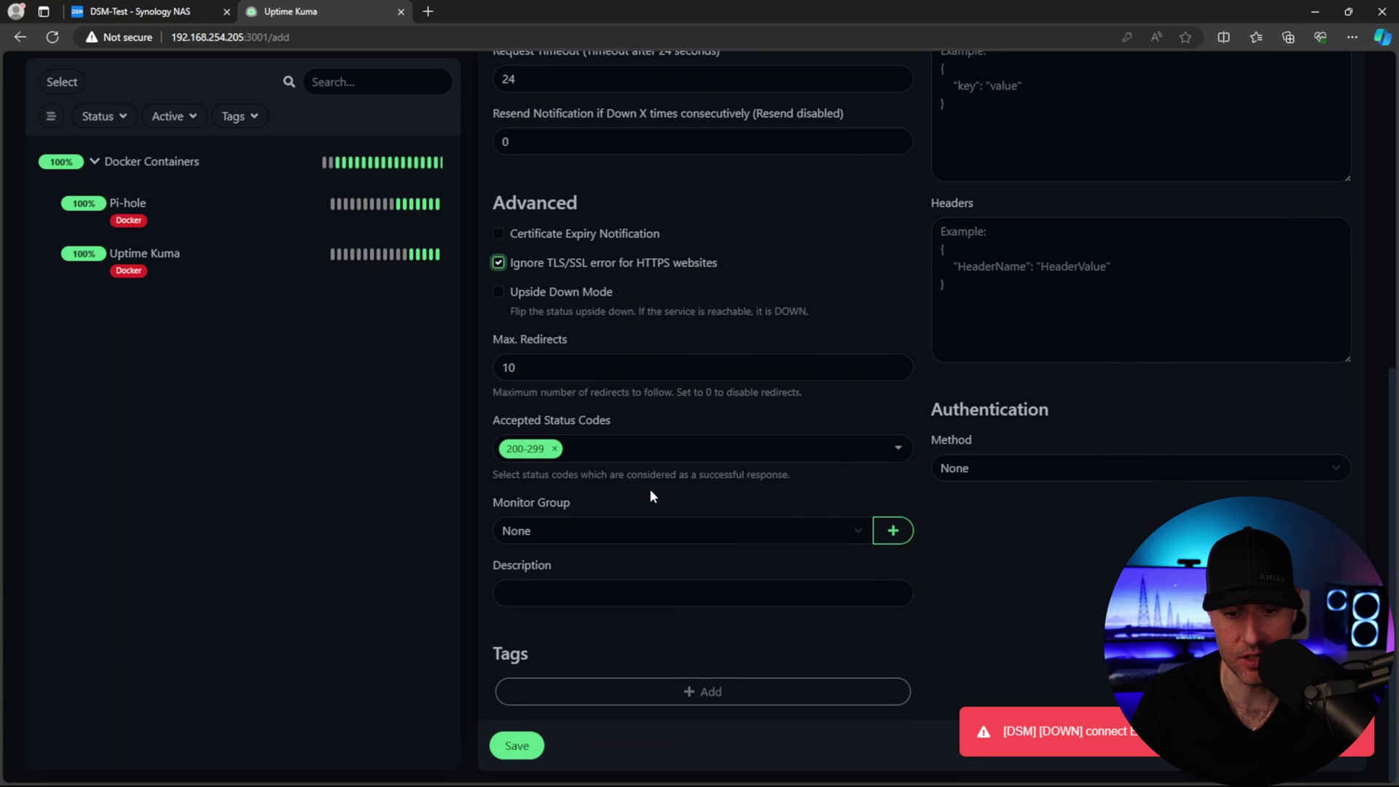
pyautogui.click(517, 746)
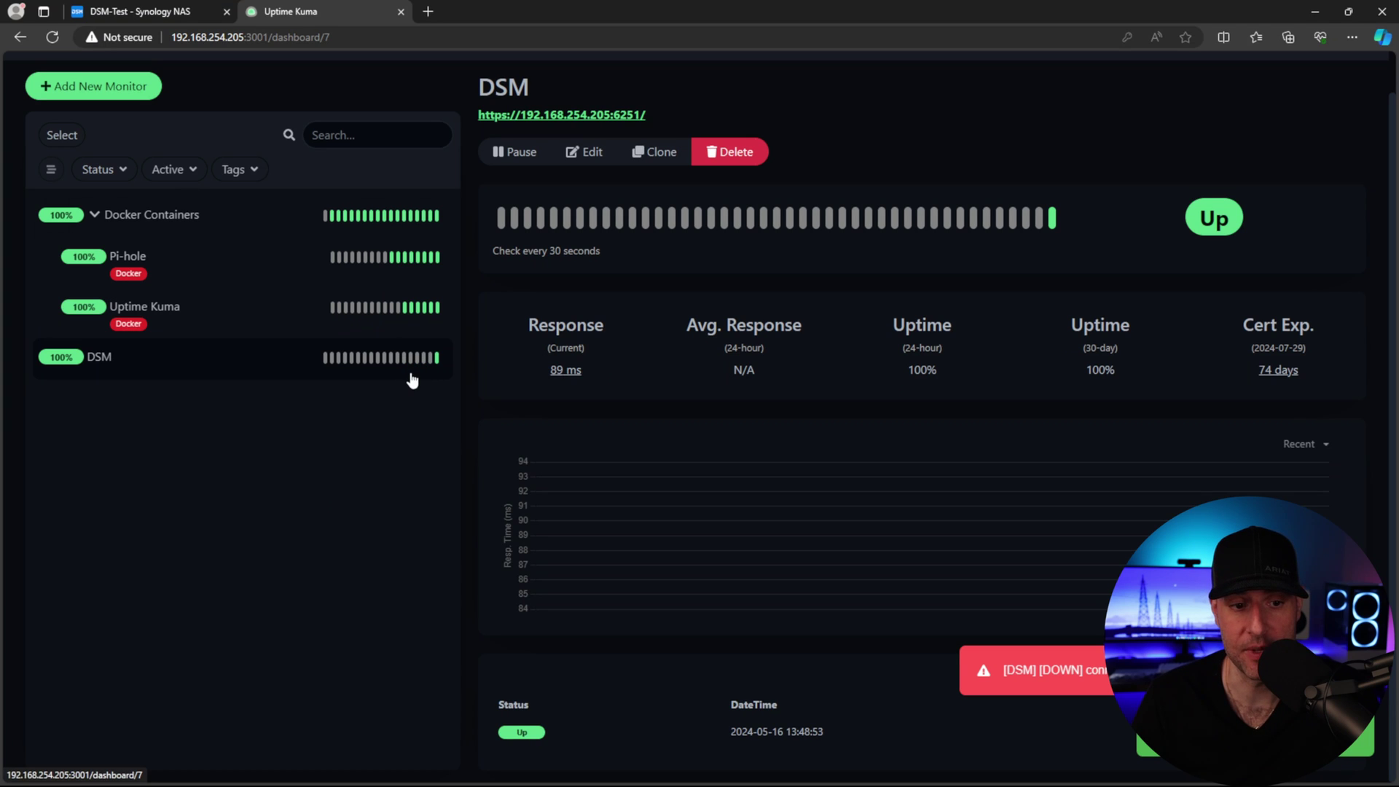
# Stop the pihole project in DSM Container Manager via Action > Stop, then return to Uptime Kuma.
pyautogui.click(146, 14)
pyautogui.click(513, 292)
pyautogui.click(539, 204)
pyautogui.click(558, 274)
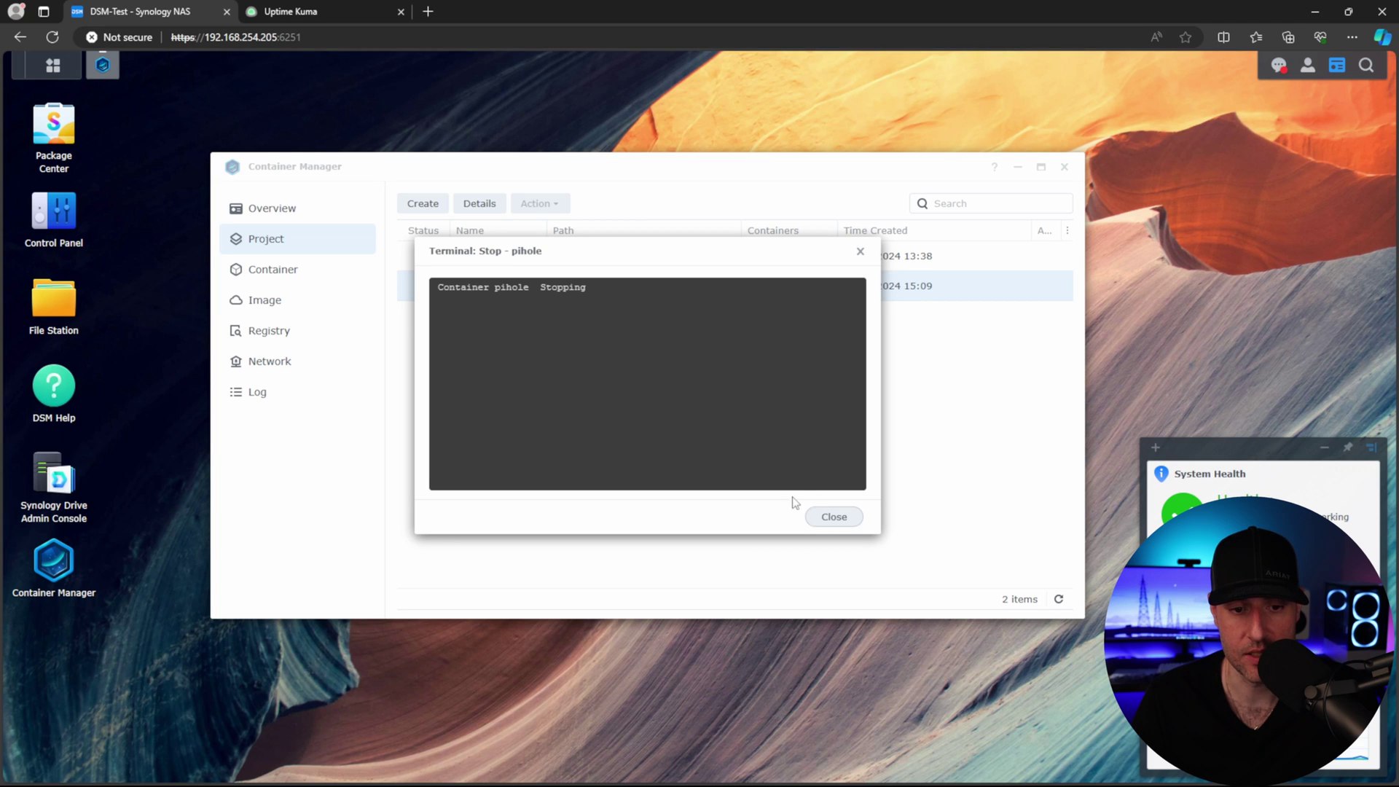
pyautogui.click(318, 10)
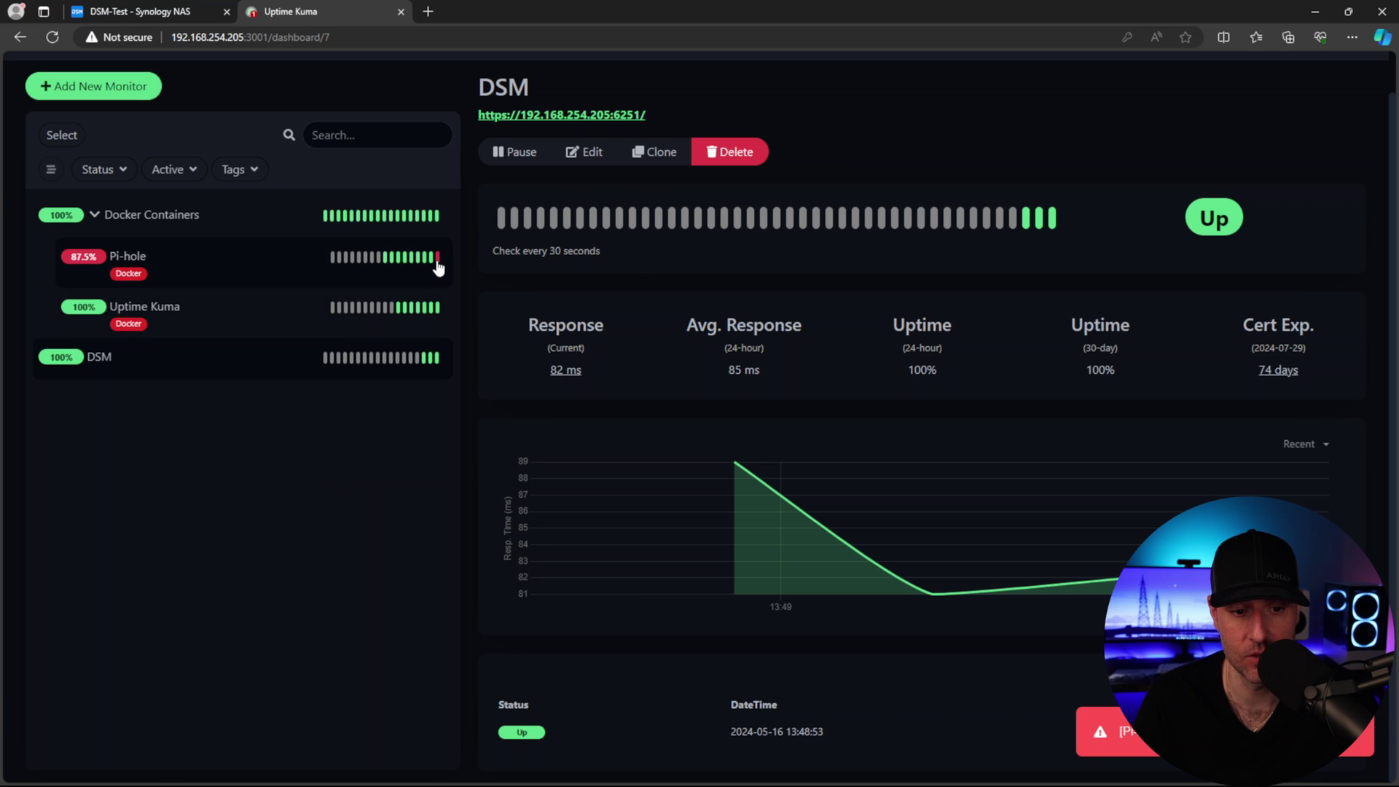
pyautogui.moveTo(437, 260)
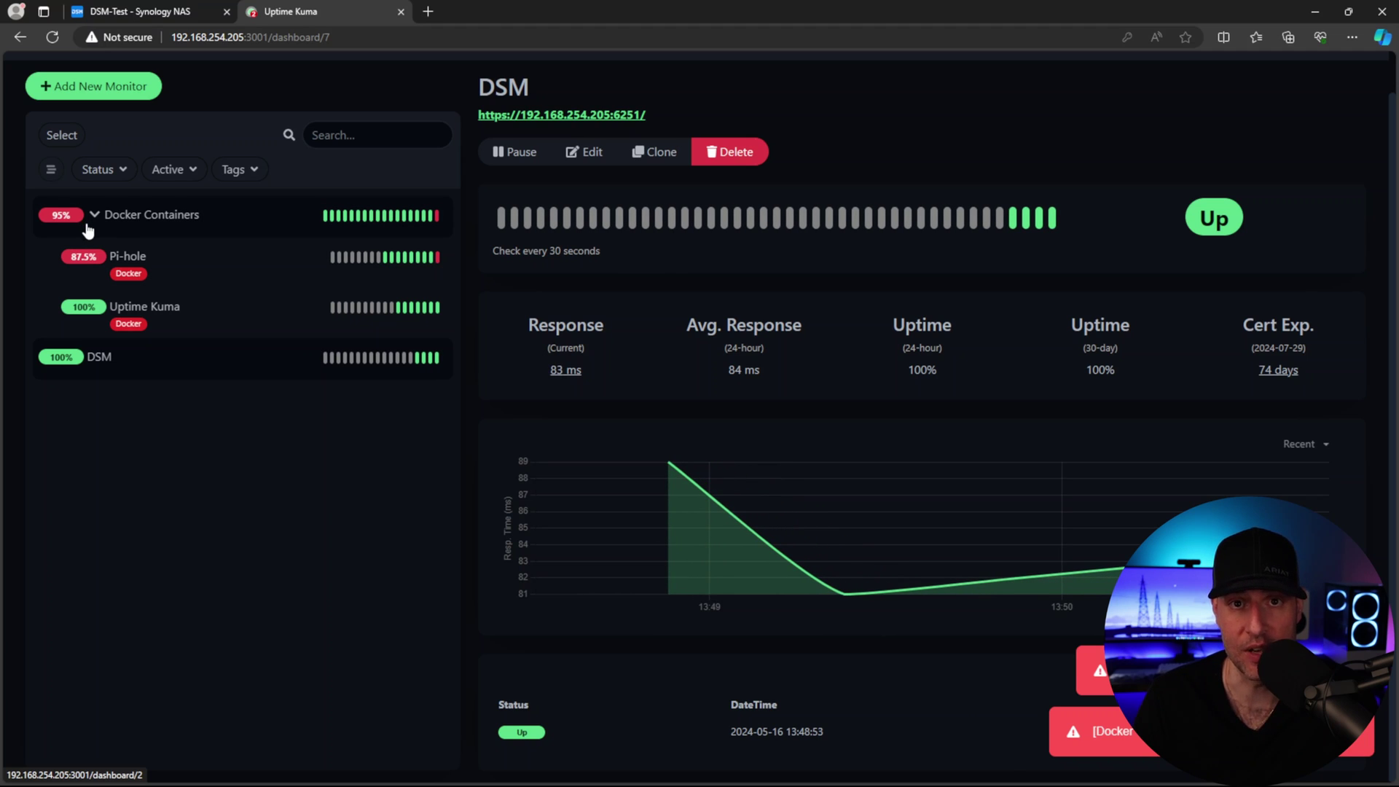
# Start another new monitor and try the HTTP(s) - Keyword type with its Keyword field.
pyautogui.click(43, 86)
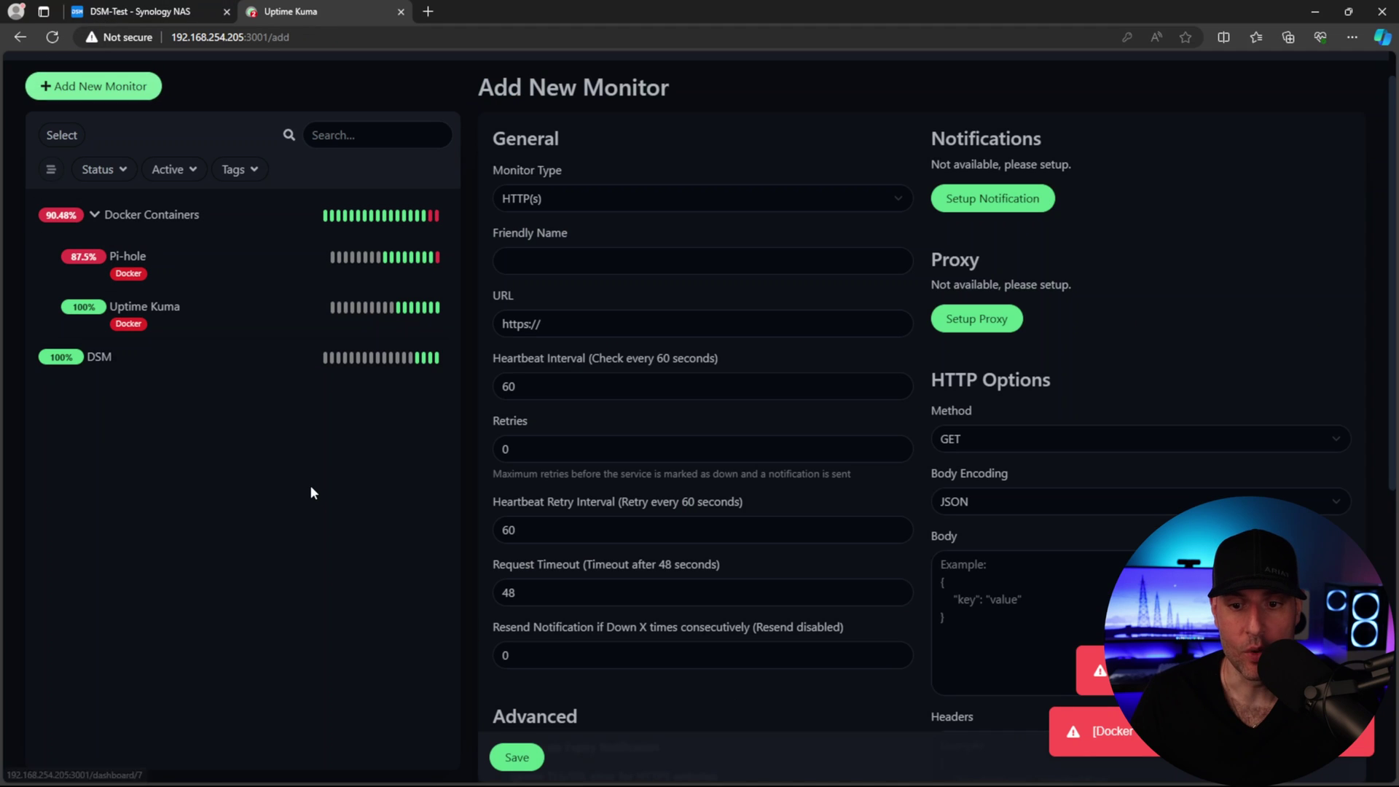
pyautogui.click(627, 193)
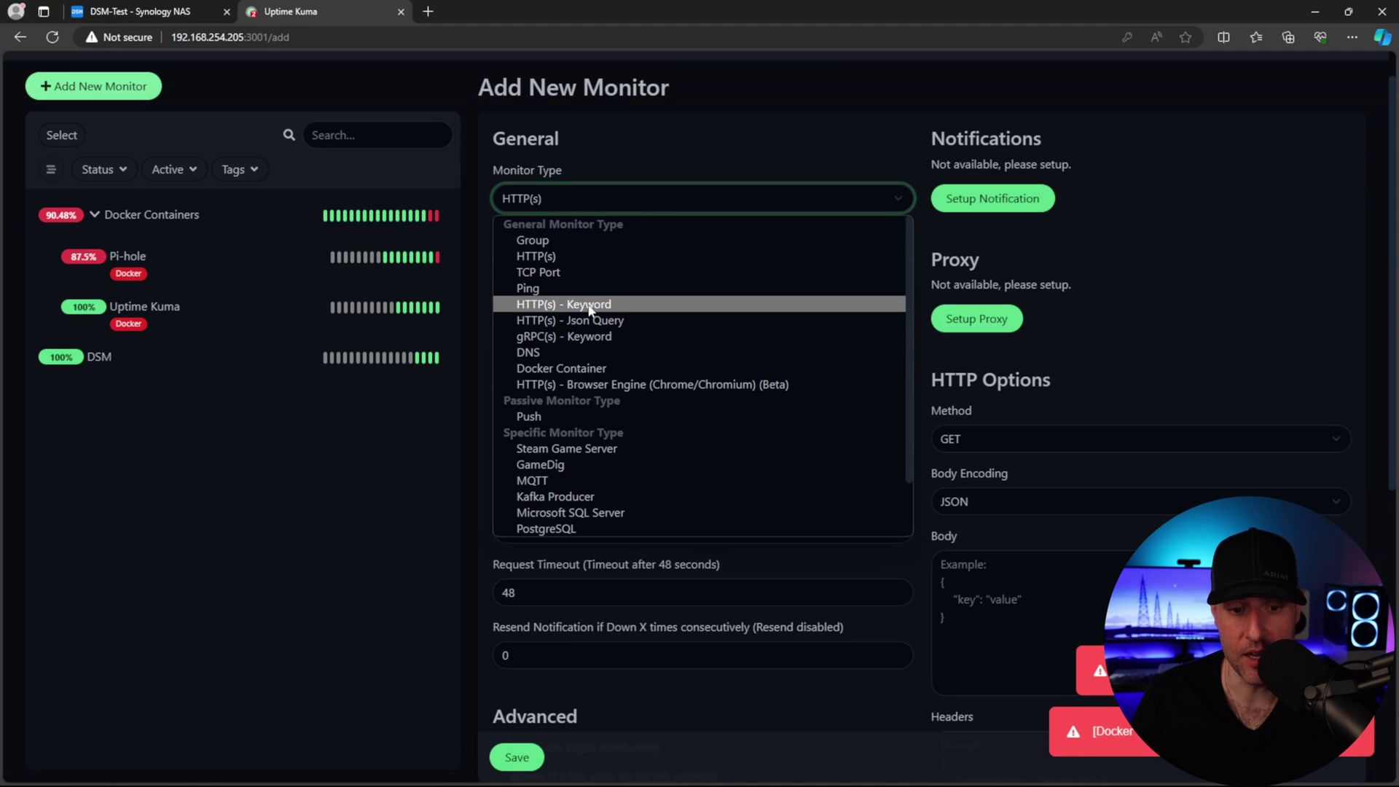
pyautogui.click(615, 305)
pyautogui.click(540, 374)
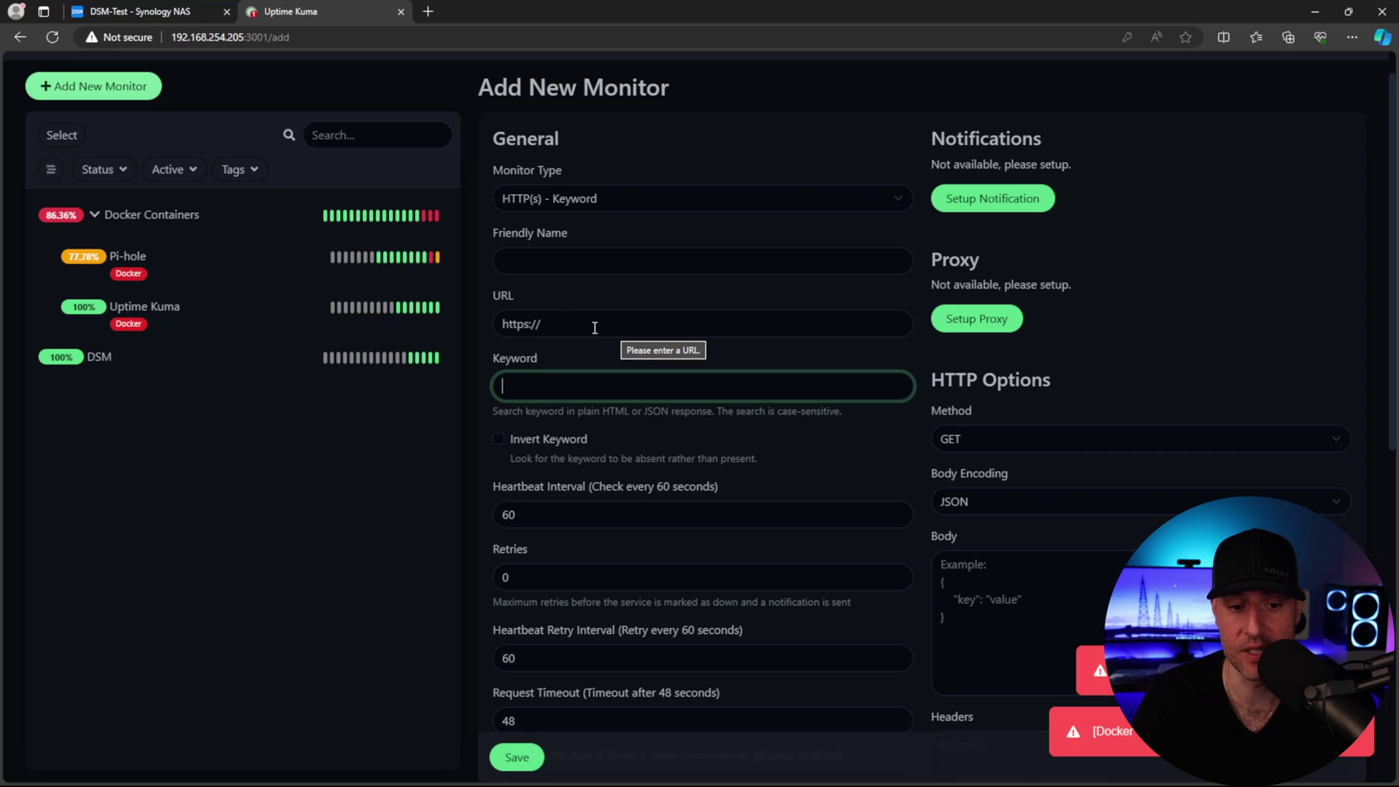
# Switch the monitor type to DNS, then to Ping, and look over the Ping fields.
pyautogui.click(572, 202)
pyautogui.press('Down')
pyautogui.press('Down')
pyautogui.press('Down')
pyautogui.press('Return')
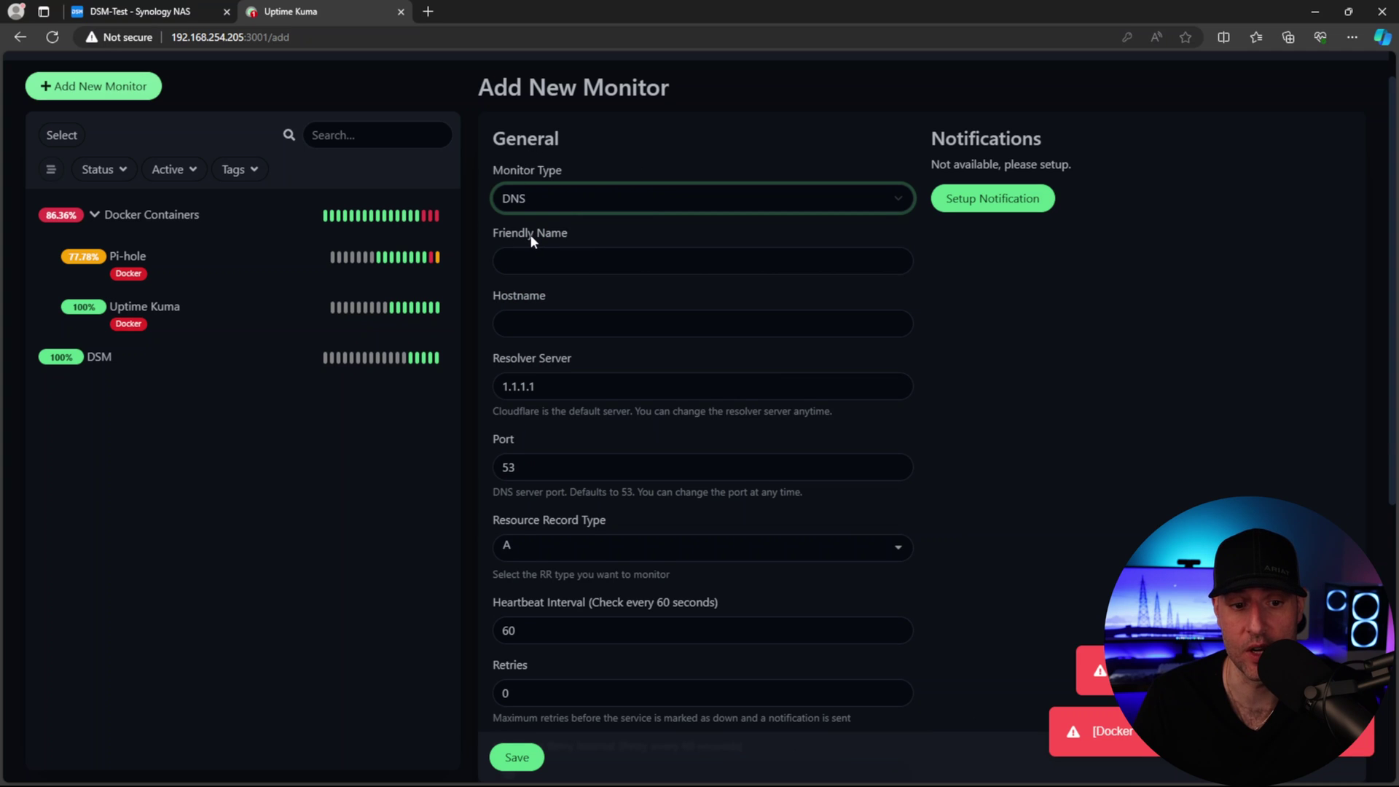
pyautogui.click(542, 195)
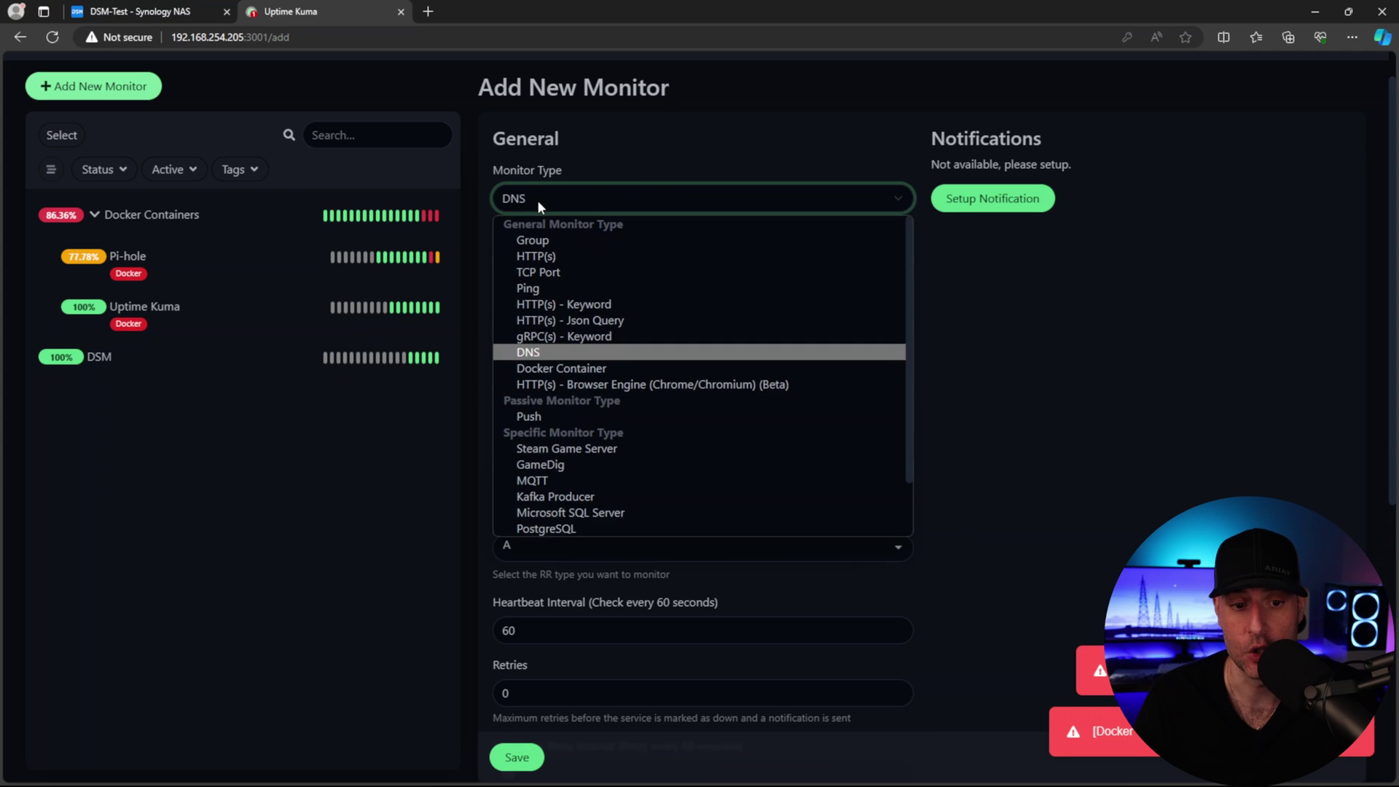
pyautogui.click(562, 289)
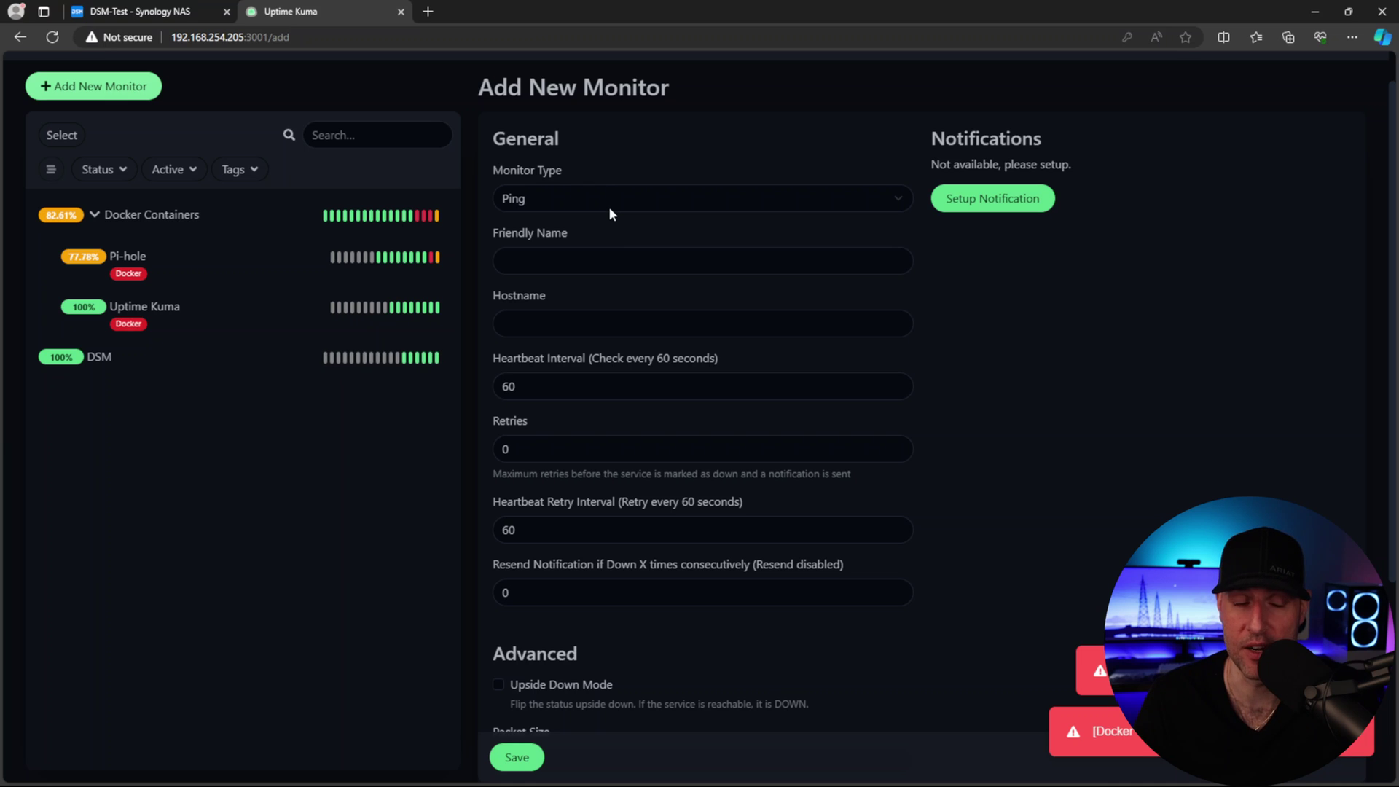
pyautogui.scroll(-4, 671, 329)
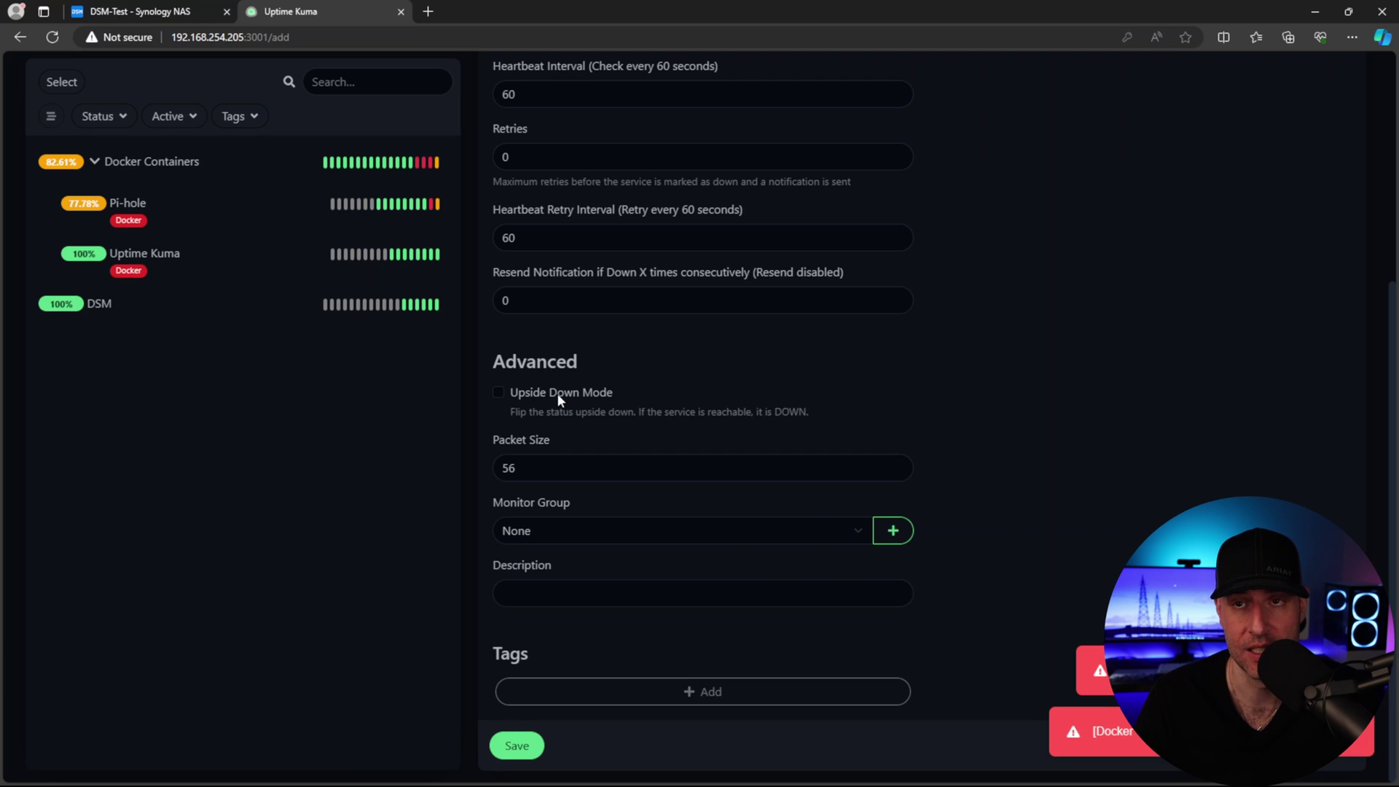
# Edit the DSM monitor to a 20-second heartbeat with Upside Down Mode on, and save.
pyautogui.click(201, 330)
pyautogui.click(583, 135)
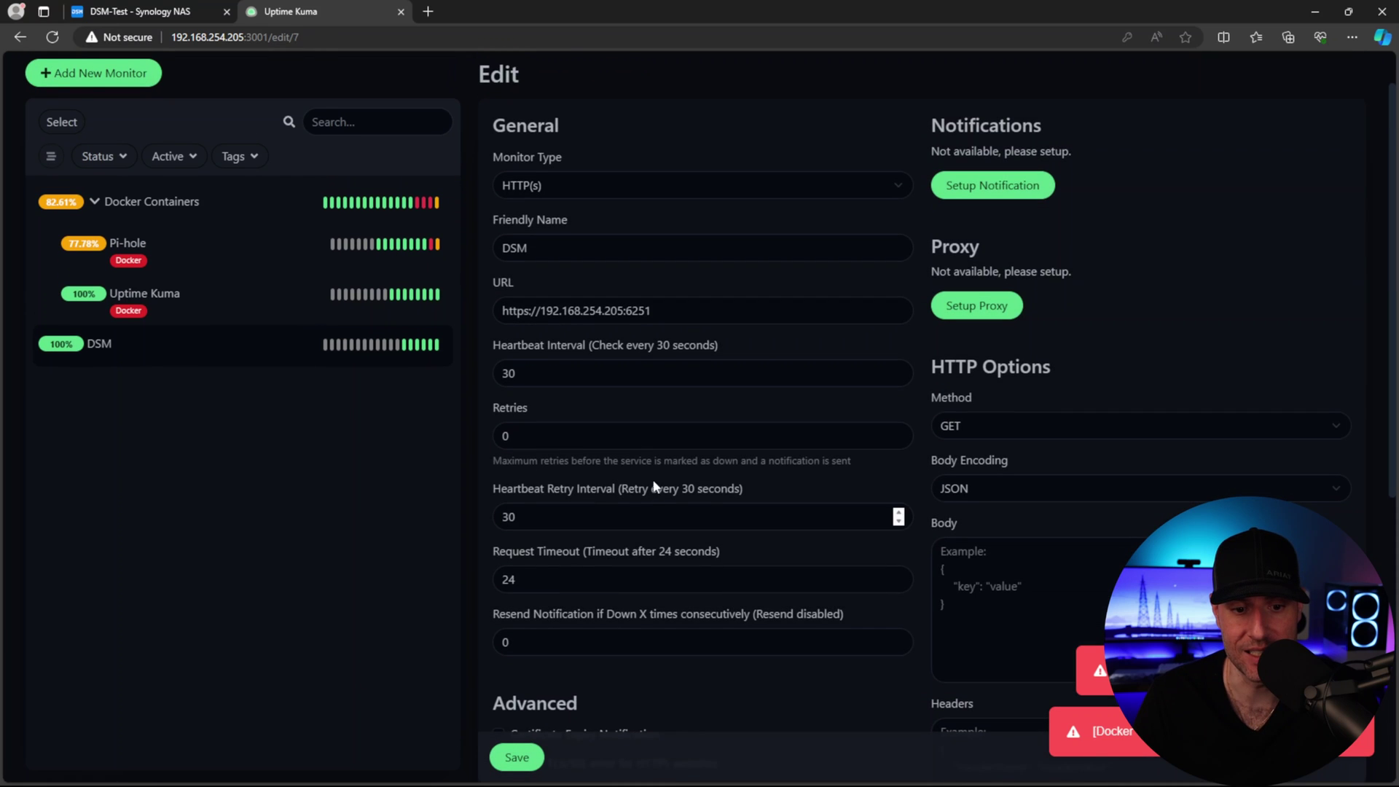
pyautogui.doubleClick(508, 374)
pyautogui.write('20')
pyautogui.scroll(-1, 576, 423)
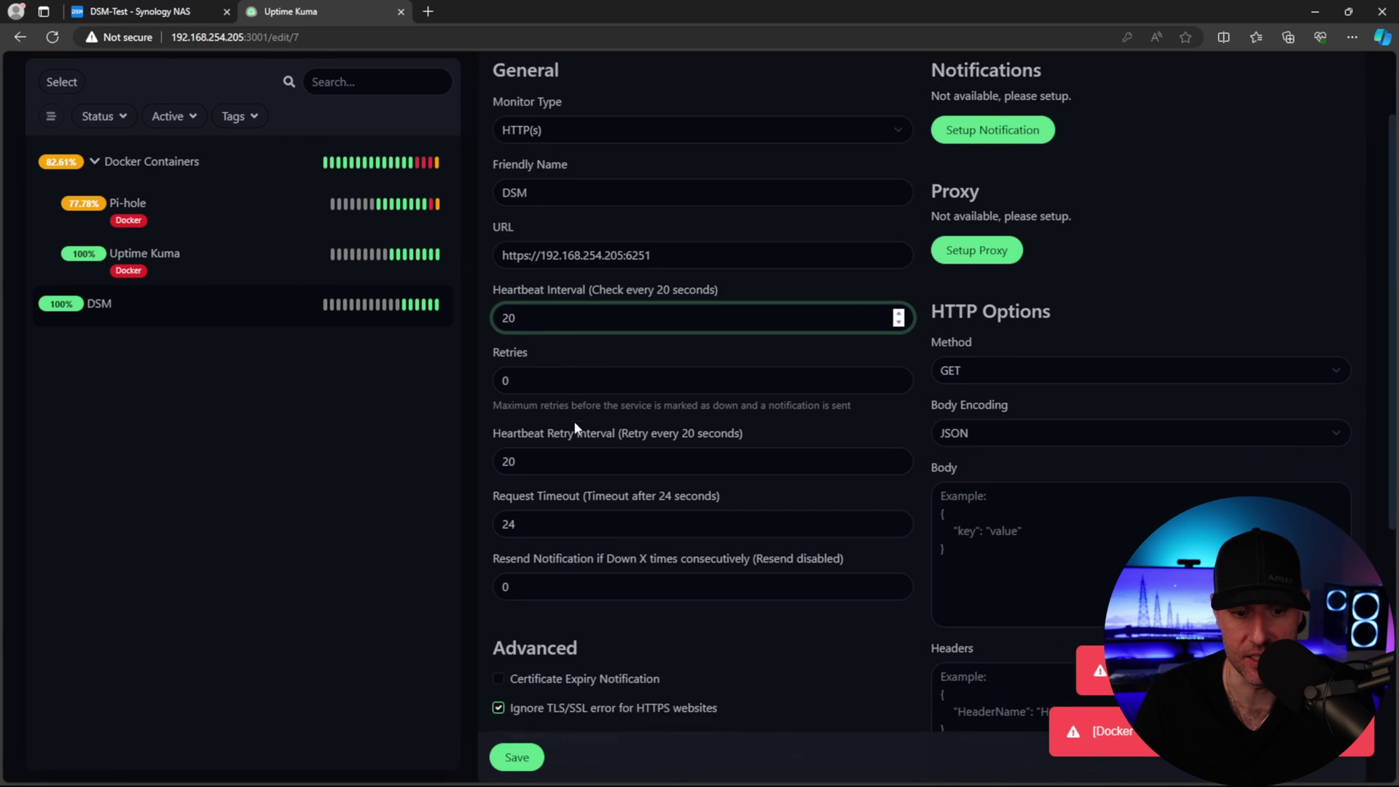
pyautogui.scroll(-3, 578, 459)
pyautogui.click(580, 502)
pyautogui.scroll(-3, 707, 519)
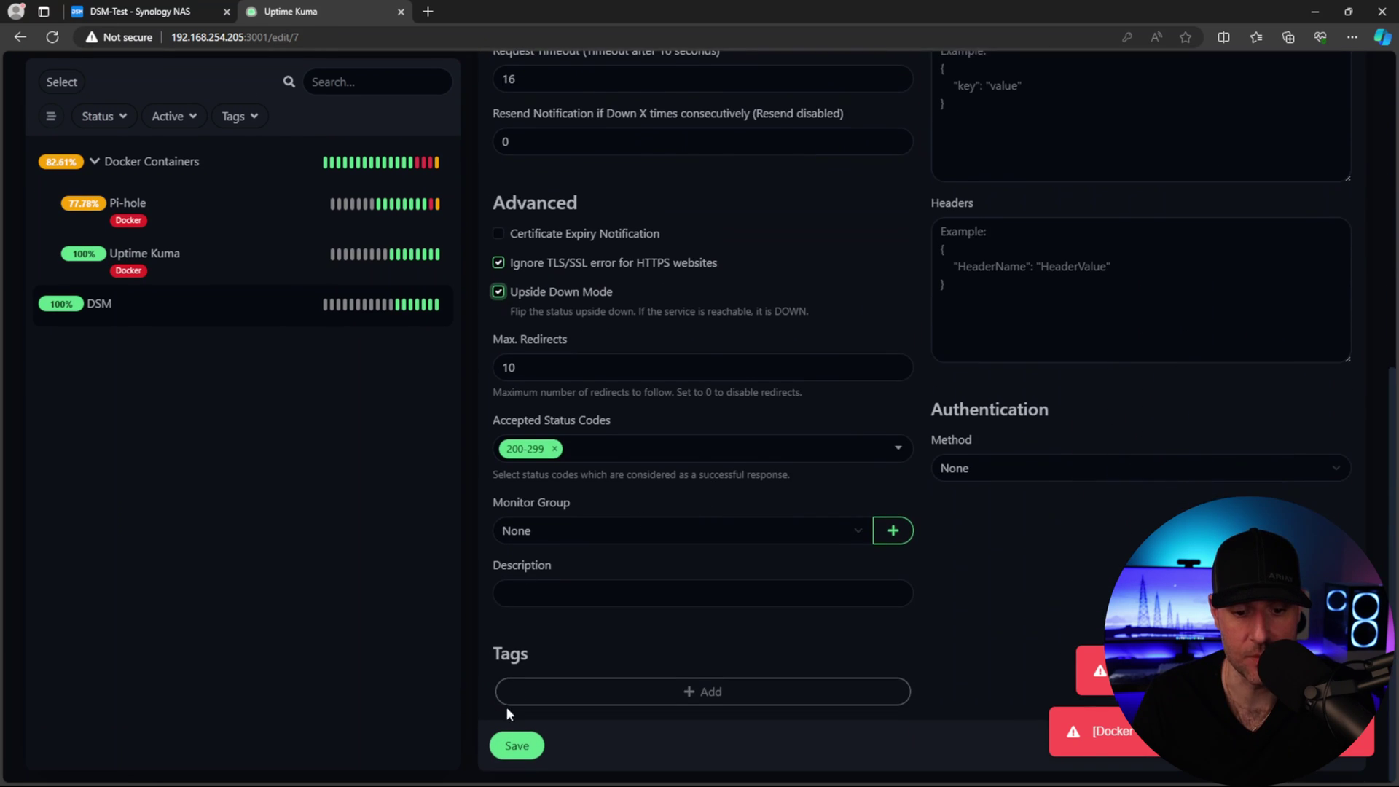
pyautogui.click(515, 745)
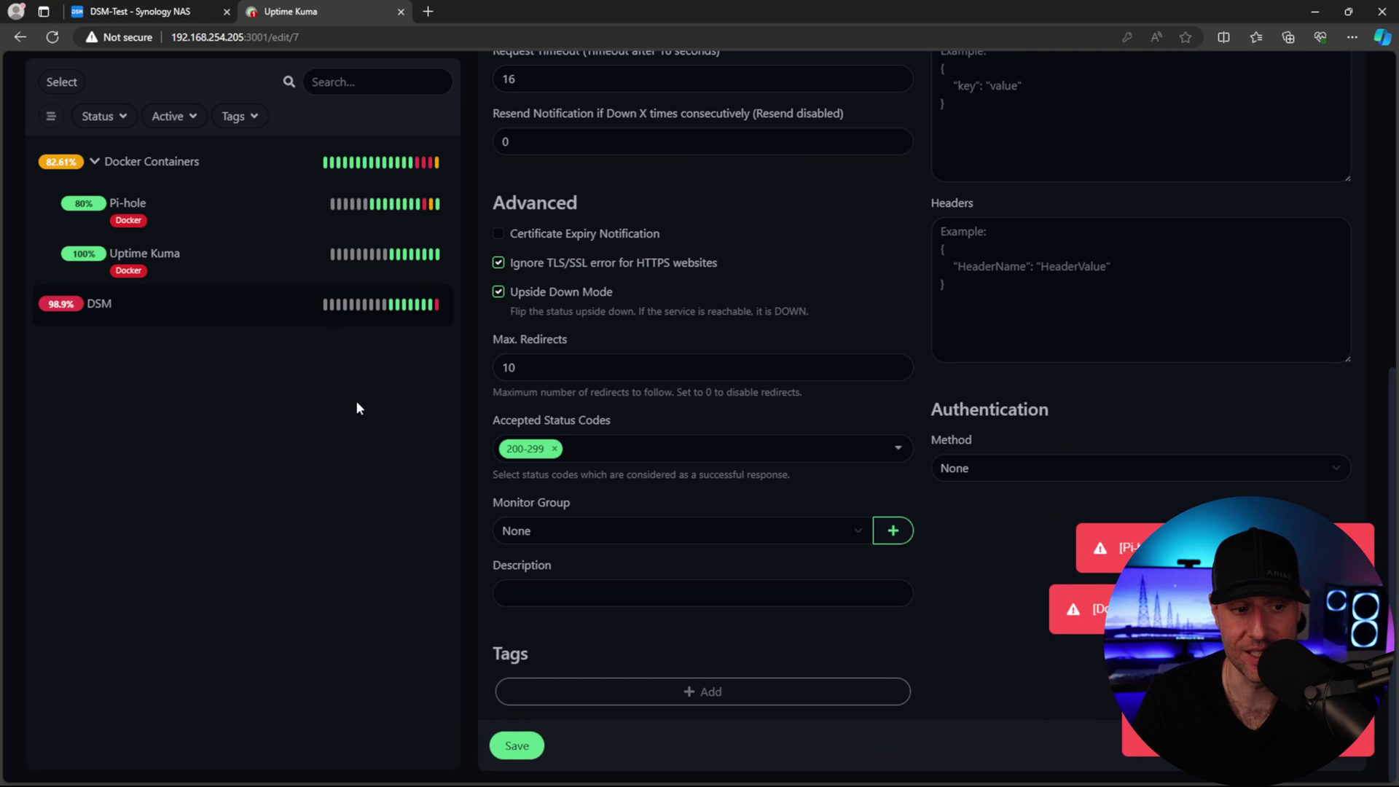
# Check the pihole state in the Synology DSM tab and come back to the DSM monitor settings.
pyautogui.click(175, 11)
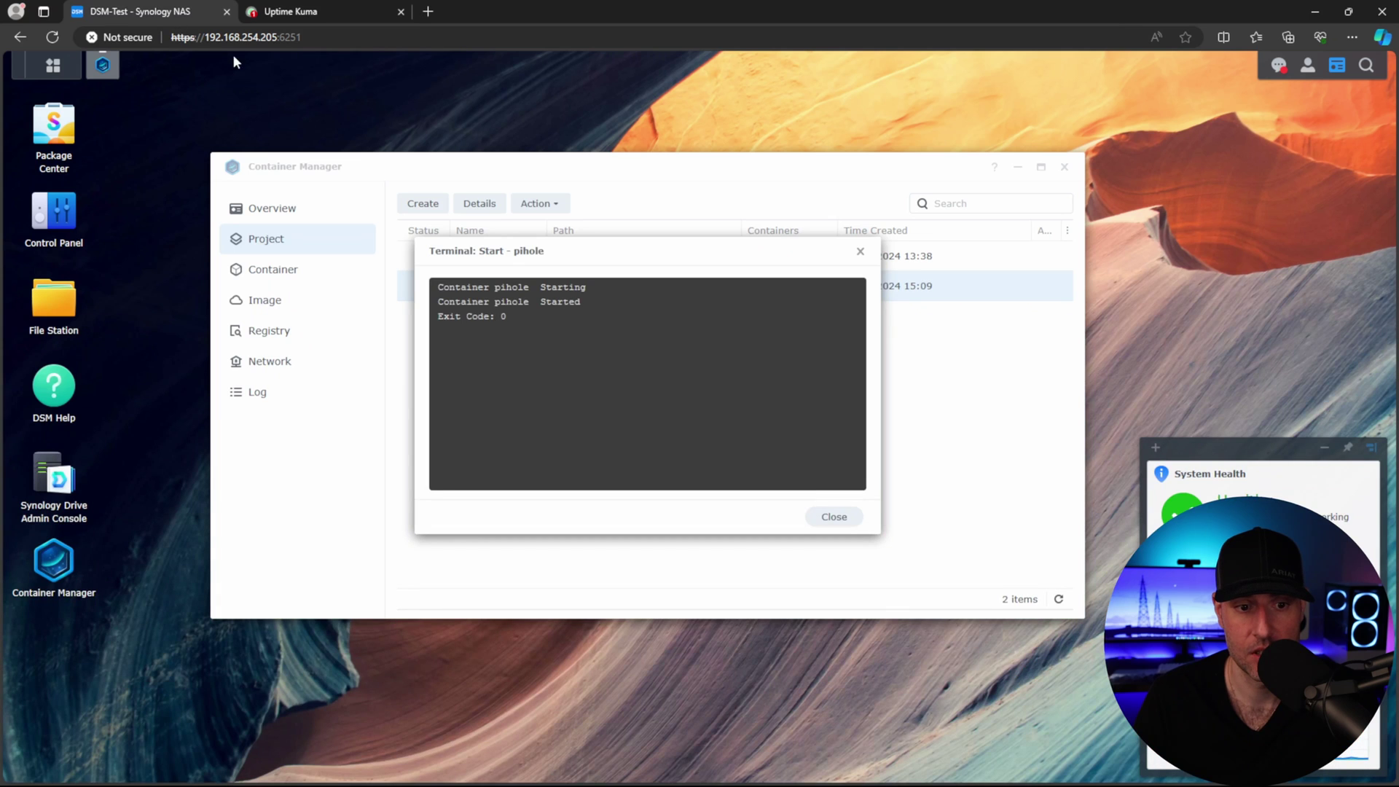
pyautogui.click(281, 11)
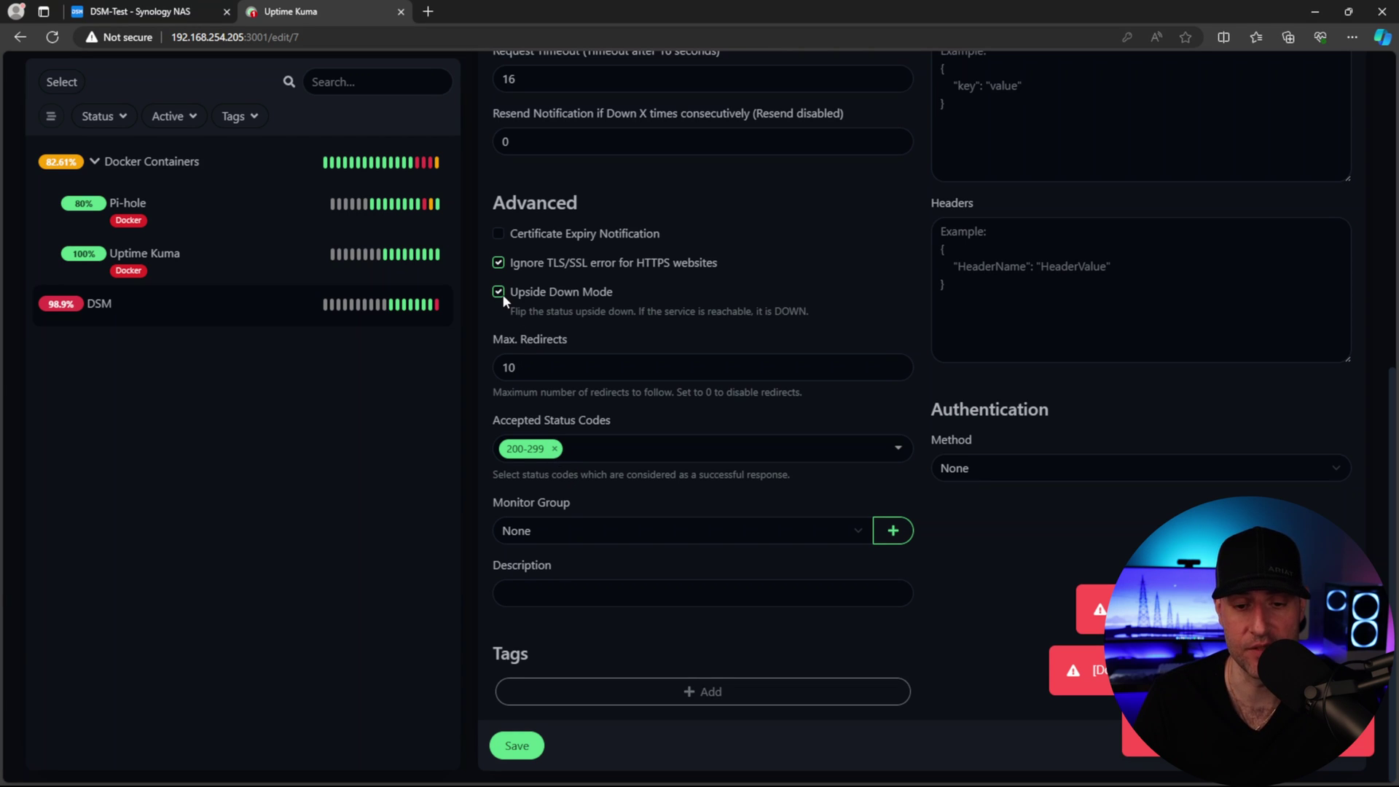
pyautogui.scroll(3, 514, 354)
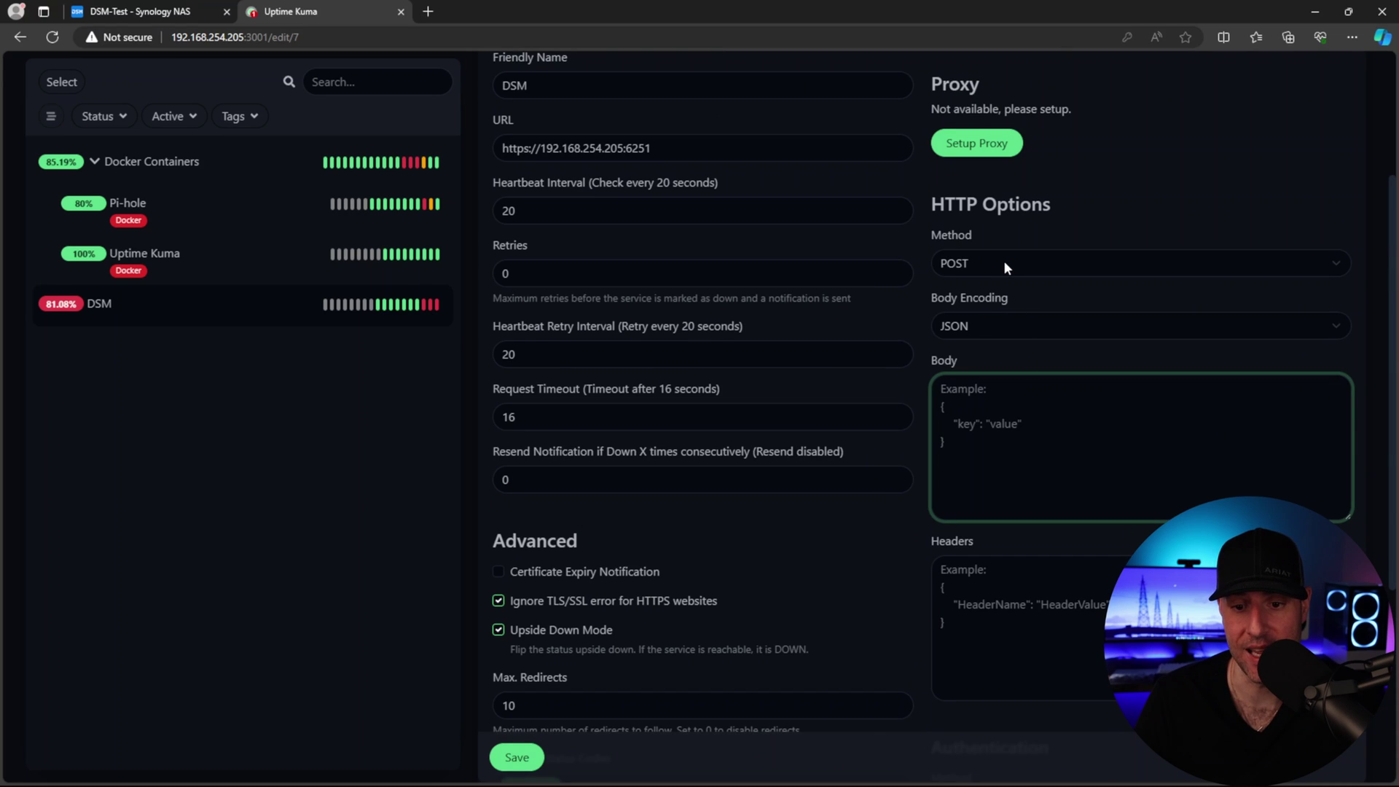
# Review the DSM monitor's HTTP method list and request body field, leaving POST for now.
pyautogui.click(1003, 263)
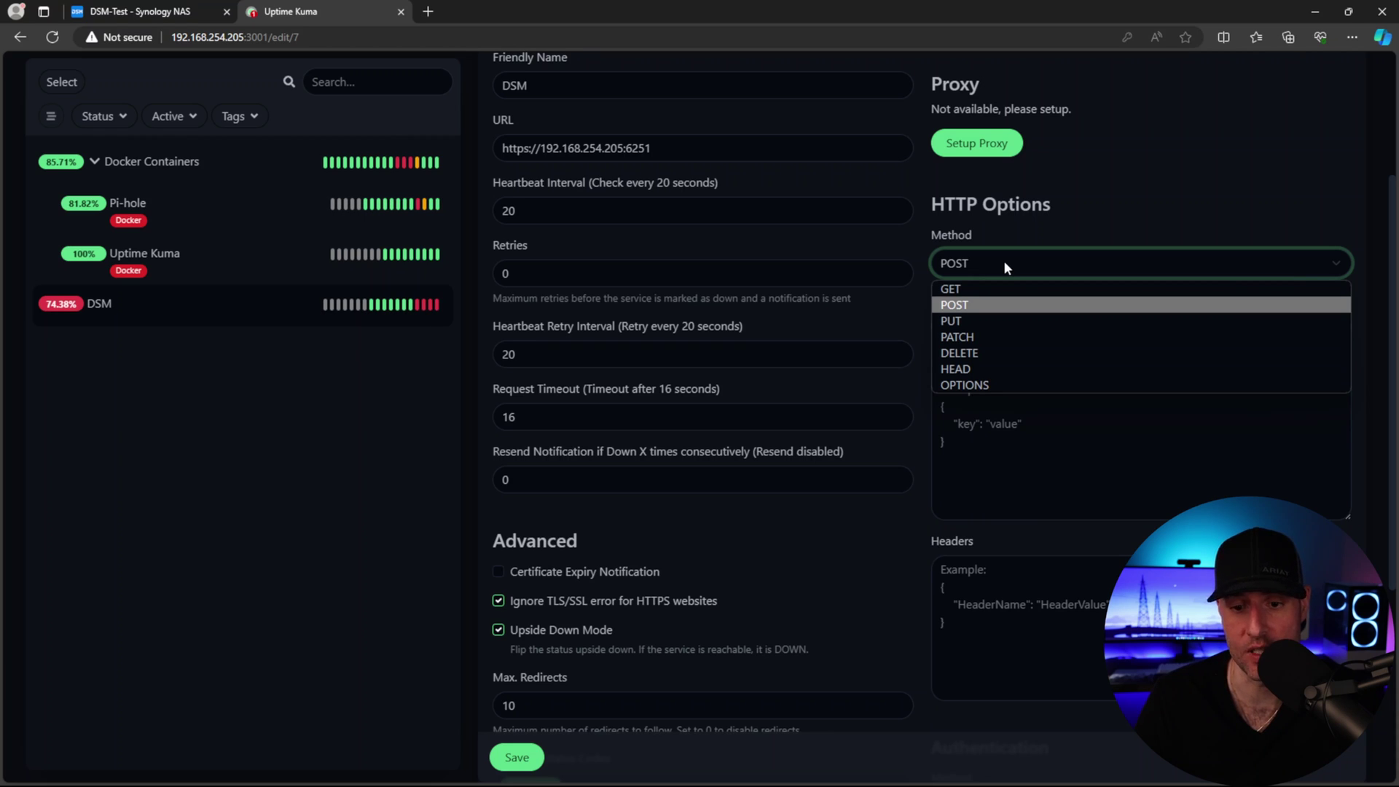
pyautogui.click(1013, 429)
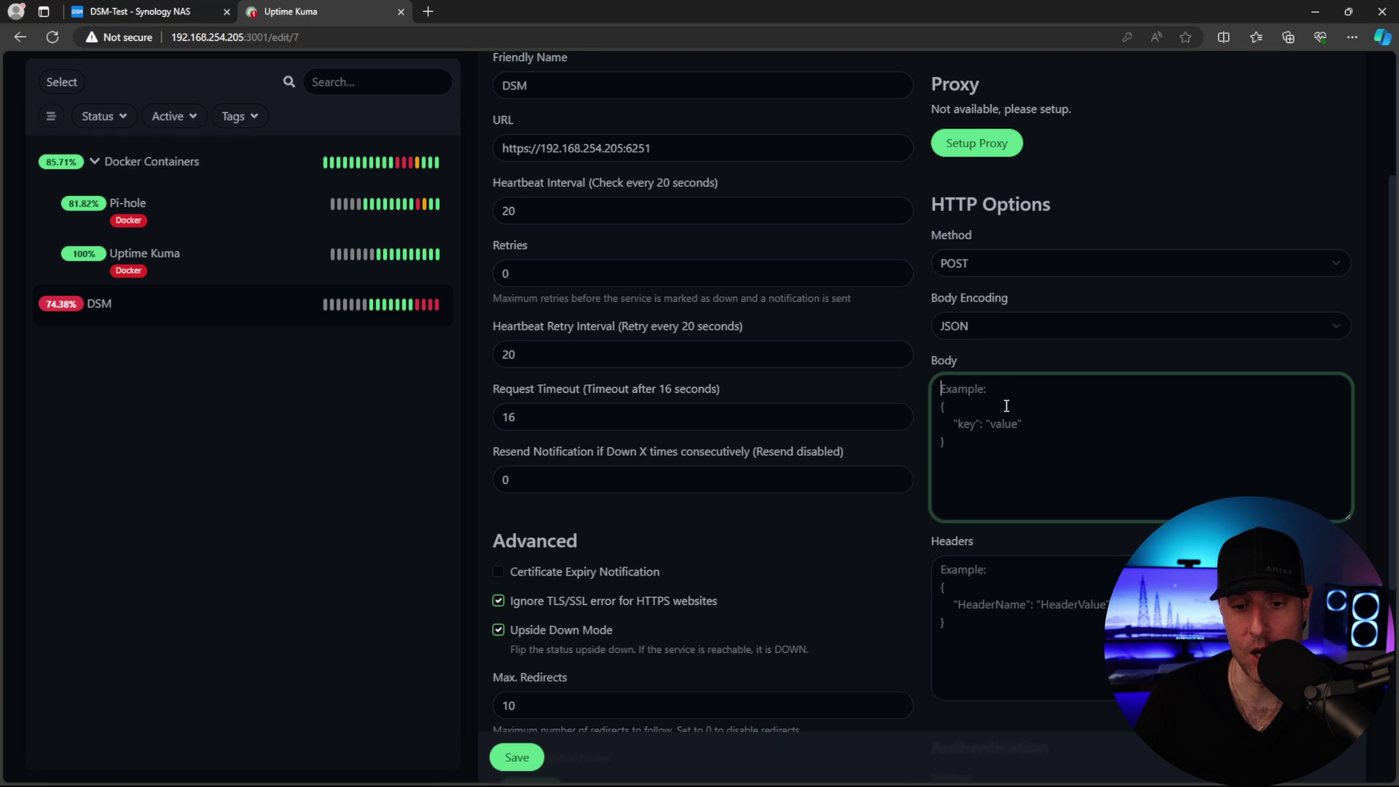
pyautogui.click(989, 361)
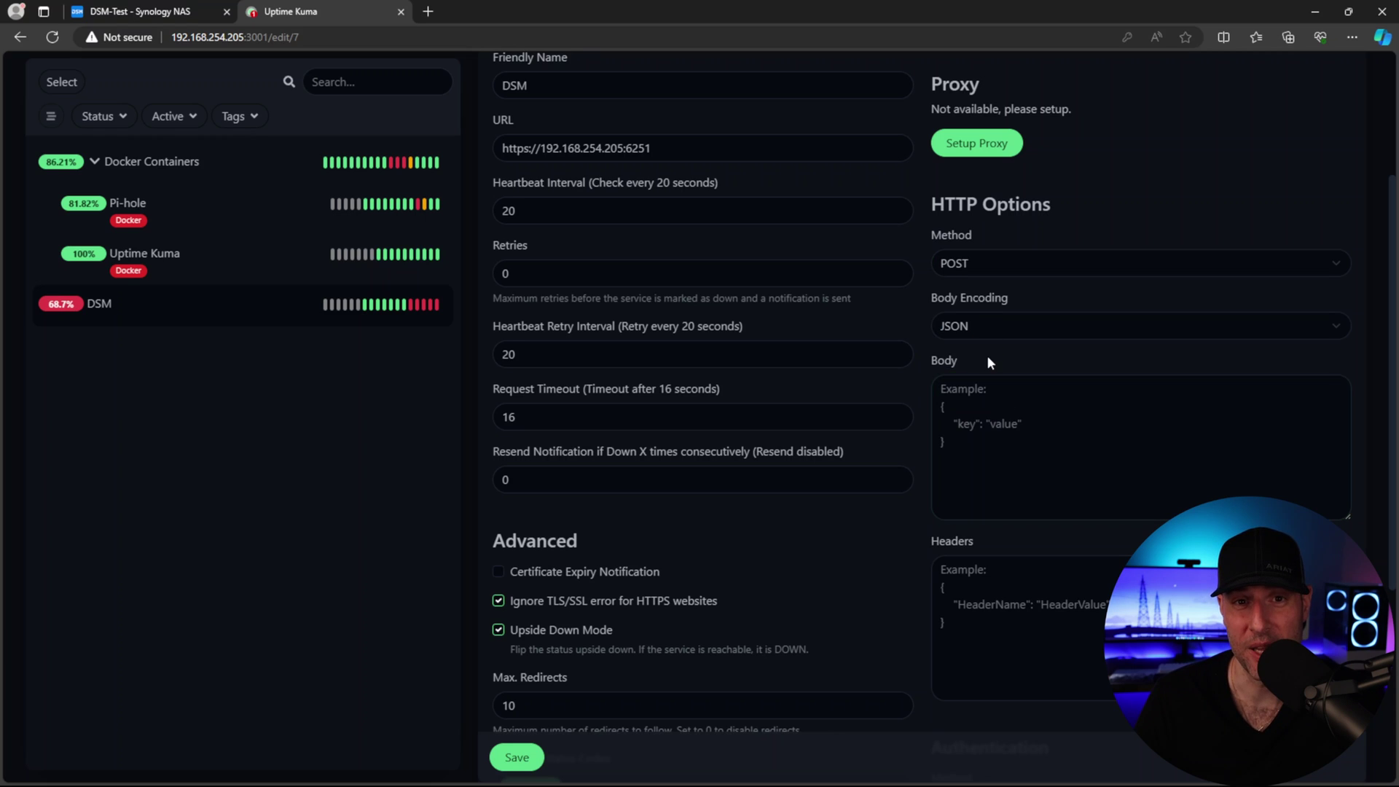
pyautogui.click(993, 429)
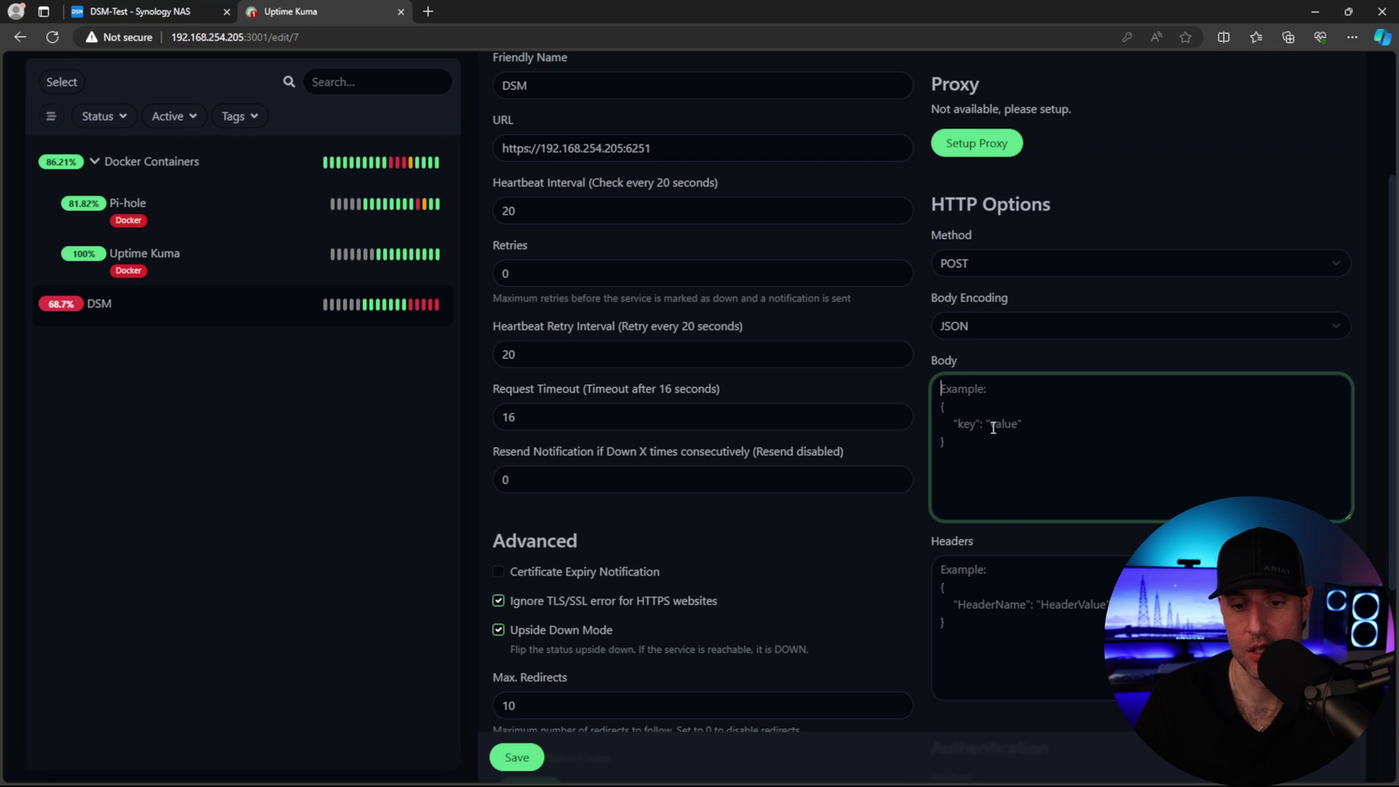
pyautogui.scroll(-3, 994, 428)
pyautogui.scroll(2, 993, 430)
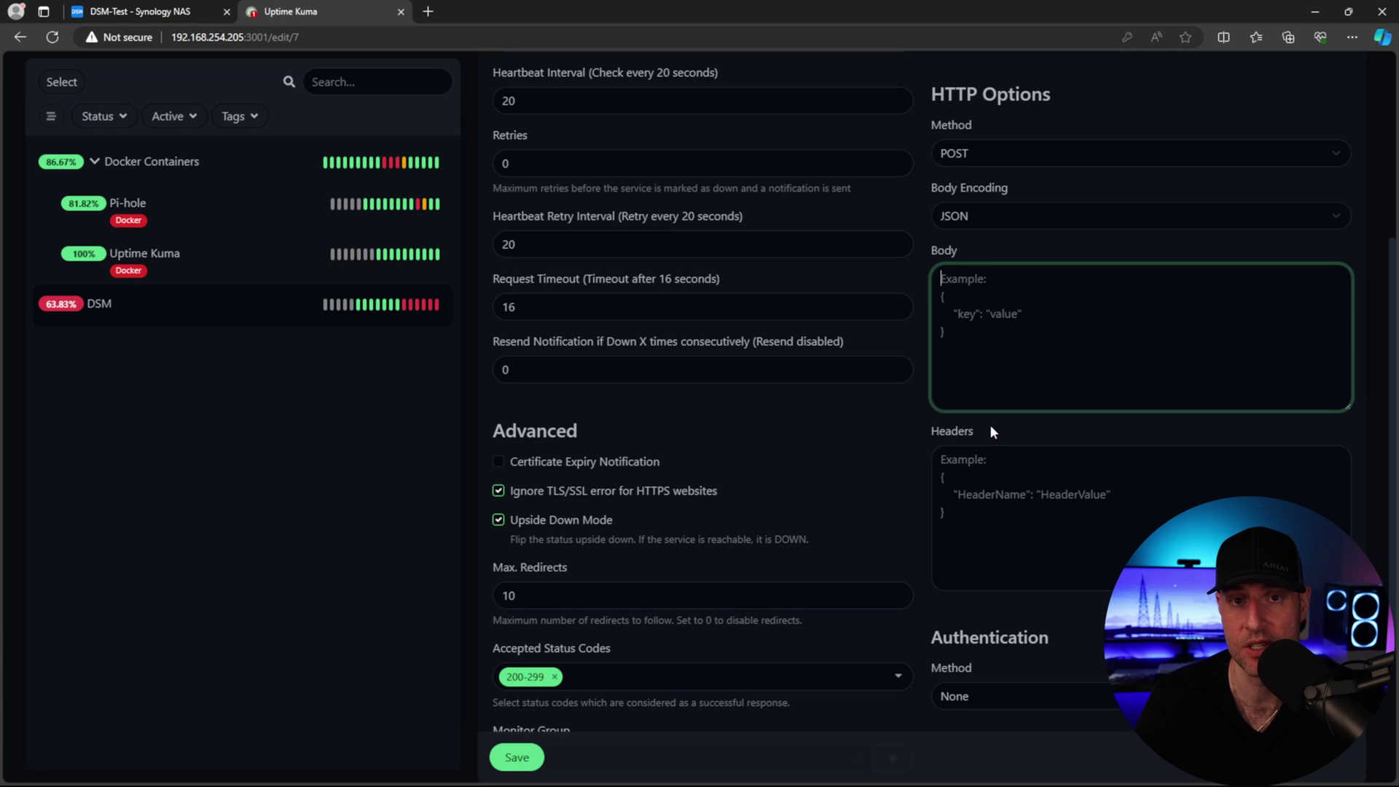
# Set the DSM monitor's method to GET, turn off Upside Down Mode, and save.
pyautogui.click(981, 154)
pyautogui.click(981, 171)
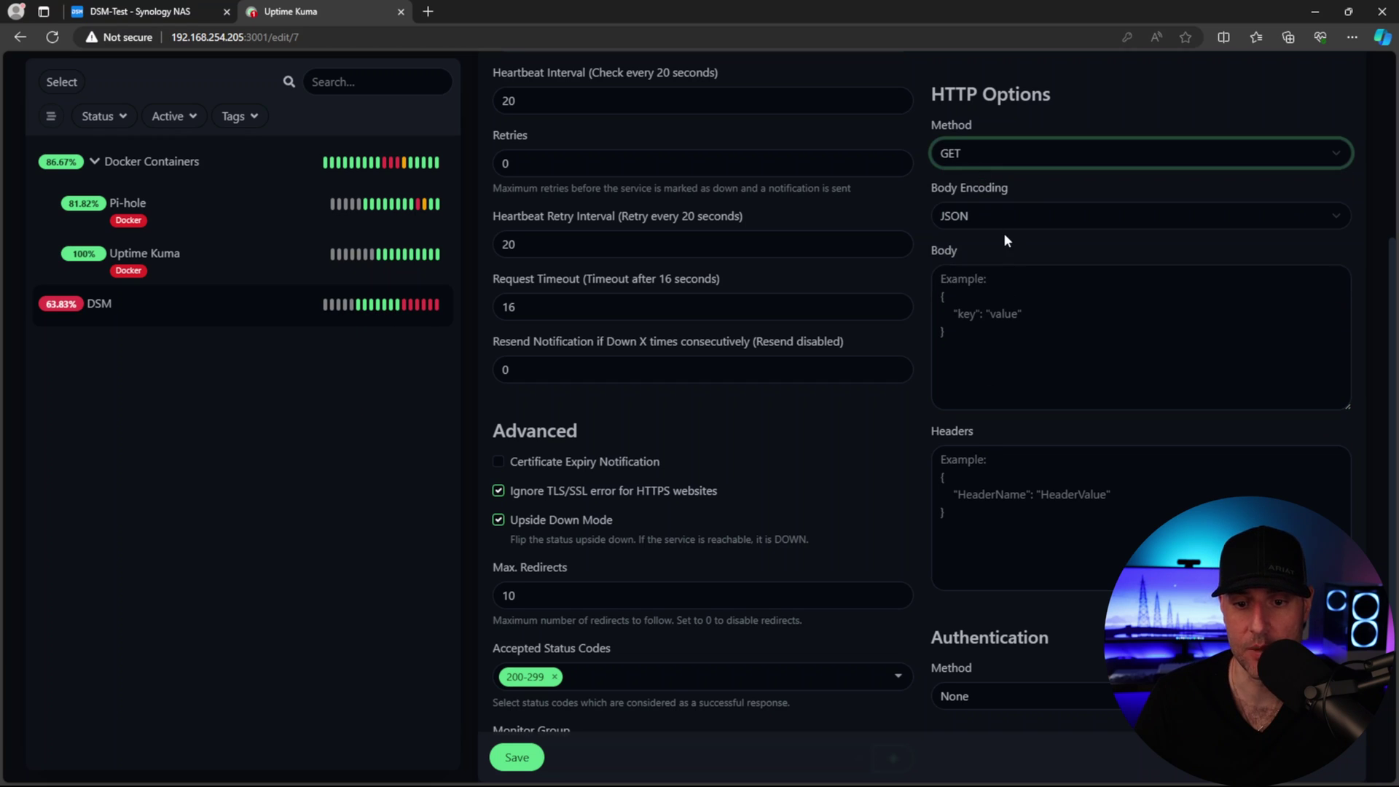
pyautogui.scroll(-3, 1068, 427)
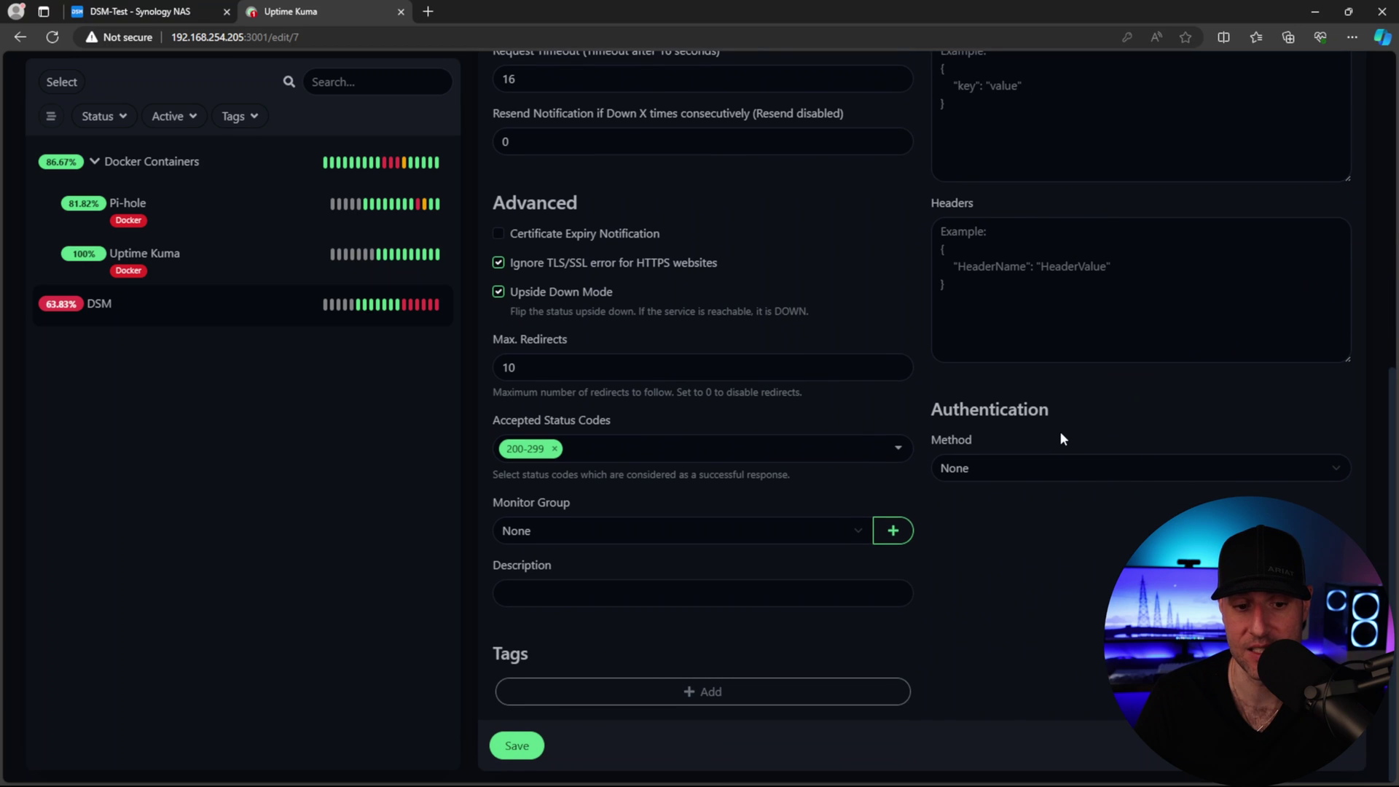
pyautogui.scroll(3, 736, 407)
pyautogui.click(532, 514)
pyautogui.click(526, 764)
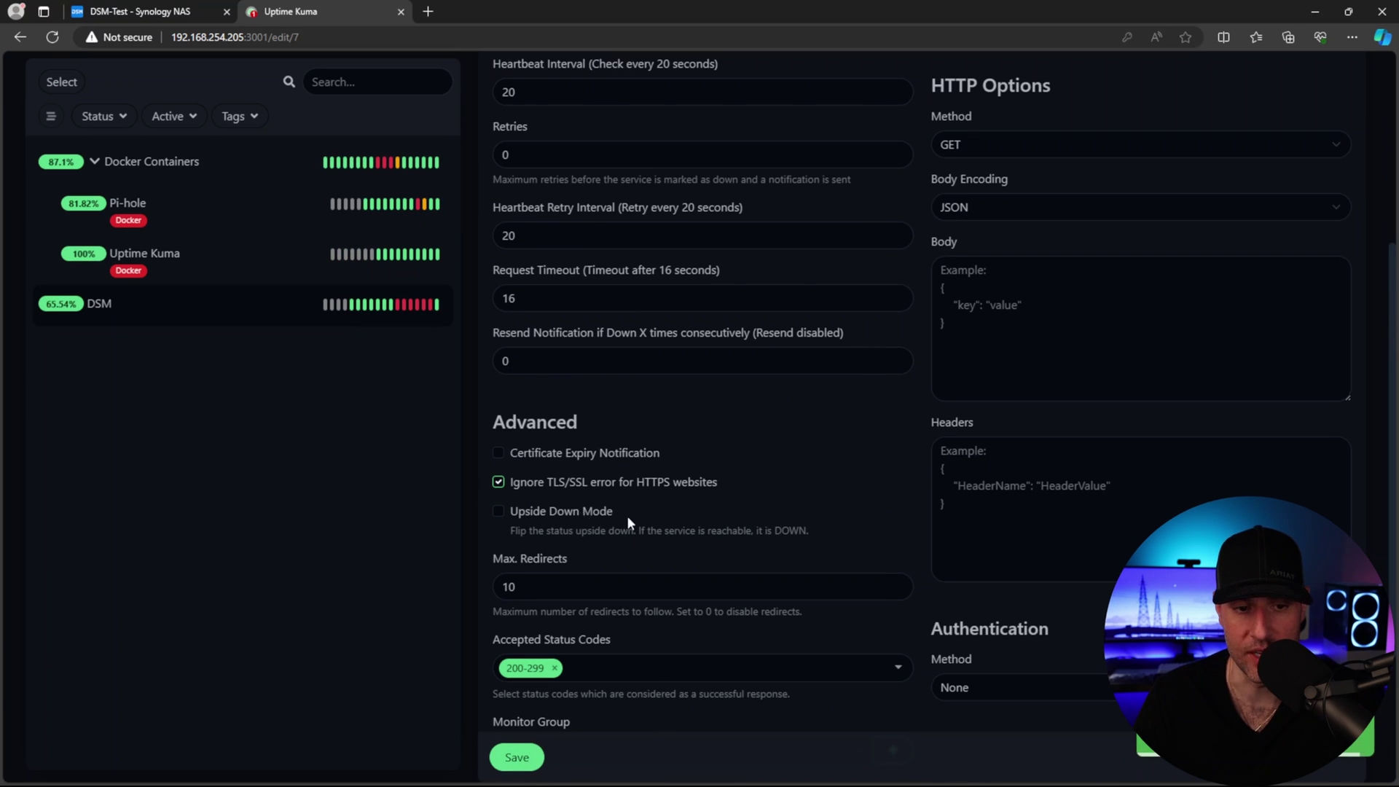
pyautogui.scroll(5, 634, 518)
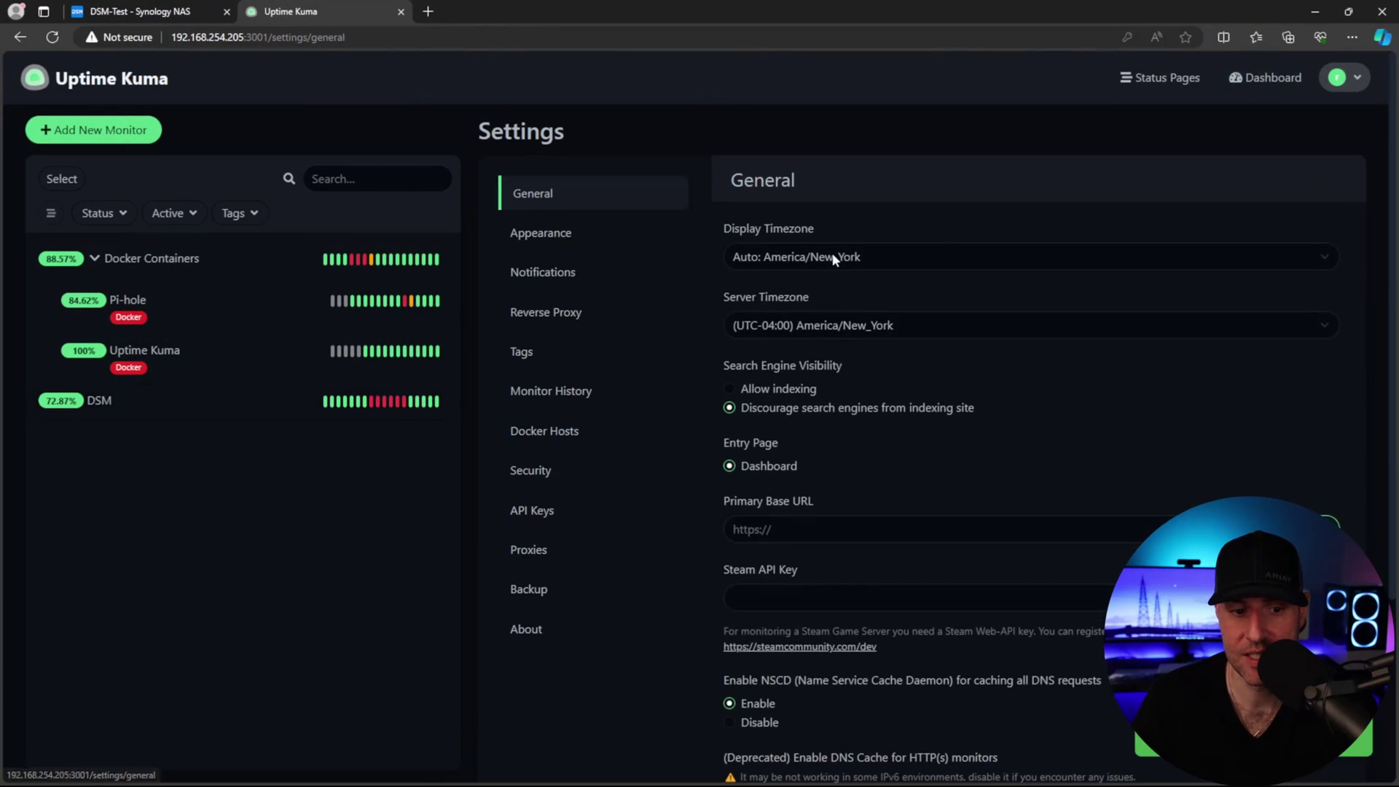
# Set up a new notification in Settings > Notifications with Home Assistant as its type.
pyautogui.click(545, 273)
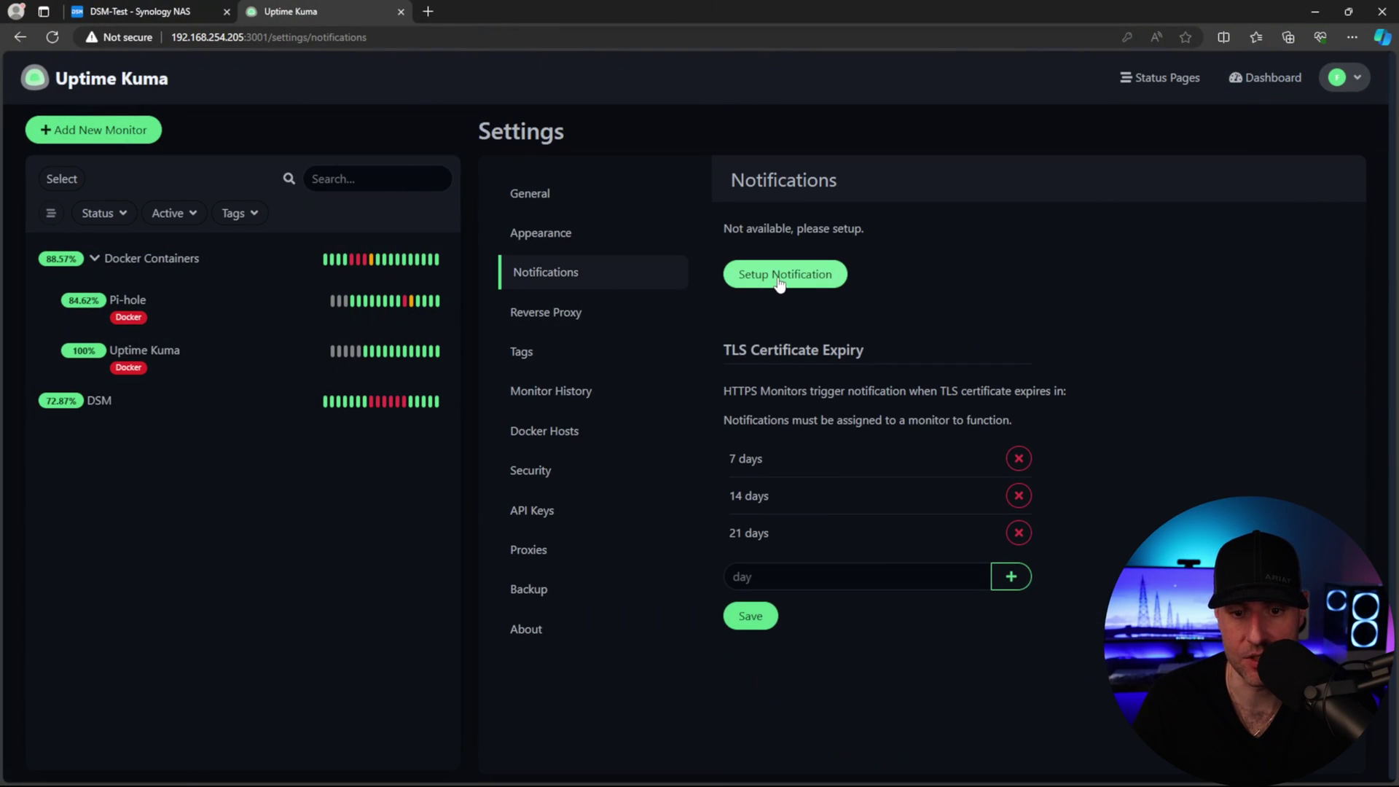
pyautogui.click(778, 277)
pyautogui.click(659, 165)
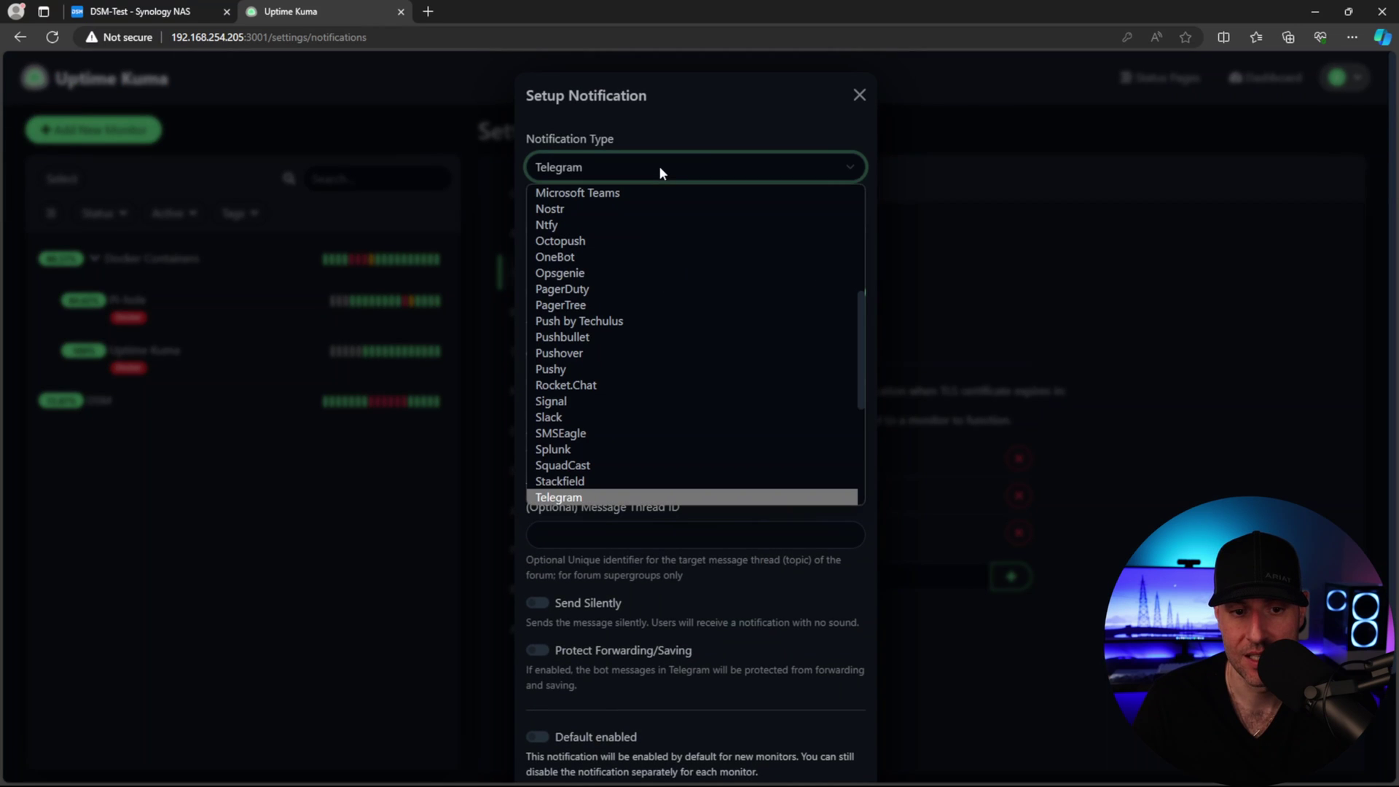
pyautogui.scroll(10, 668, 280)
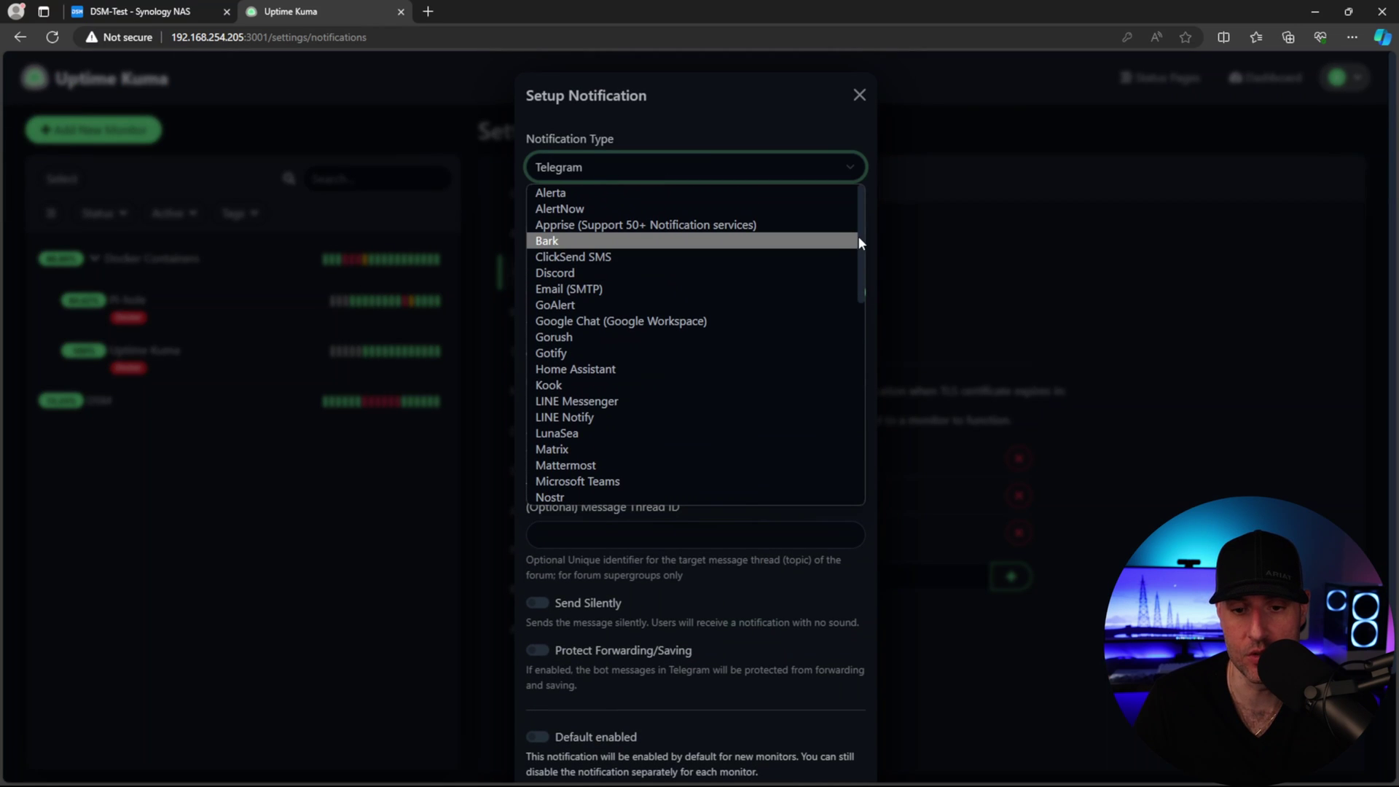
pyautogui.moveTo(860, 234)
pyautogui.mouseDown()
pyautogui.moveTo(860, 251)
pyautogui.moveTo(863, 213)
pyautogui.moveTo(855, 252)
pyautogui.mouseUp()
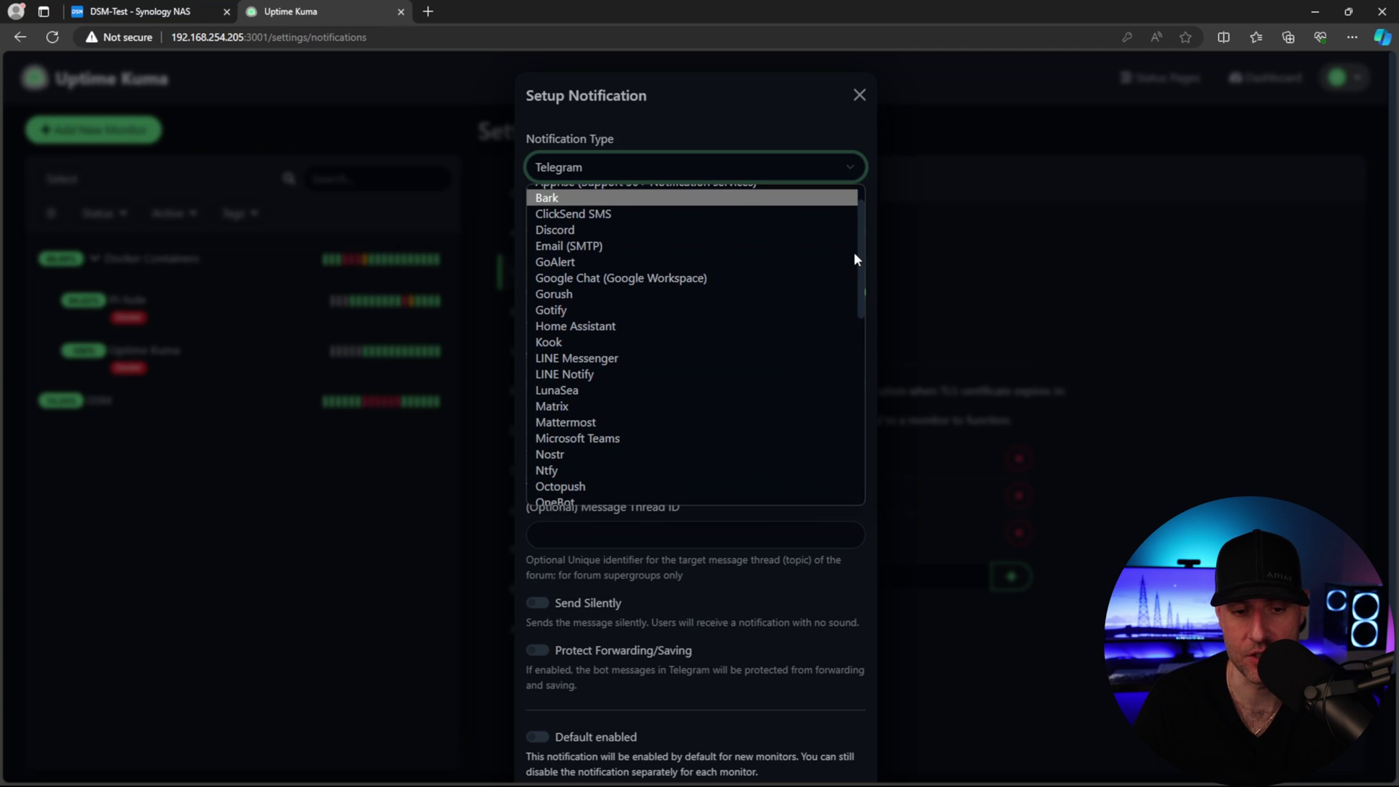
pyautogui.click(611, 326)
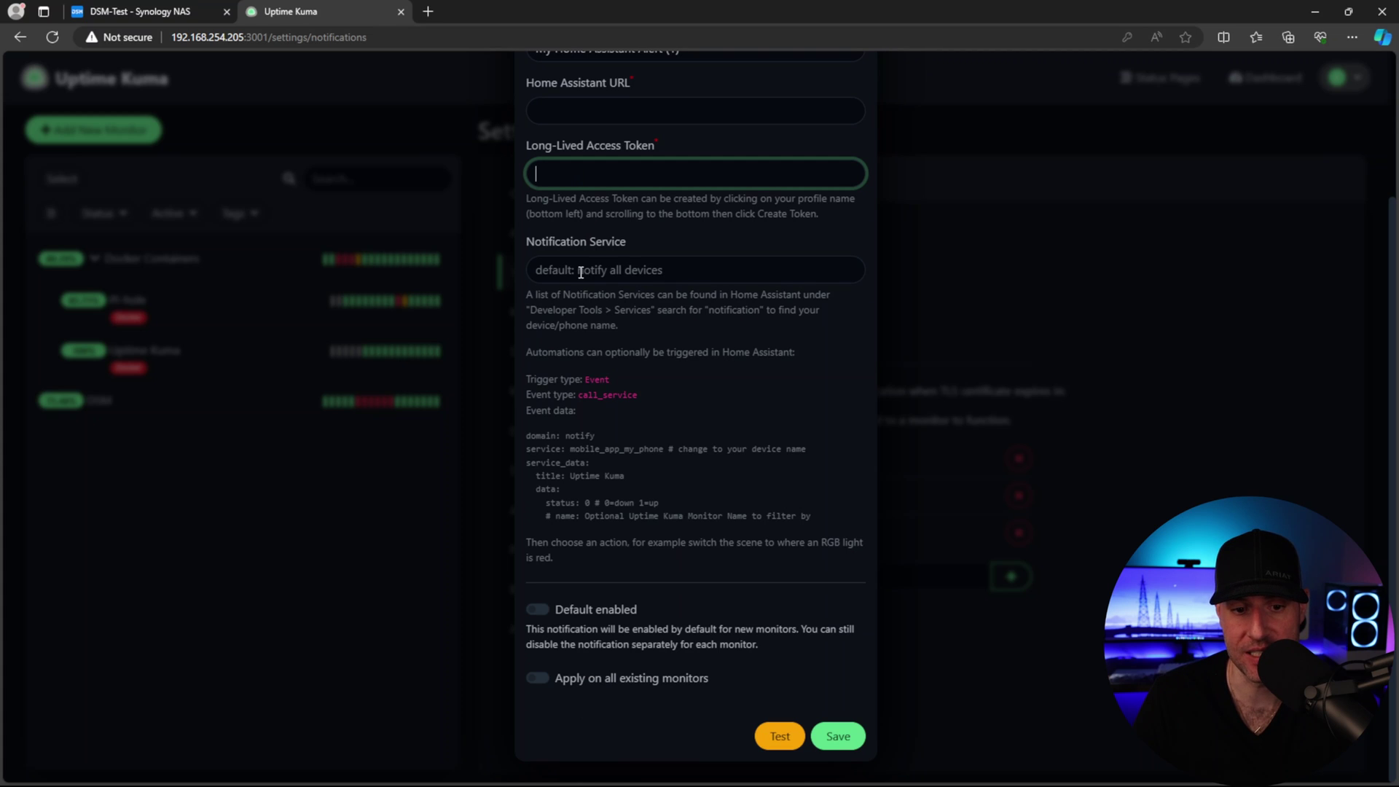
# Fill in the Home Assistant service field and switch on Default enabled.
pyautogui.click(672, 271)
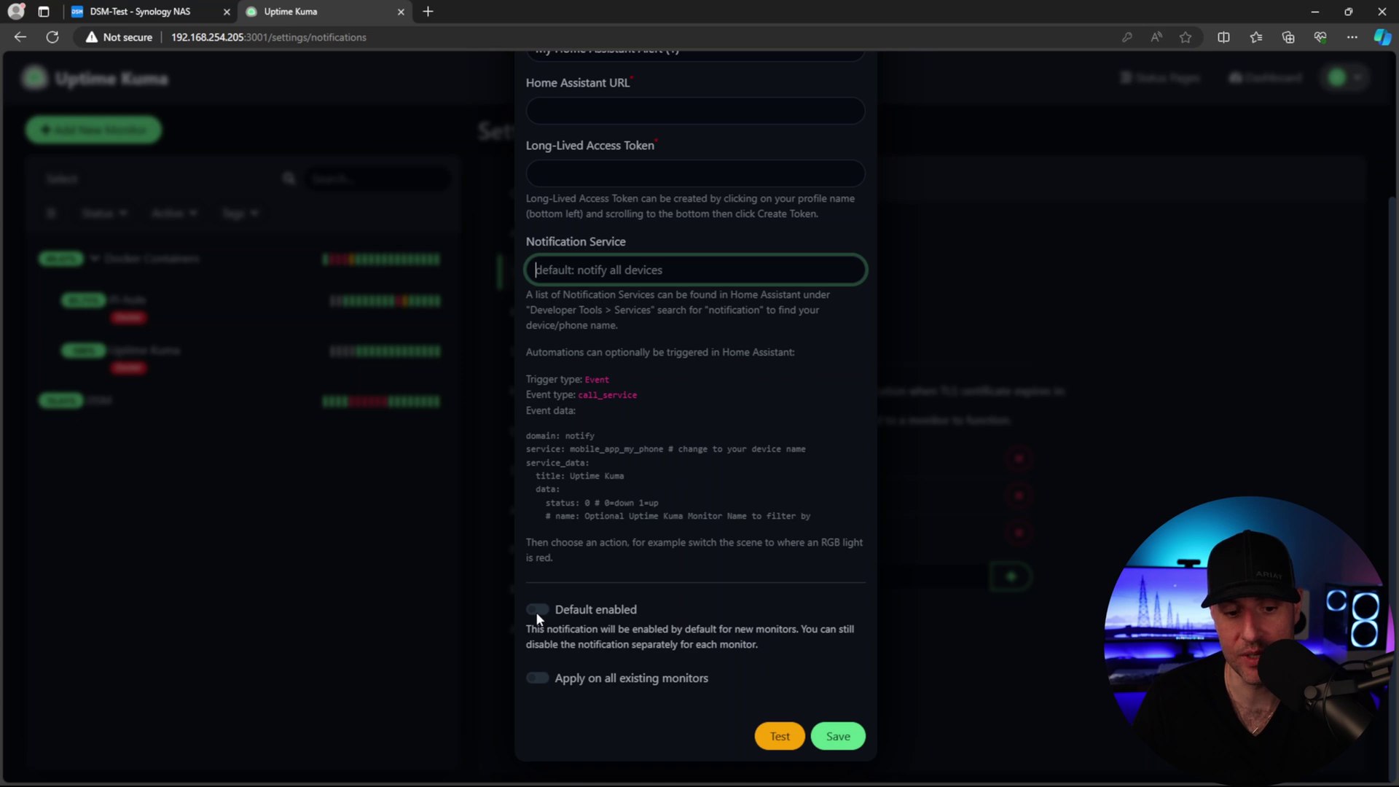
pyautogui.click(537, 611)
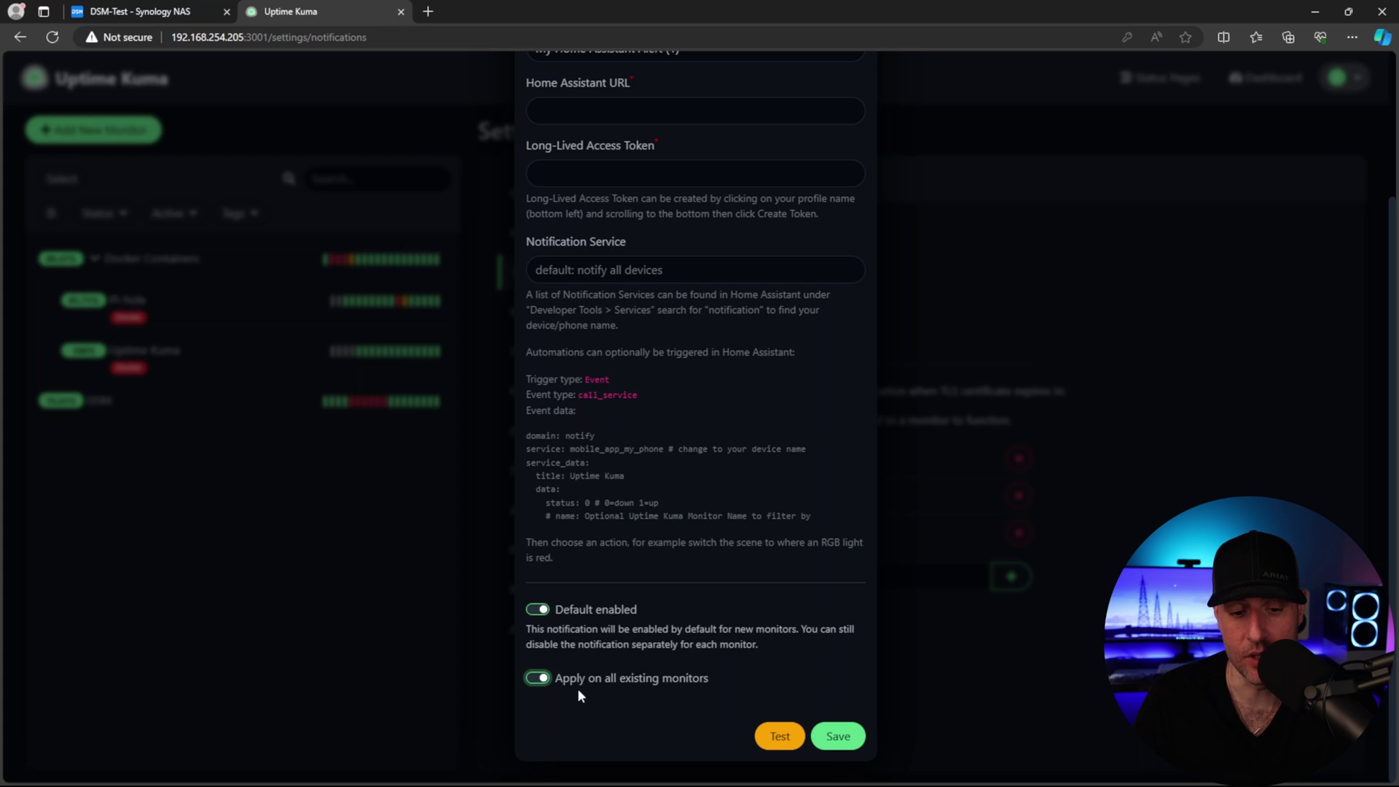
pyautogui.scroll(3, 701, 709)
pyautogui.click(626, 169)
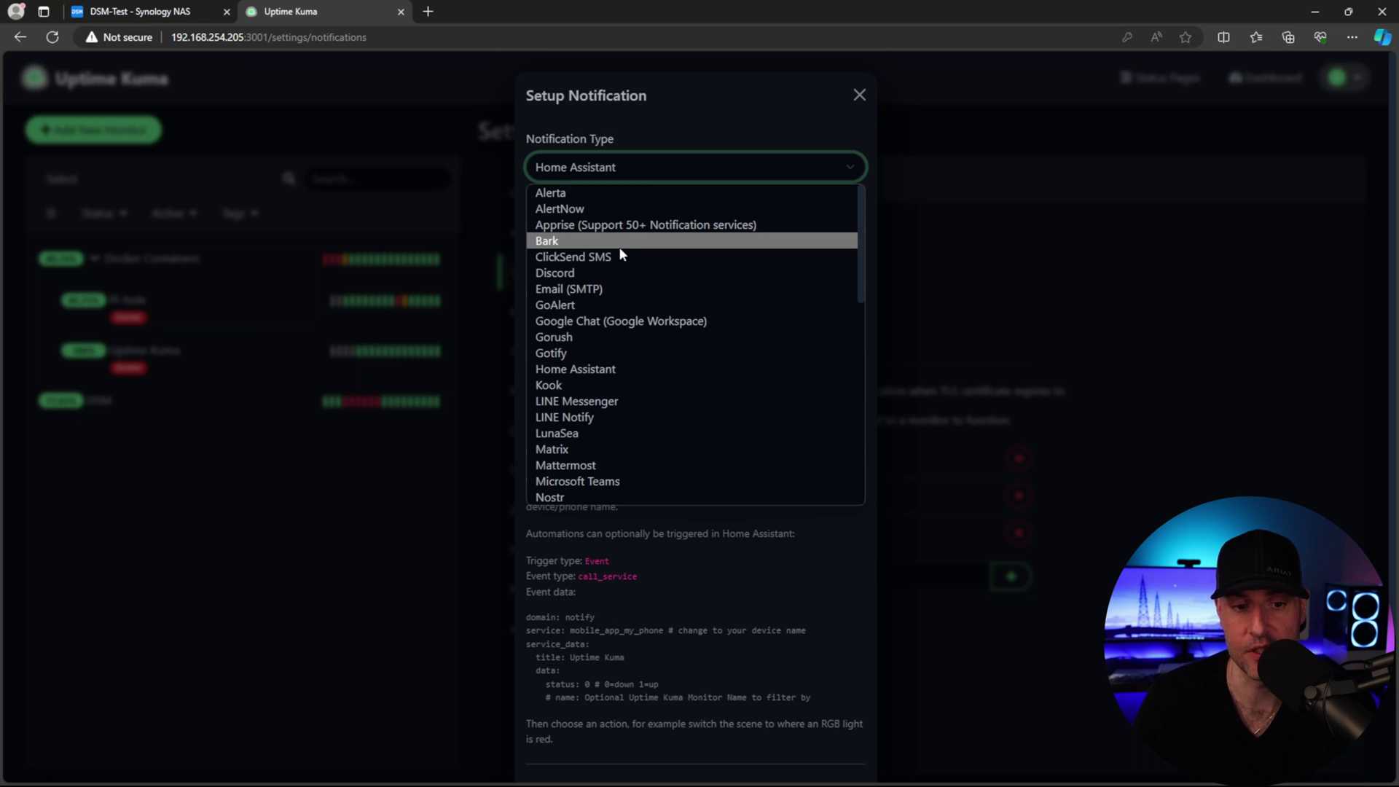
# Preview the Apprise, Bark and ClickSend SMS notification type options.
pyautogui.scroll(-1, 620, 292)
pyautogui.scroll(-3, 611, 334)
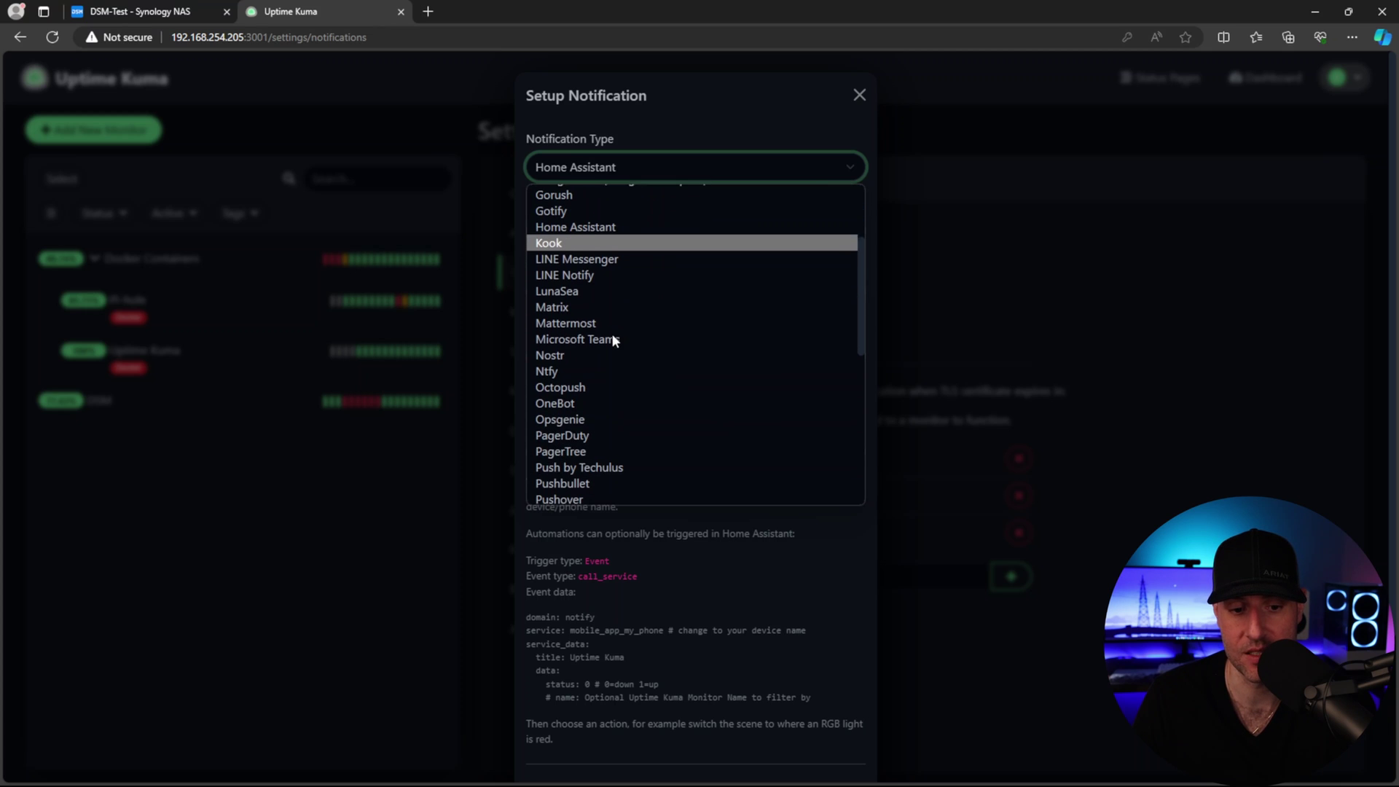
pyautogui.scroll(-2, 607, 344)
pyautogui.scroll(6, 608, 344)
pyautogui.click(614, 226)
pyautogui.click(654, 167)
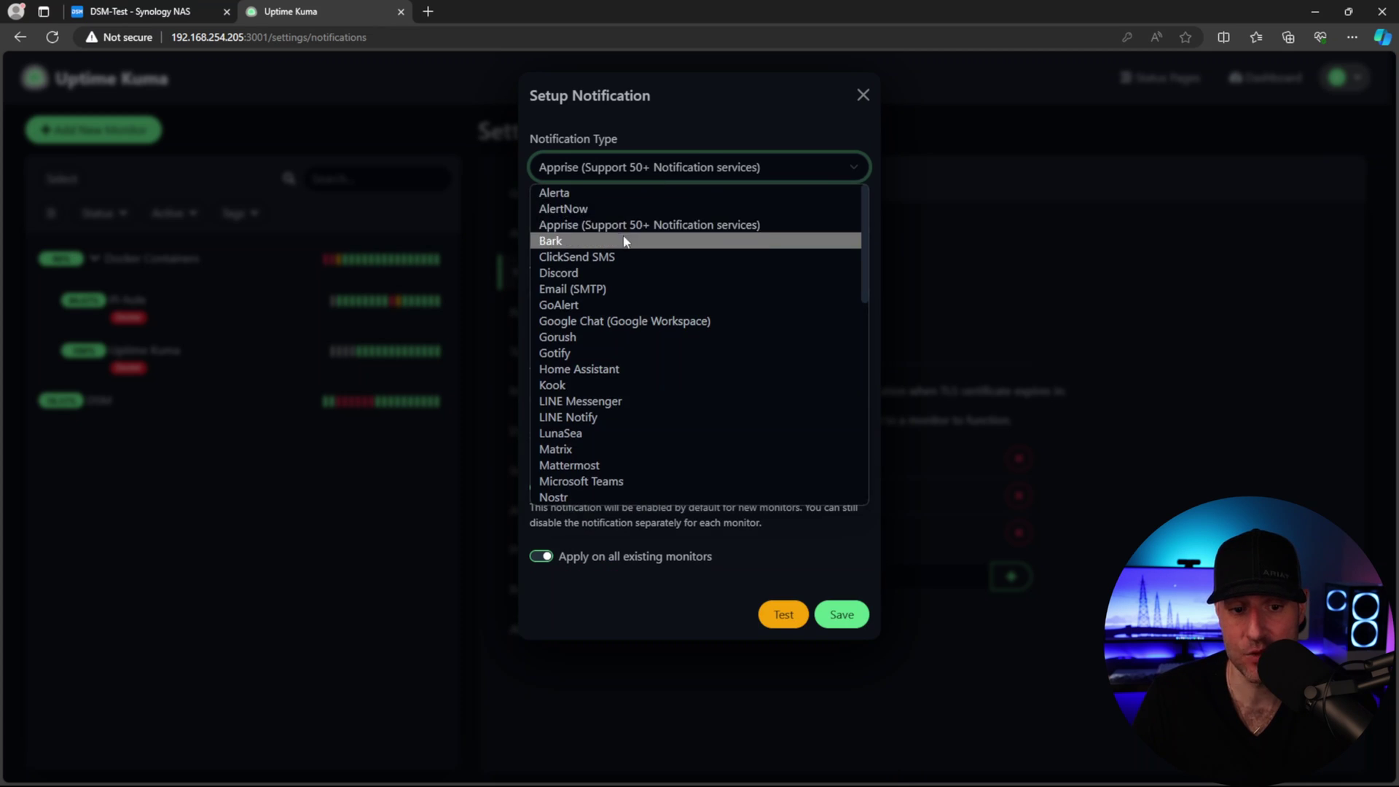
pyautogui.click(627, 241)
pyautogui.click(645, 167)
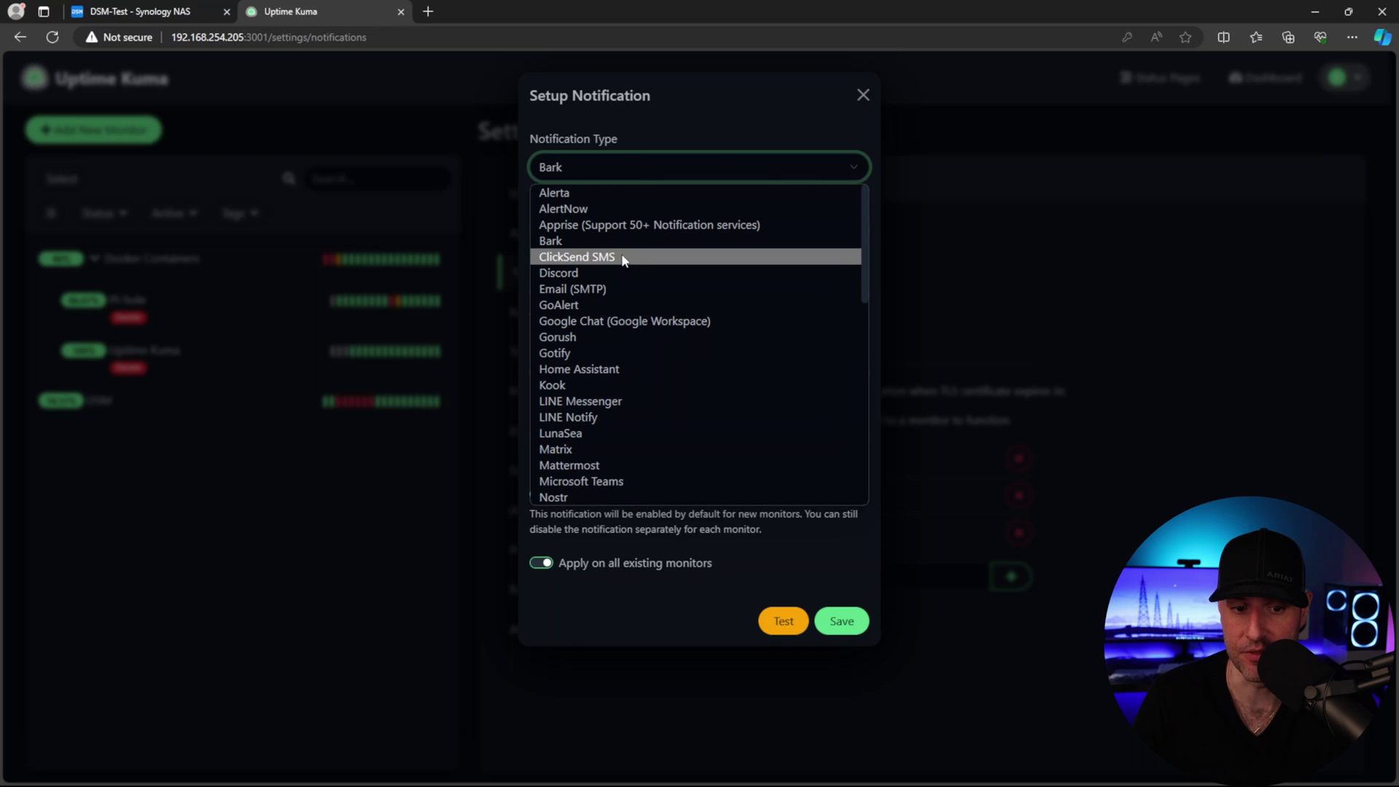
pyautogui.click(625, 257)
# Preview the Discord and Kook notification type options.
pyautogui.click(634, 167)
pyautogui.click(610, 274)
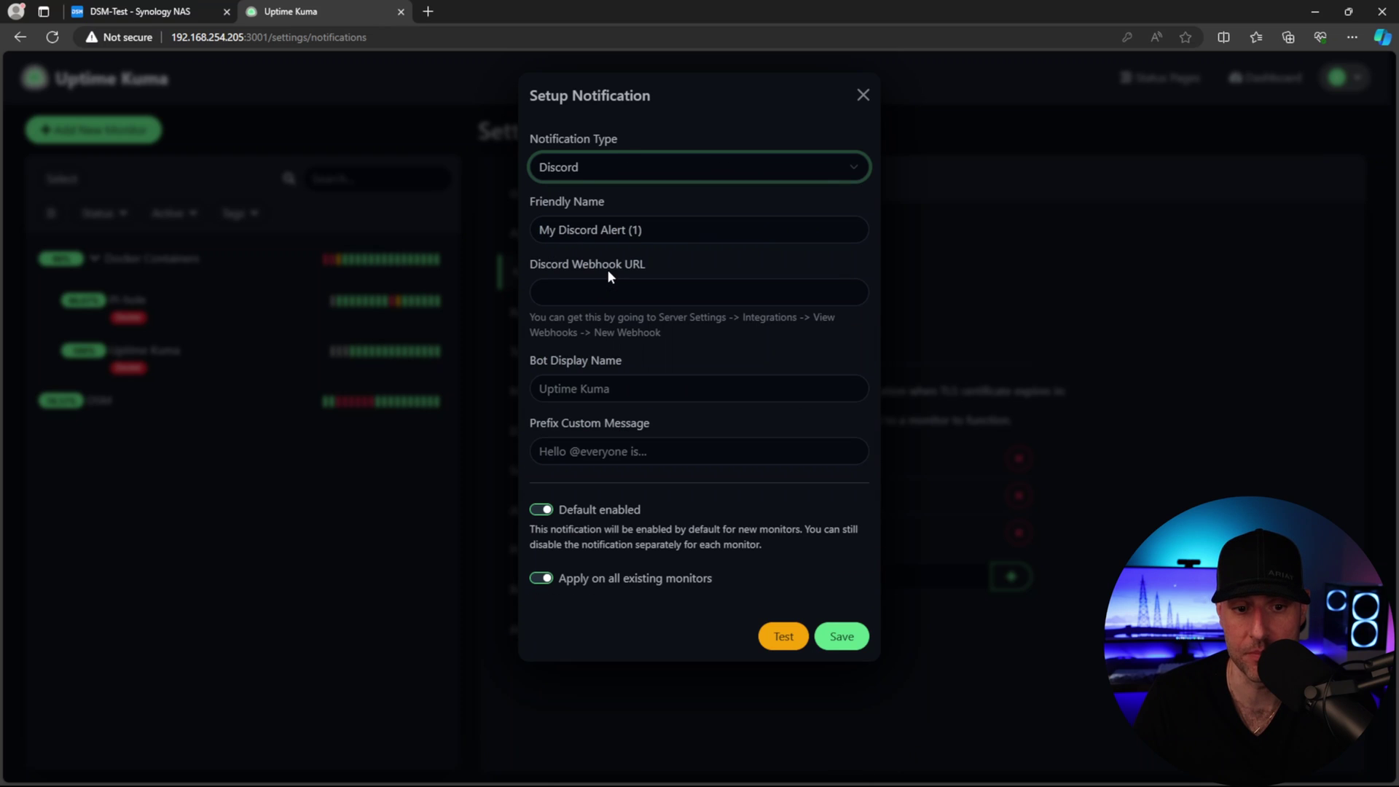
pyautogui.click(634, 174)
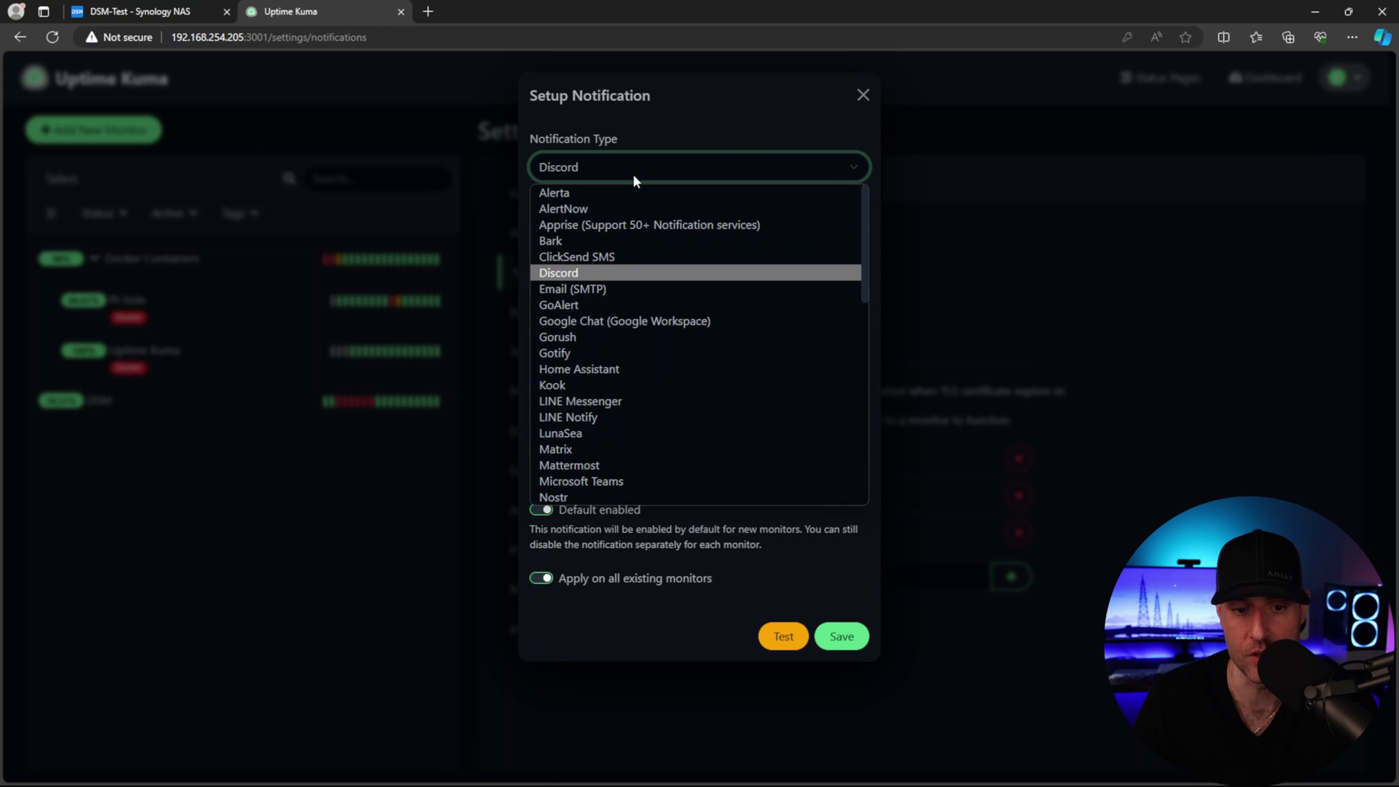
pyautogui.click(602, 369)
pyautogui.press('Down')
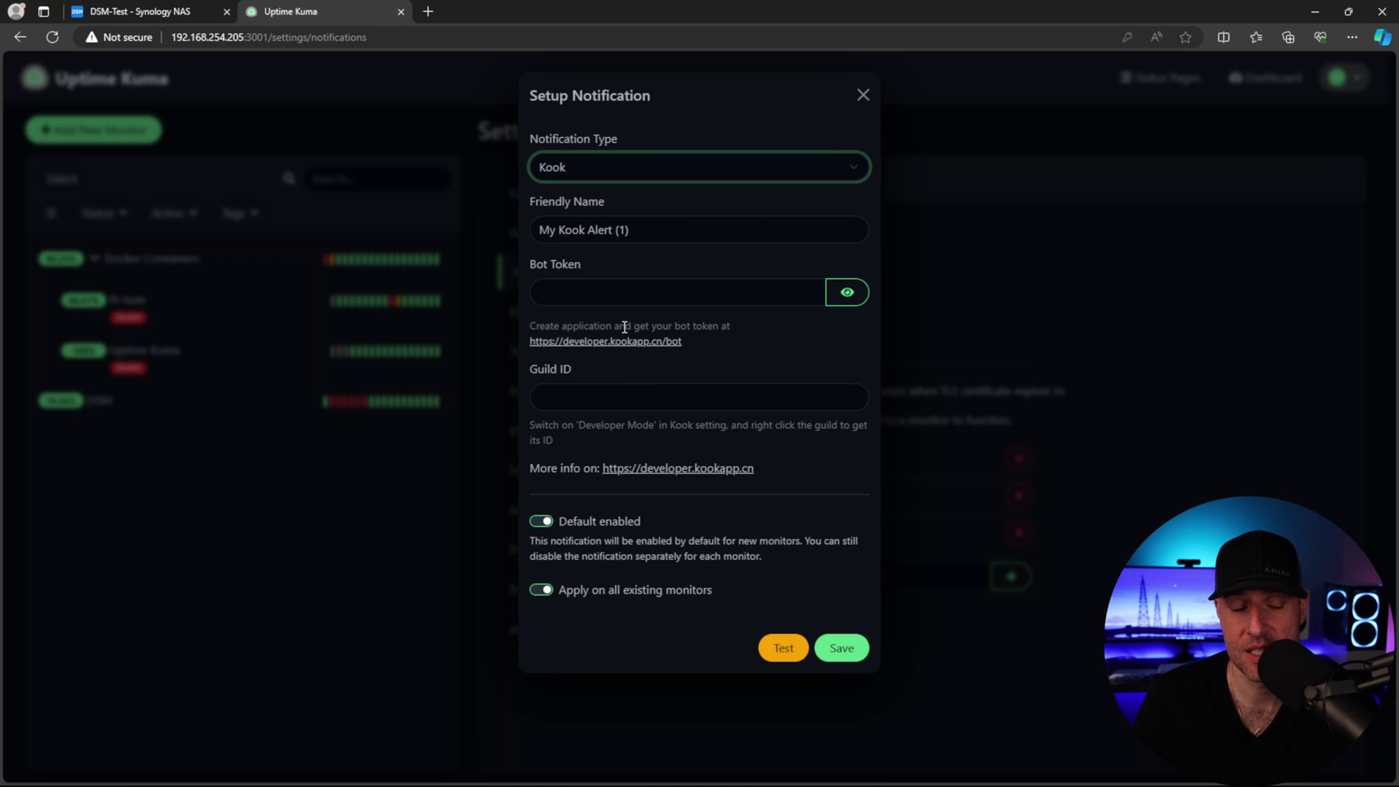
pyautogui.click(622, 162)
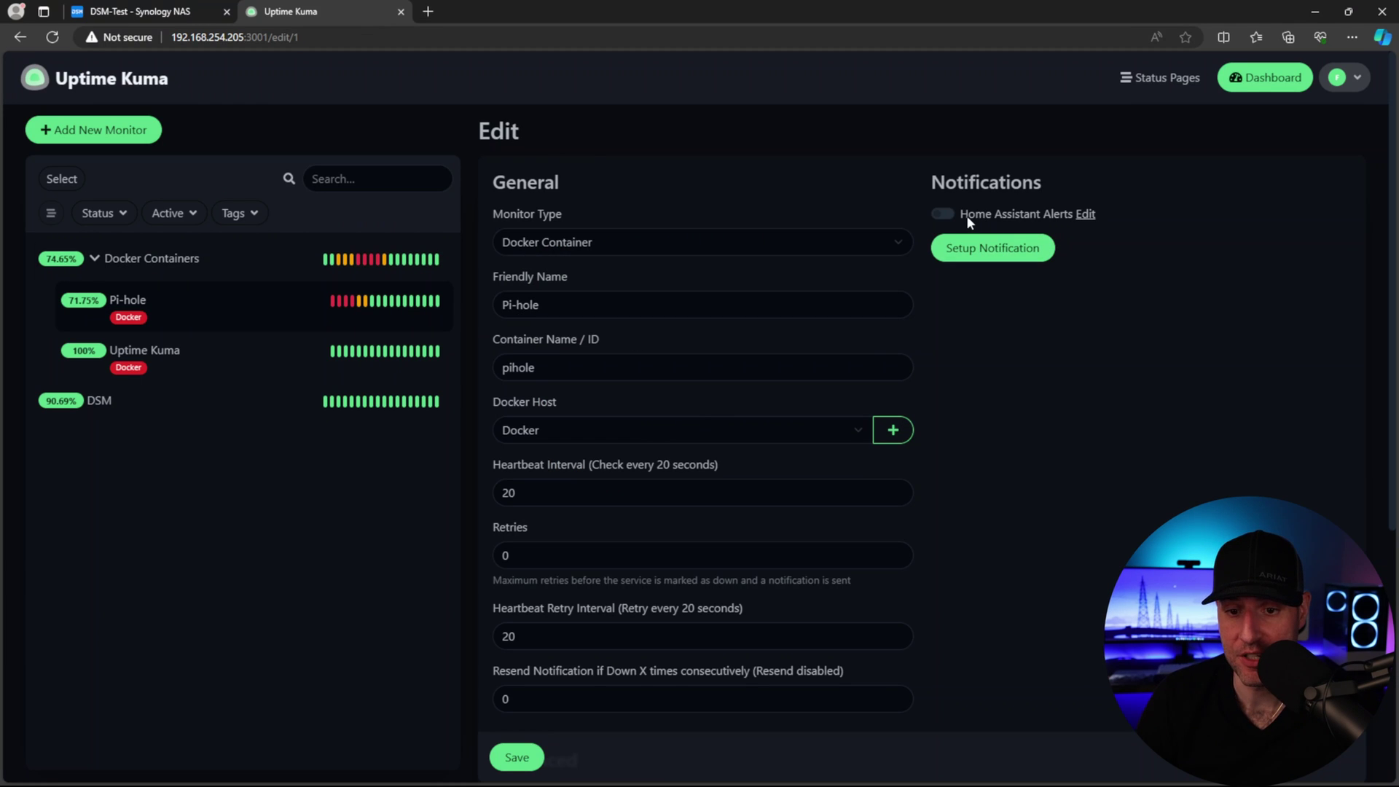
# Enable Home Assistant Alerts on the Pi-hole monitor, set Retries to 3, and save.
pyautogui.click(137, 291)
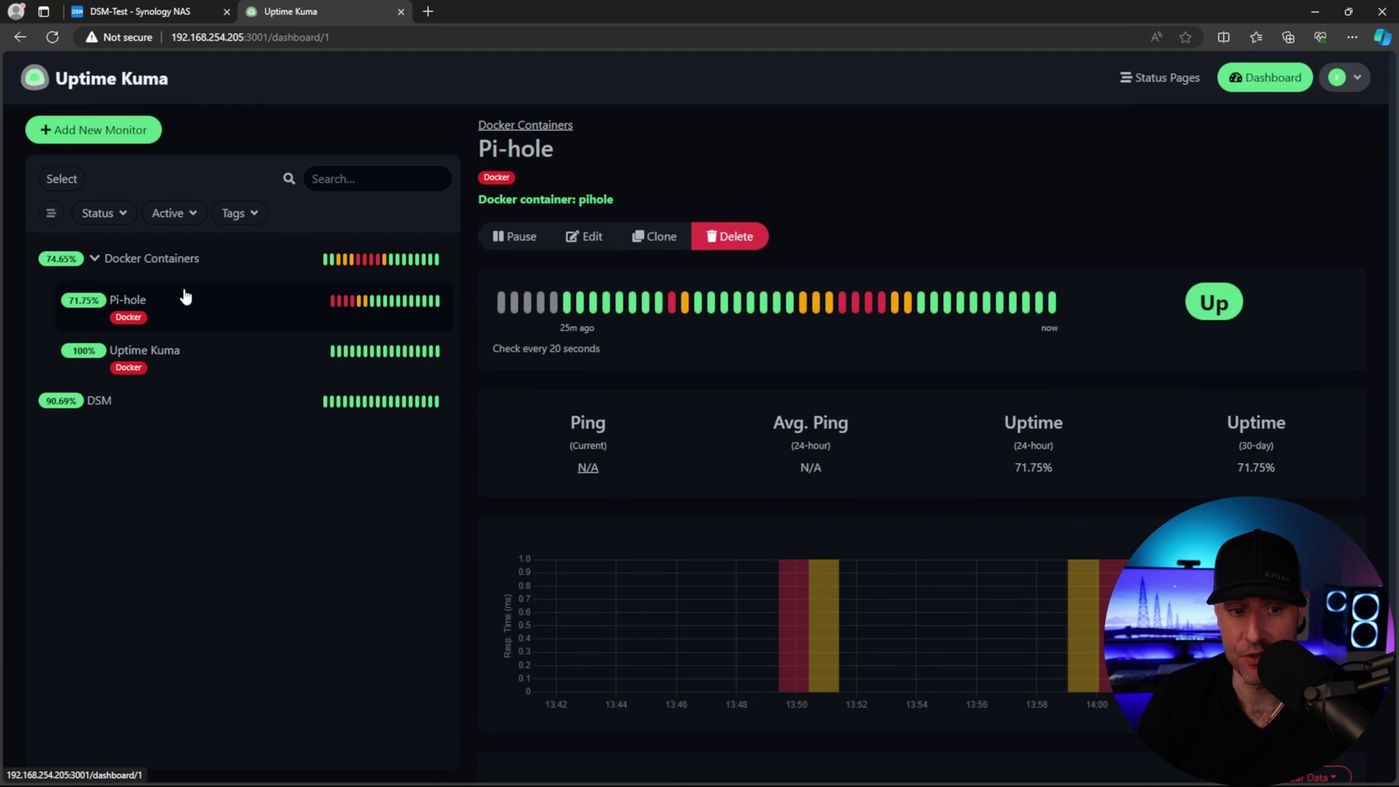
pyautogui.click(580, 239)
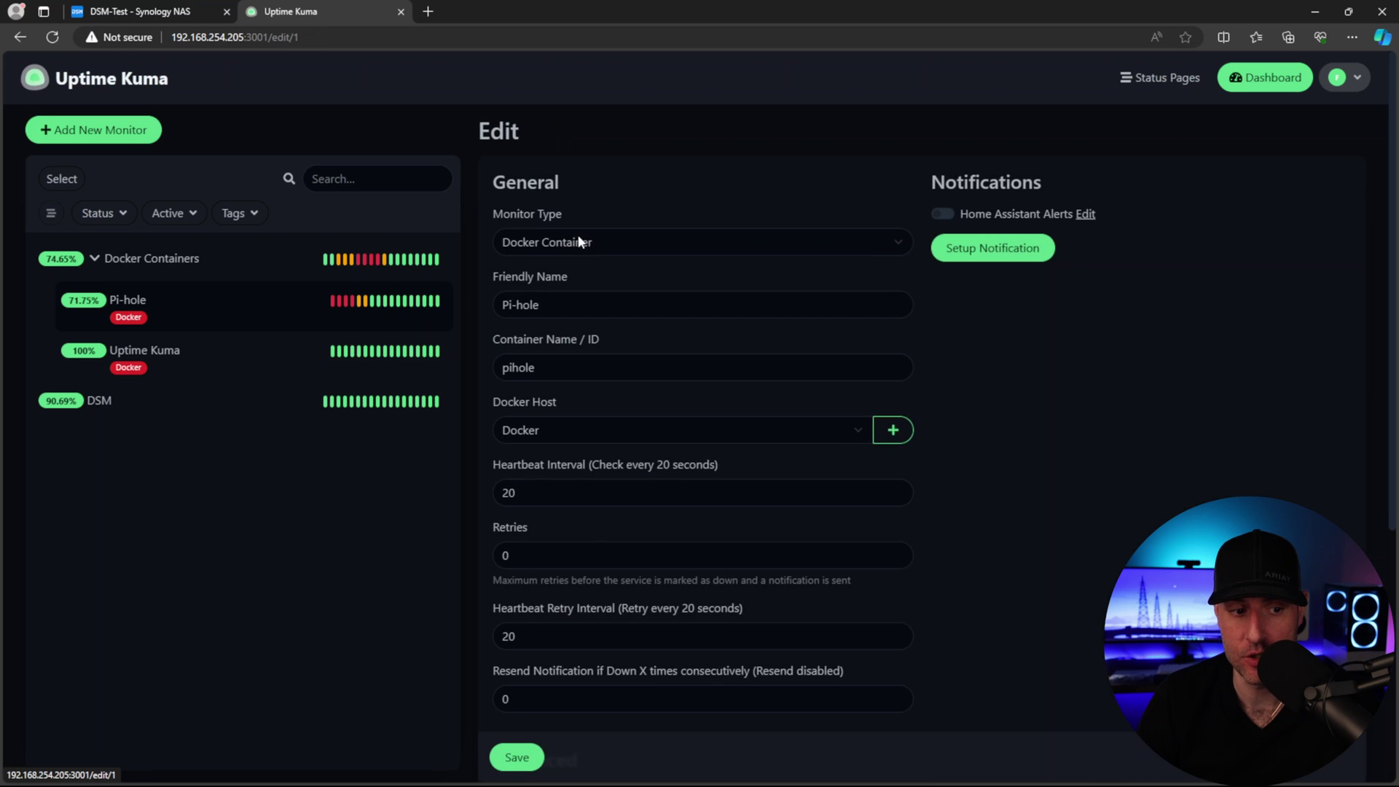
pyautogui.click(945, 213)
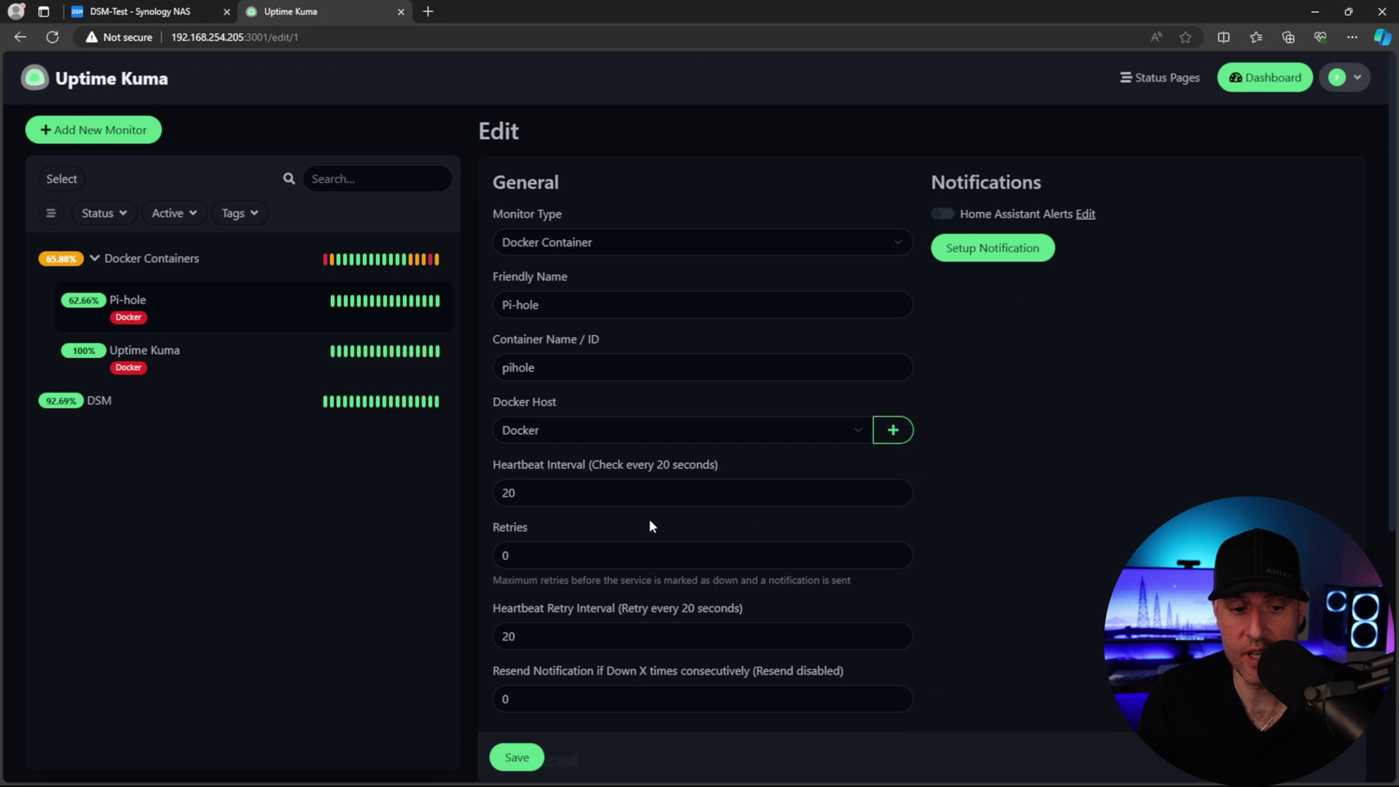
pyautogui.click(521, 552)
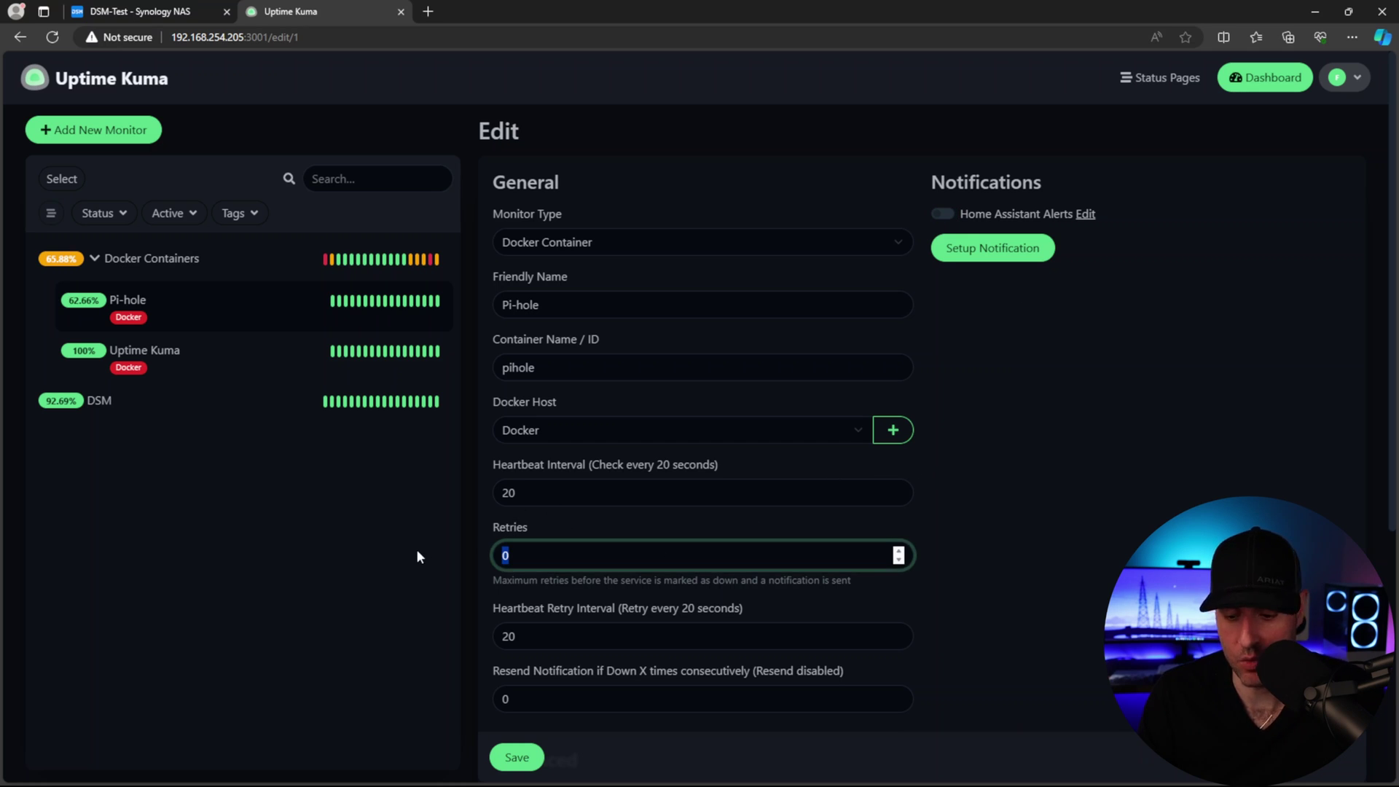
pyautogui.press('BackSpace')
pyautogui.write('3')
pyautogui.click(518, 760)
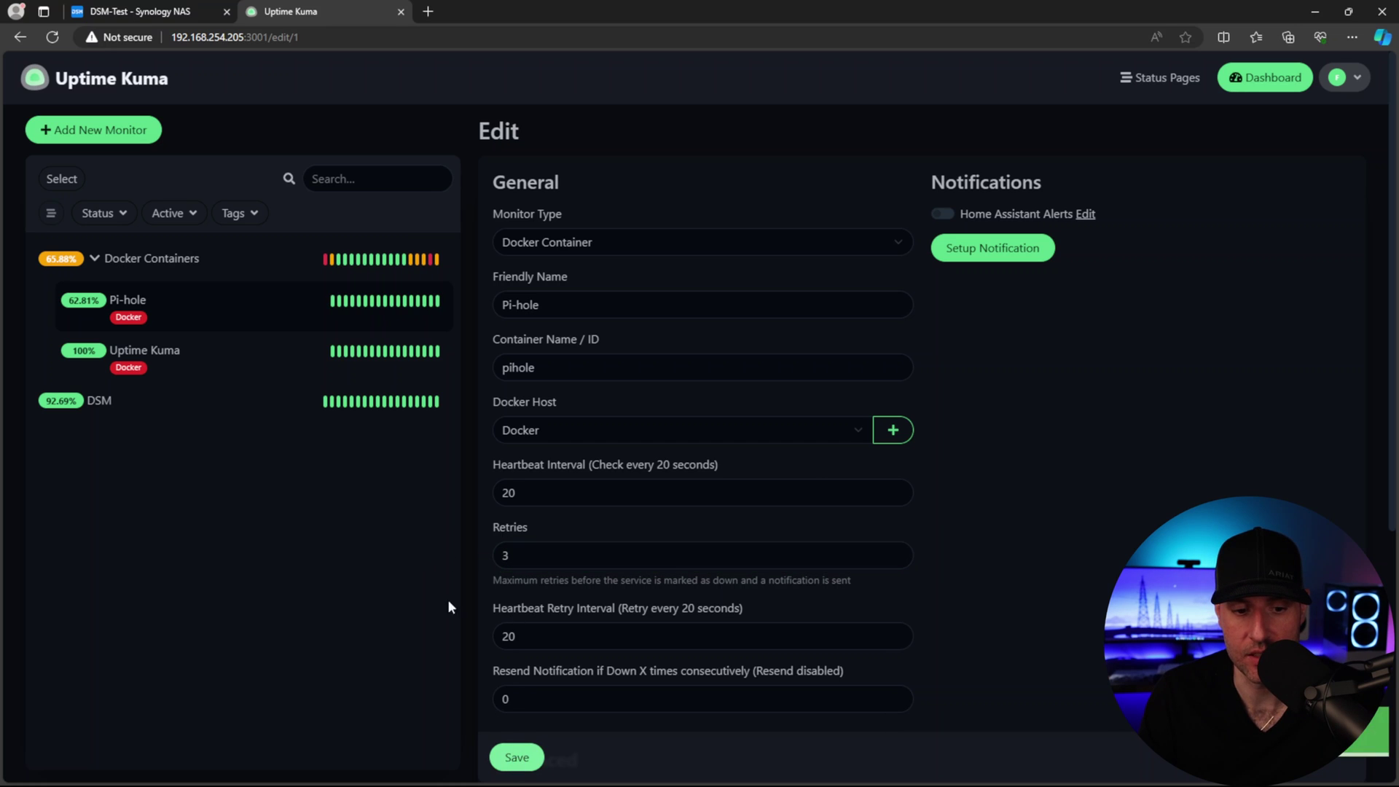
# Stop the pihole project in DSM Container Manager, then return to Uptime Kuma.
pyautogui.click(167, 12)
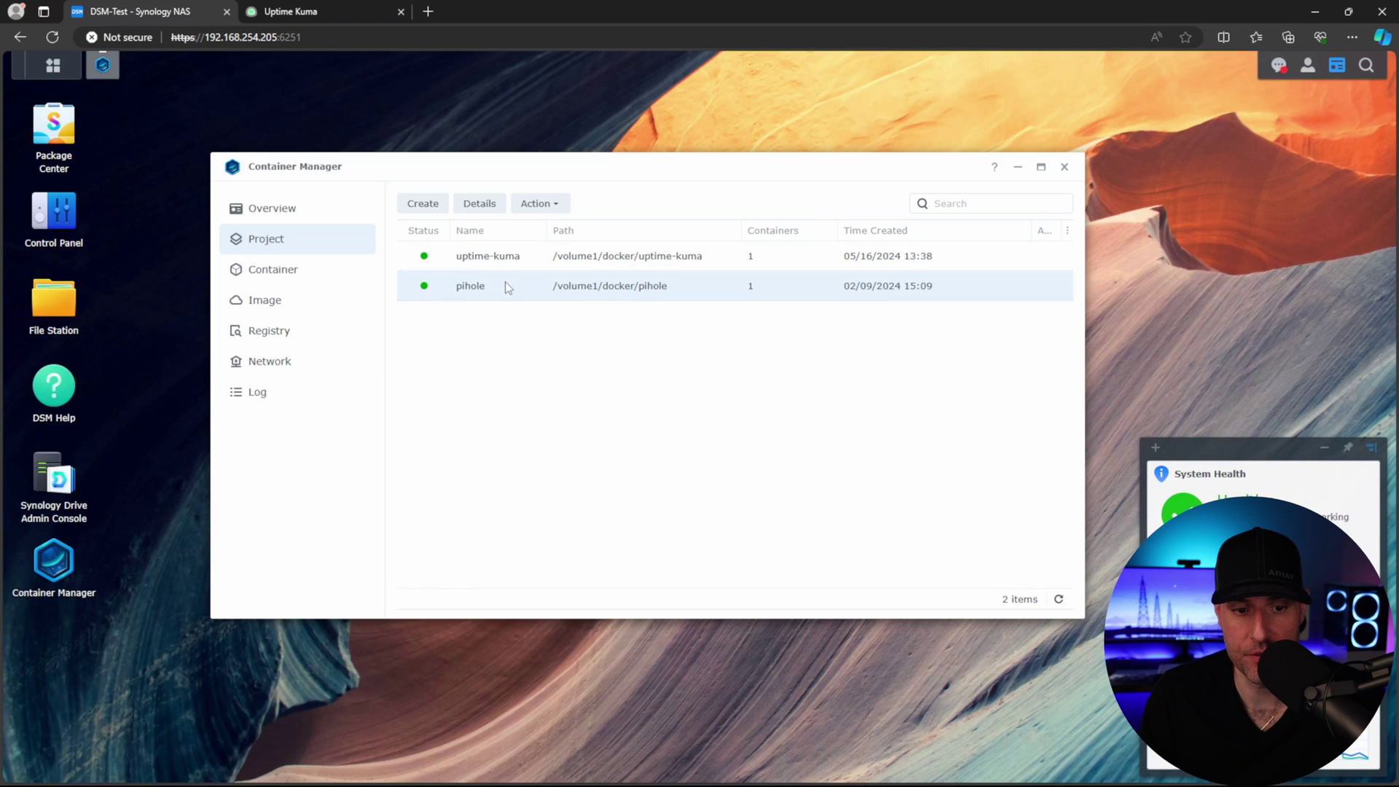
pyautogui.click(539, 204)
pyautogui.click(539, 272)
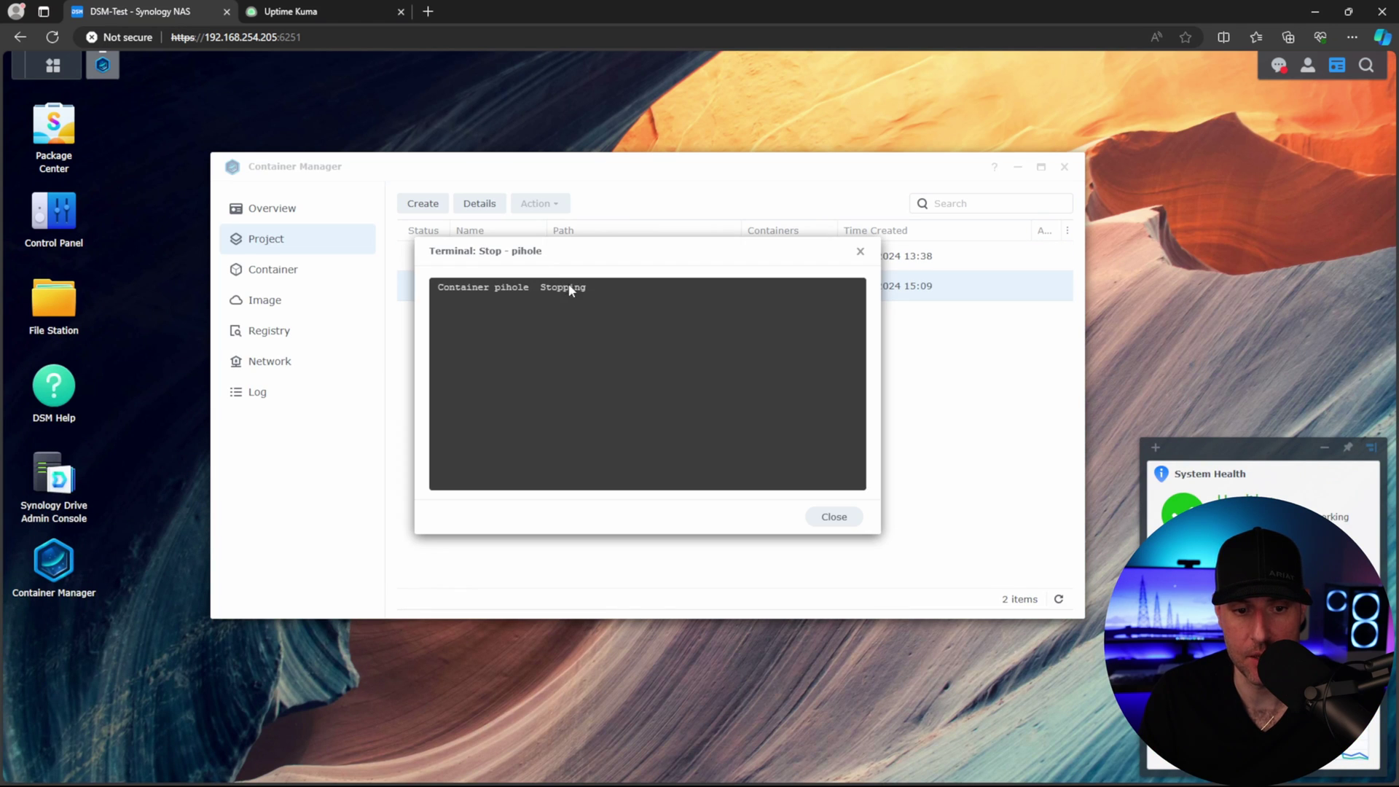
pyautogui.click(314, 12)
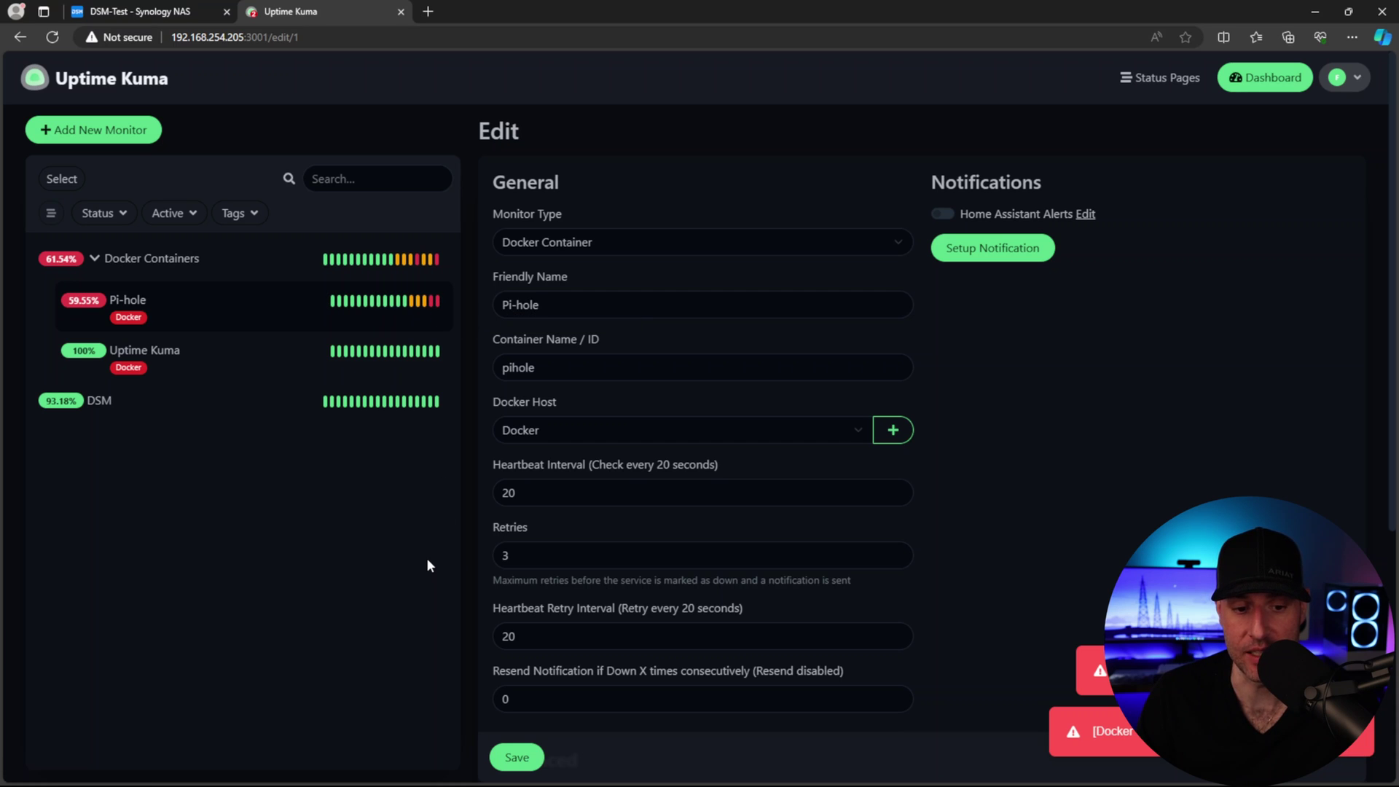
# Select the Pi-hole monitor's Resend Notification count of 0 for editing.
pyautogui.scroll(-3, 511, 510)
pyautogui.doubleClick(570, 481)
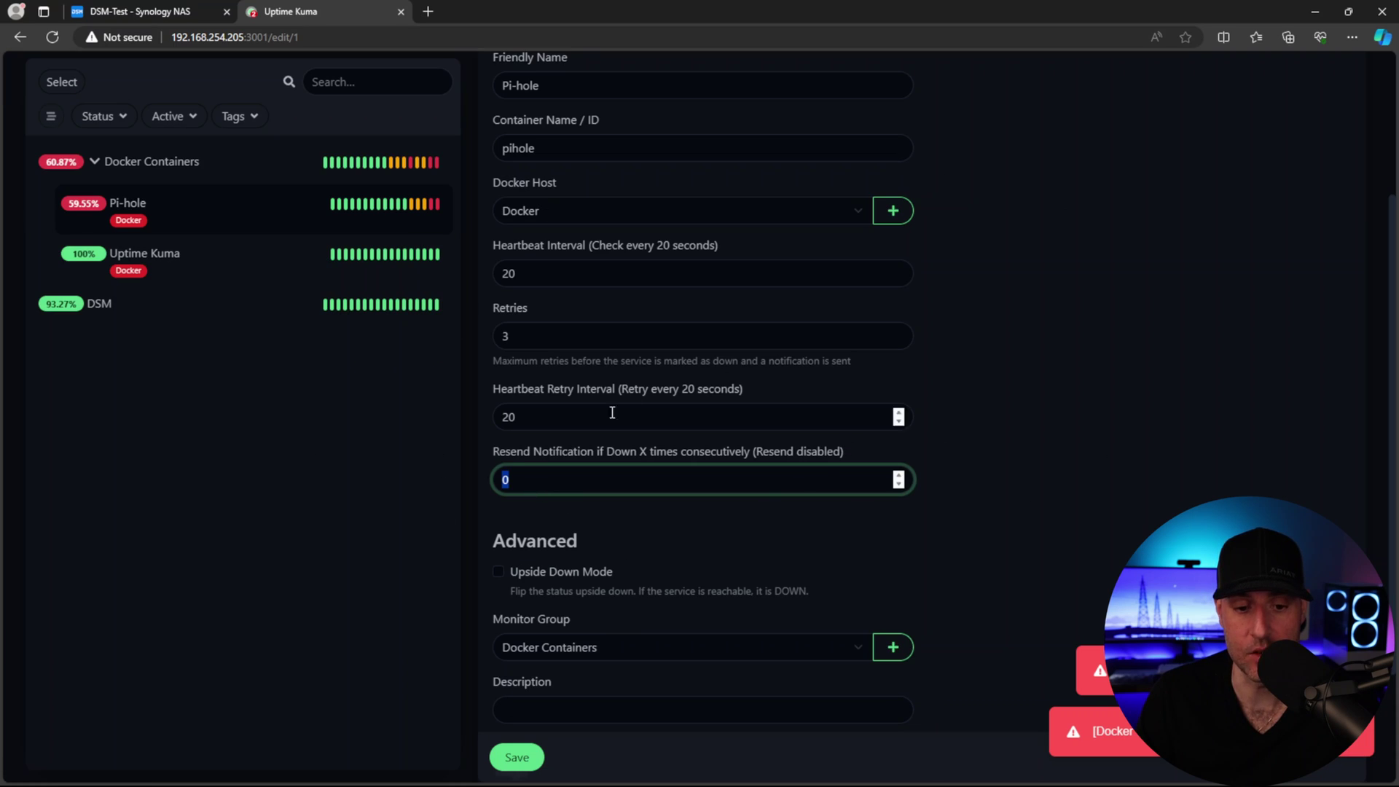